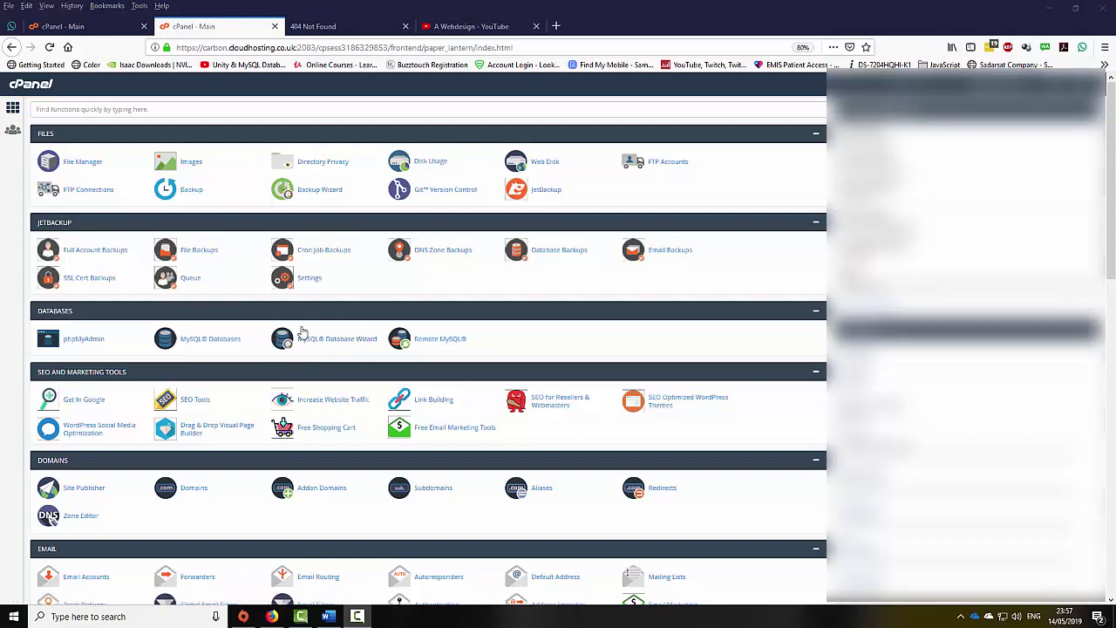
pyautogui.scroll(-5, 400, 336)
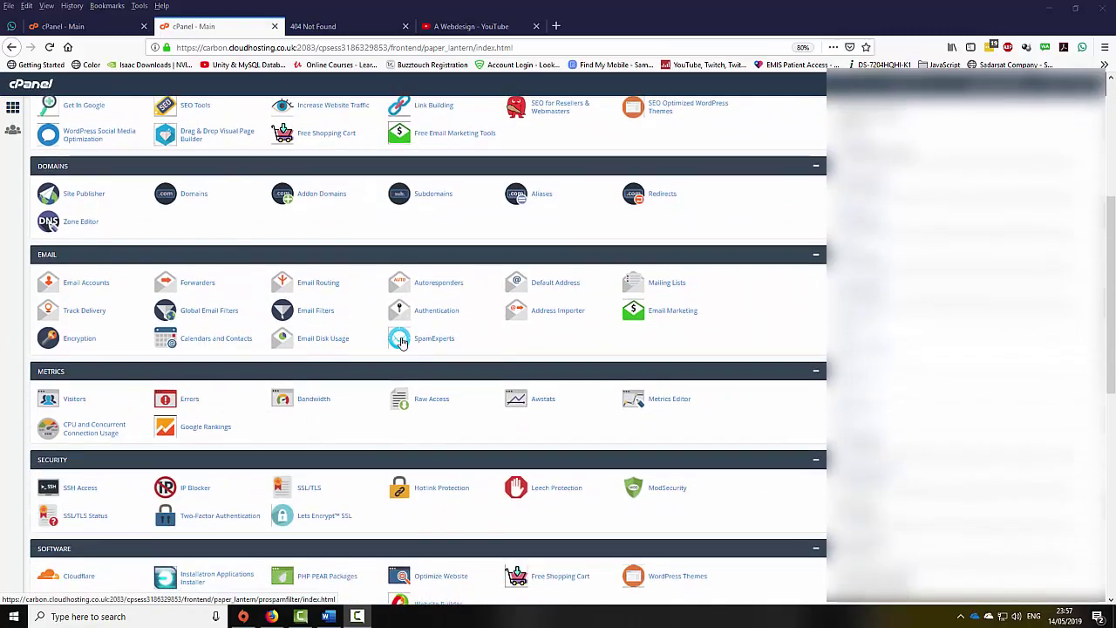
pyautogui.scroll(-6, 400, 337)
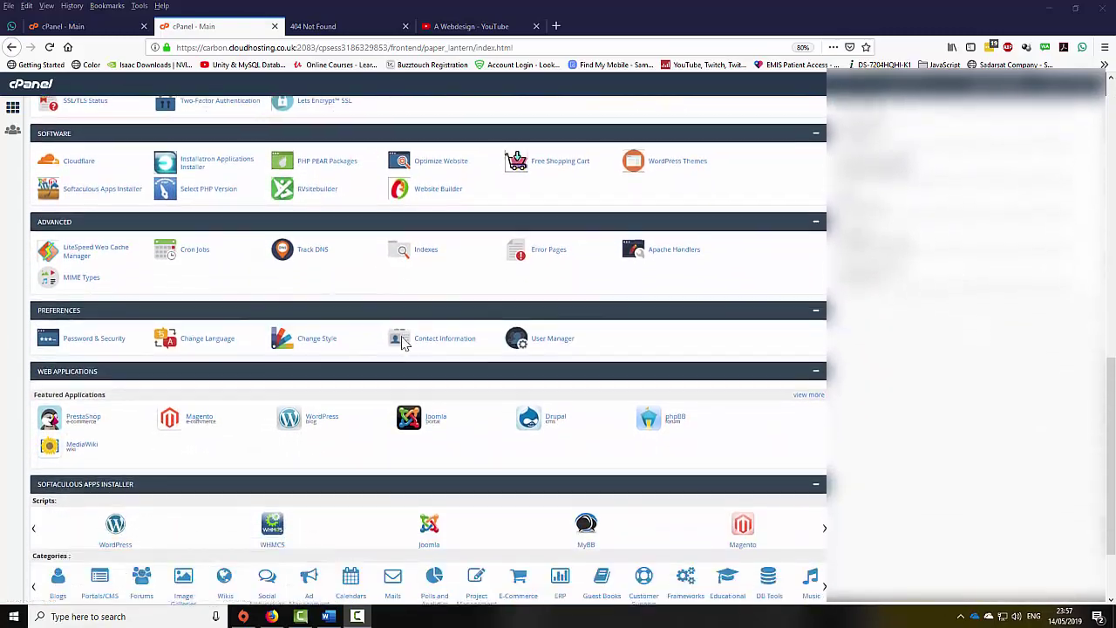
pyautogui.scroll(6, 403, 340)
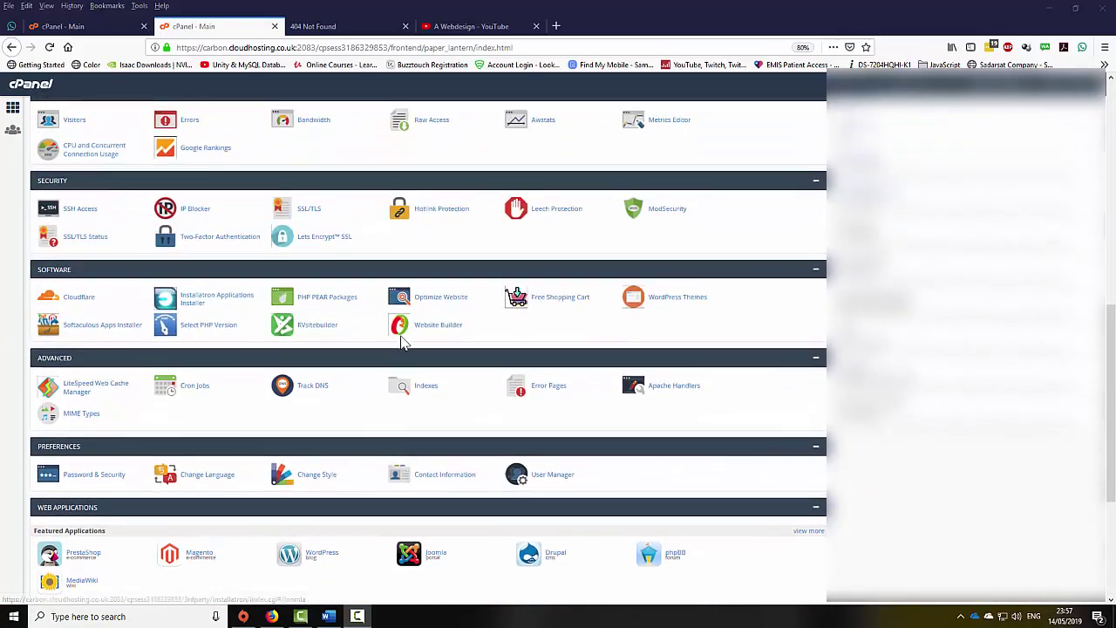
pyautogui.scroll(5, 400, 337)
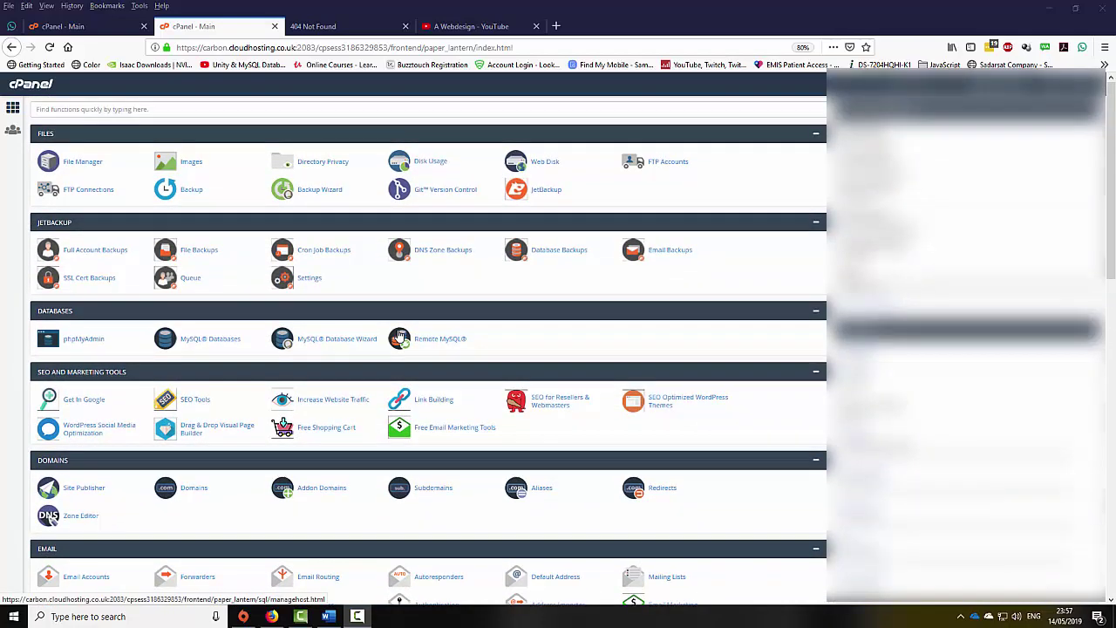
pyautogui.scroll(-3, 398, 334)
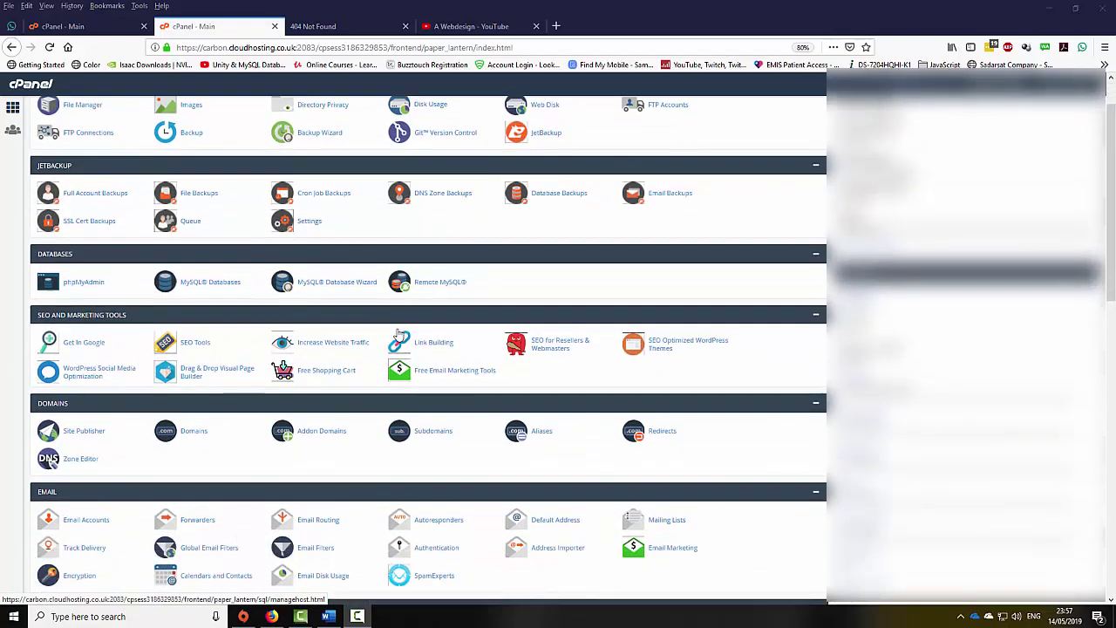
pyautogui.scroll(-2, 396, 330)
pyautogui.scroll(-4, 399, 332)
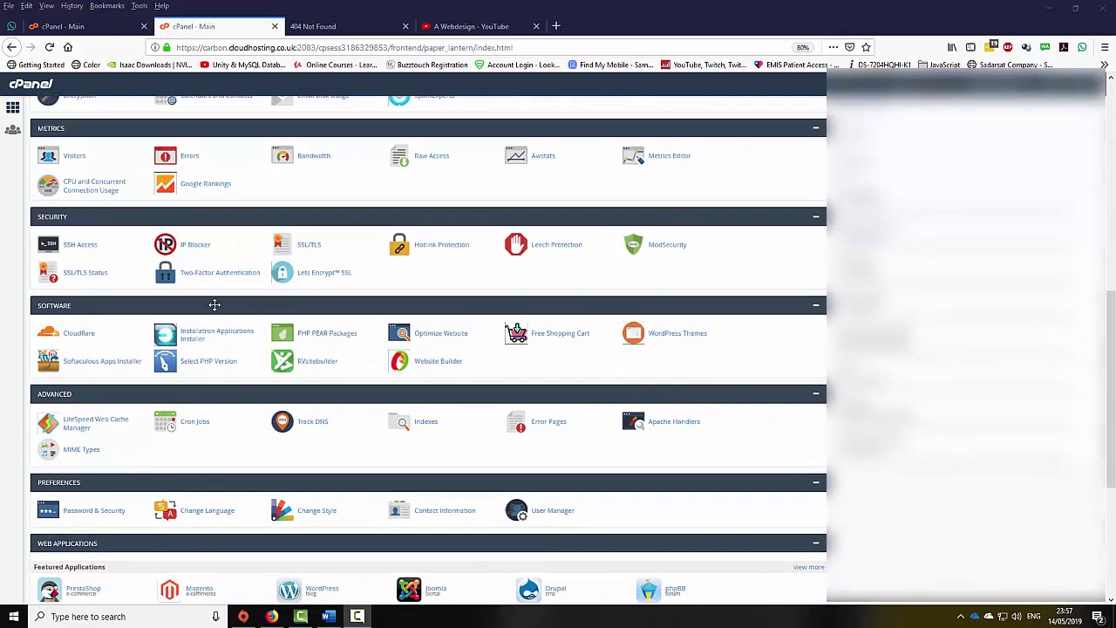
pyautogui.scroll(-4, 213, 309)
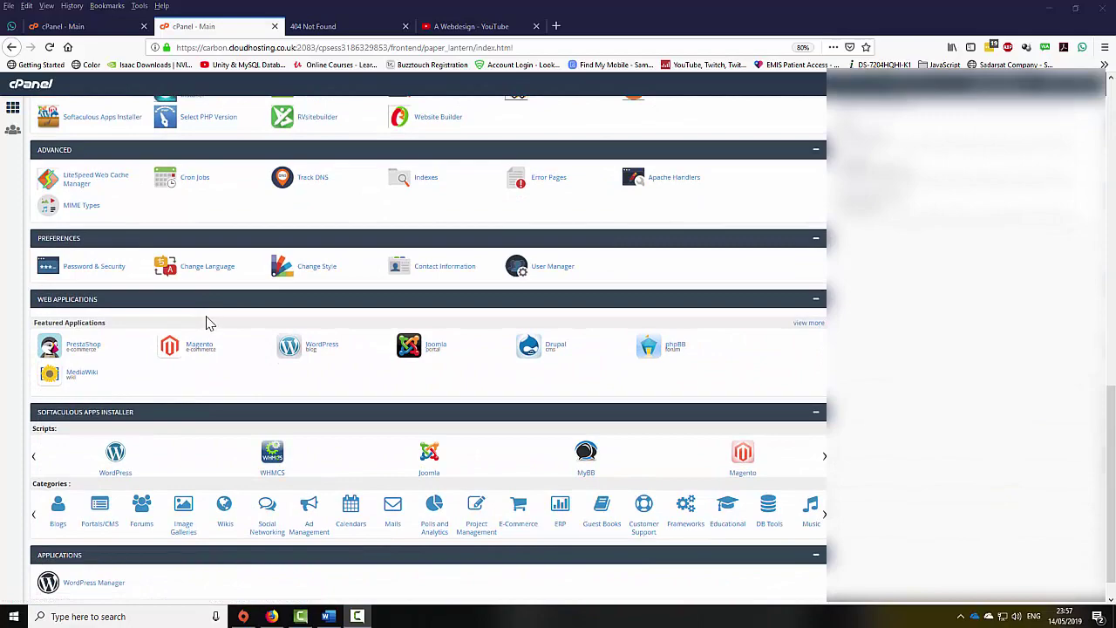
pyautogui.scroll(10, 209, 323)
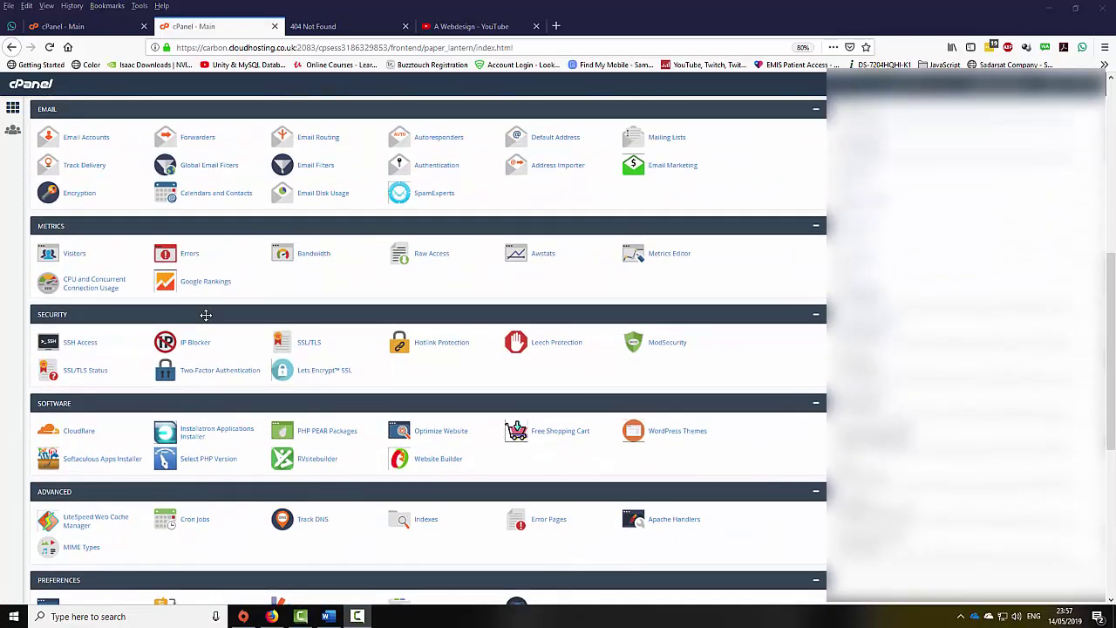
pyautogui.scroll(4, 207, 319)
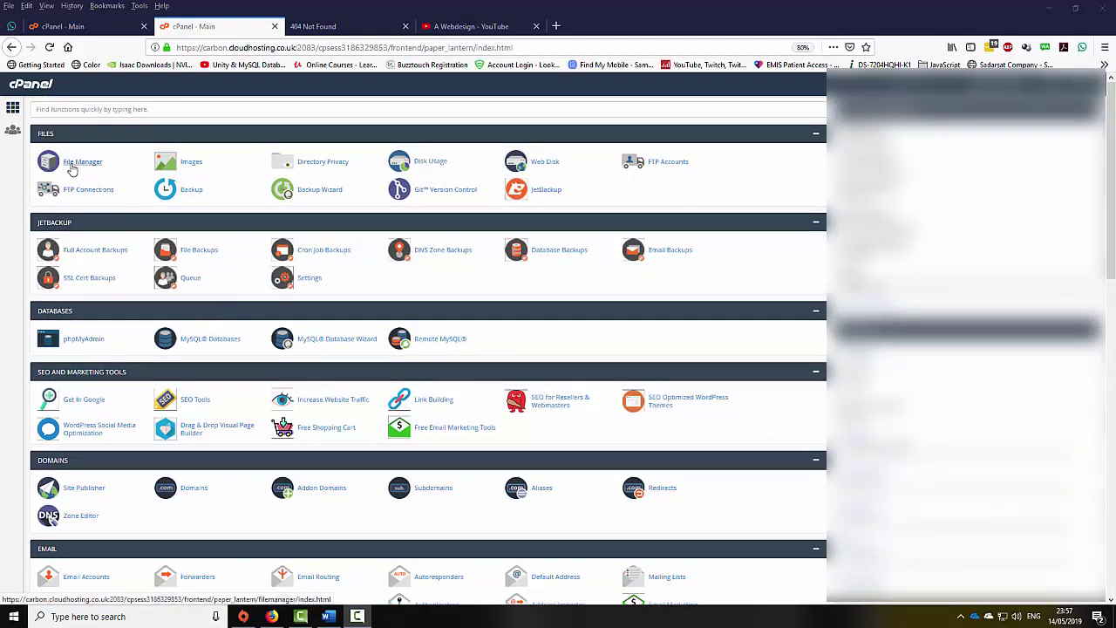
# - Open File Manager and browse public_html and www, each holding only cgi-bin
pyautogui.click(73, 169)
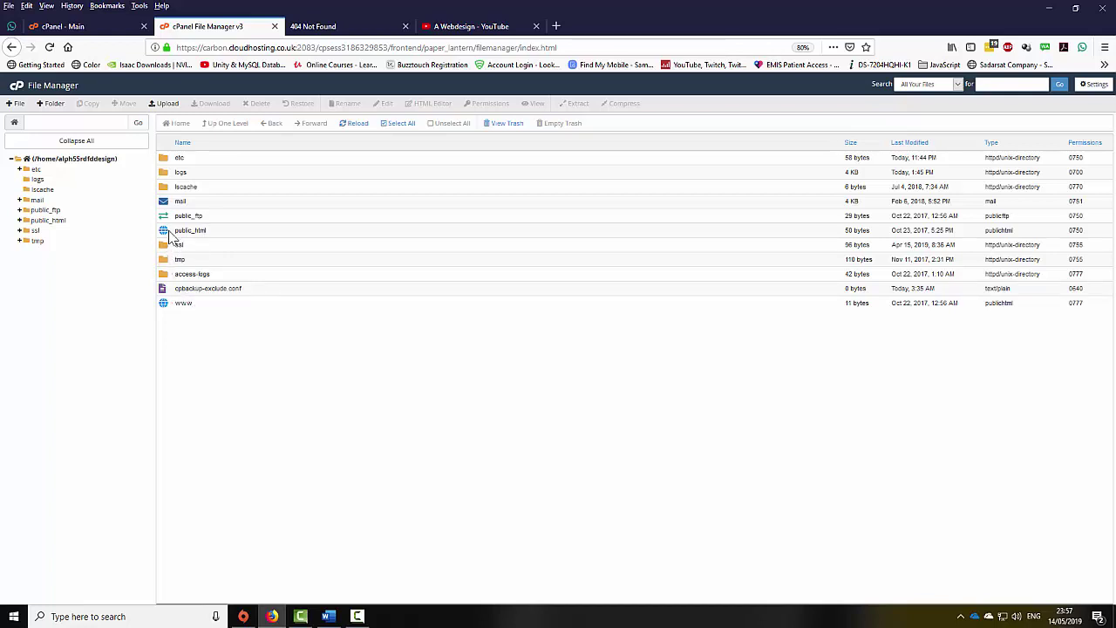
pyautogui.doubleClick(170, 234)
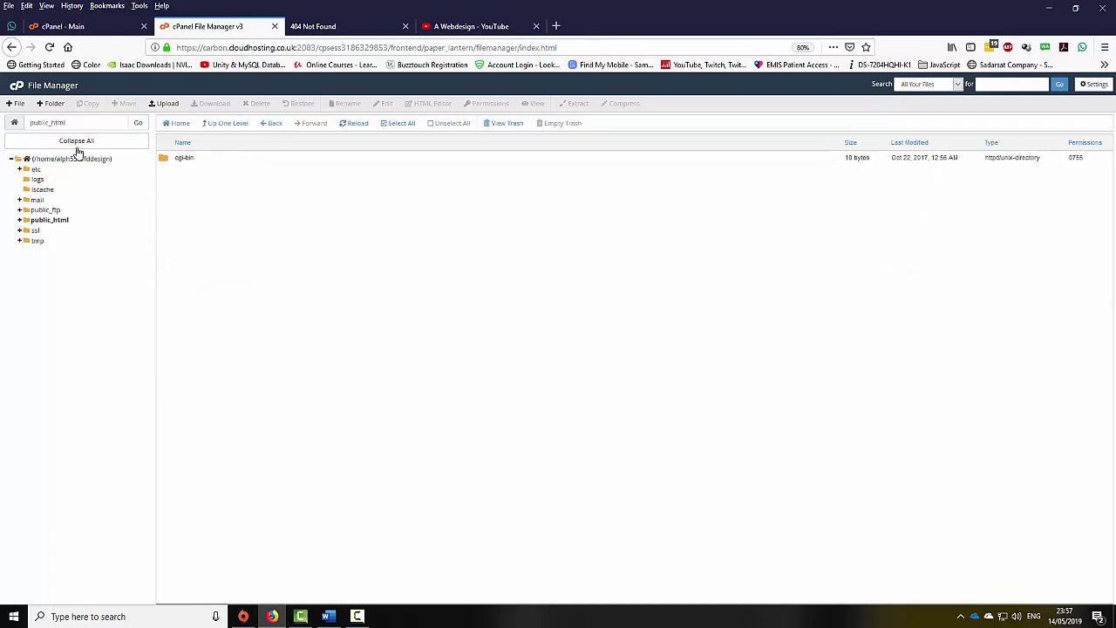
pyautogui.click(224, 124)
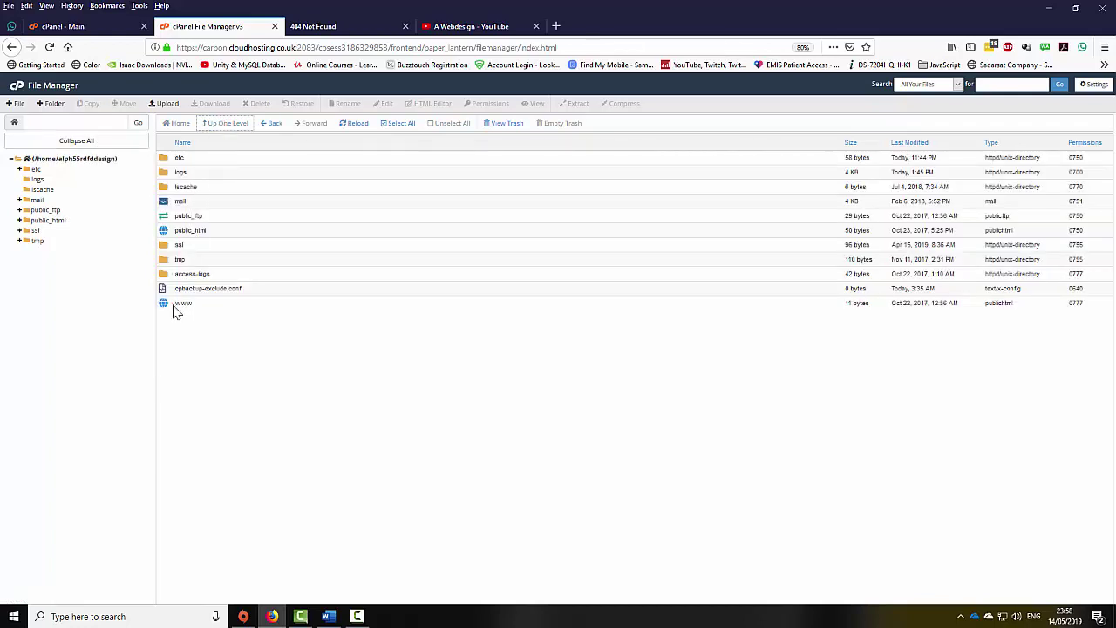
pyautogui.doubleClick(175, 306)
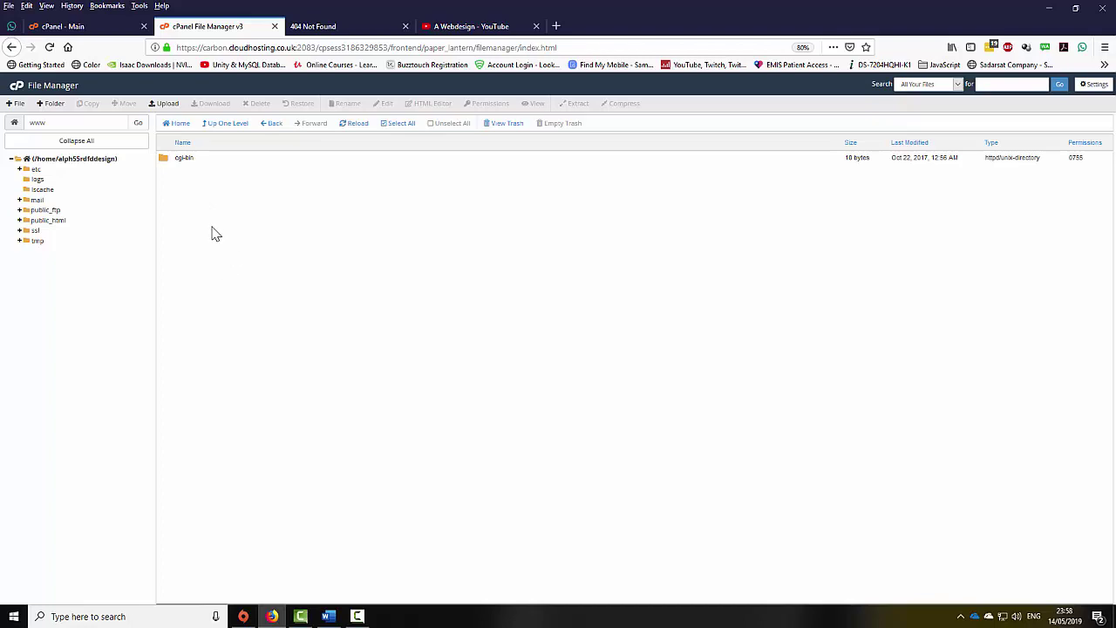
# - Search YouTube for awebdesign and open the A Webdesign channel
pyautogui.click(441, 30)
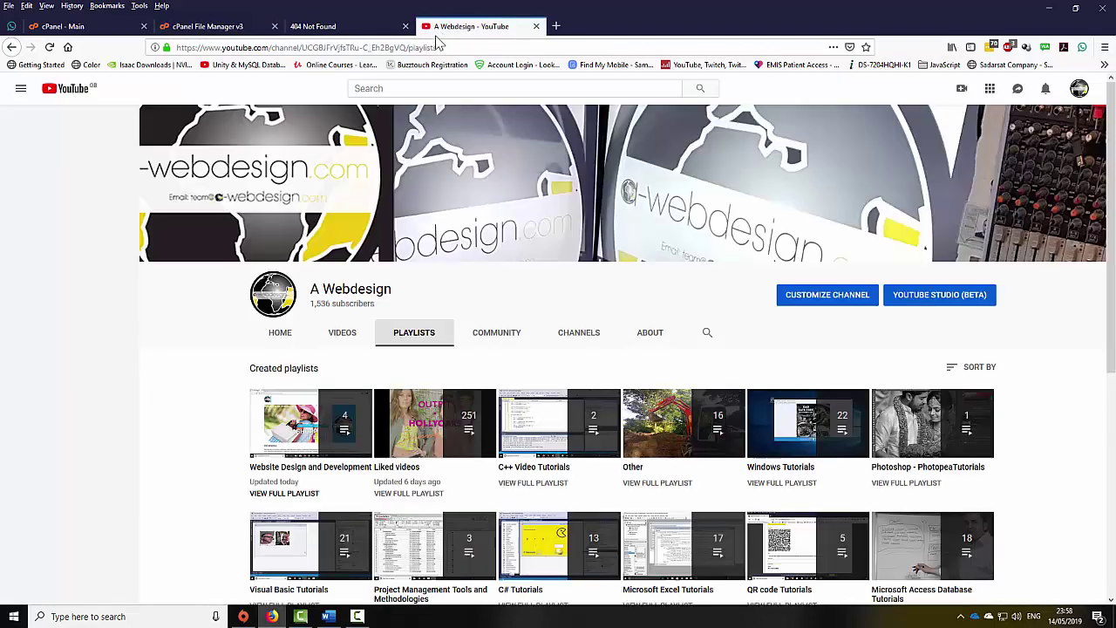
pyautogui.click(379, 88)
pyautogui.write('a')
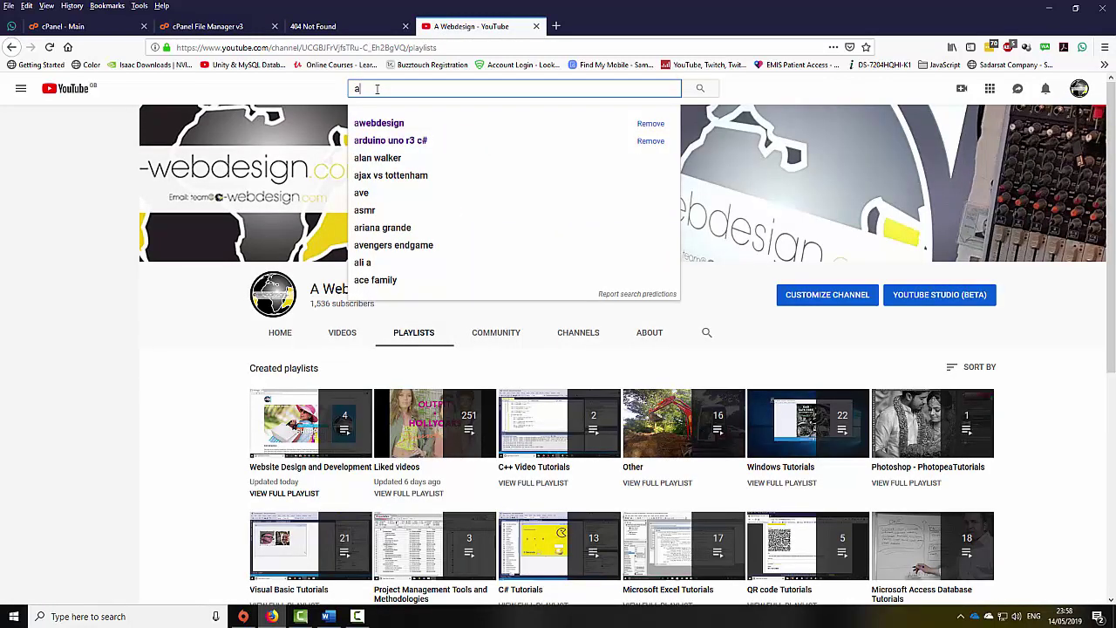
pyautogui.click(395, 123)
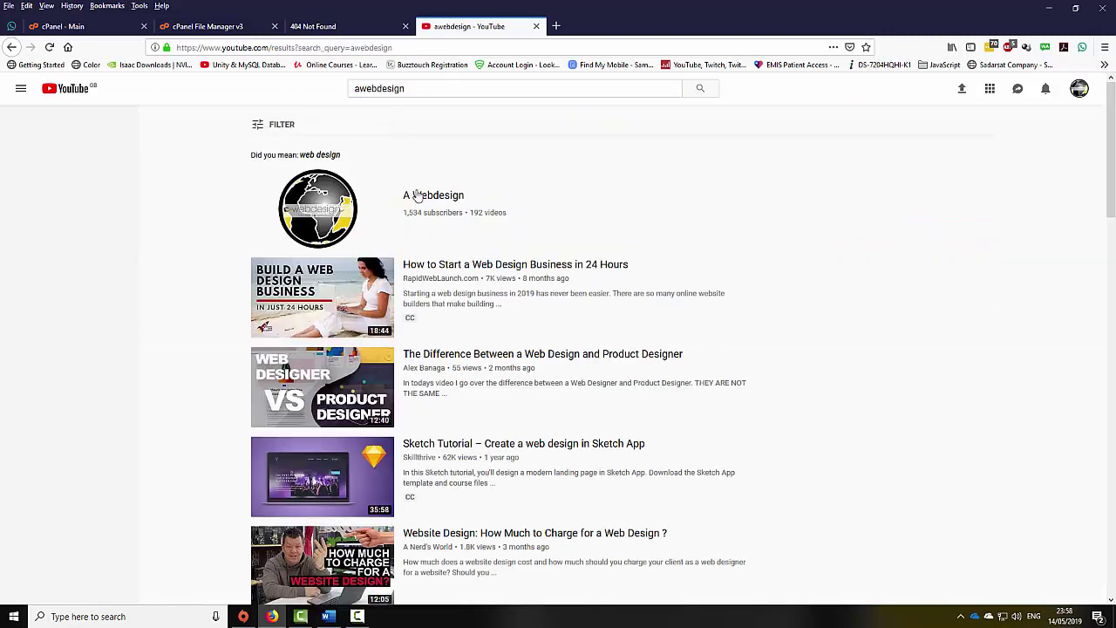
pyautogui.click(417, 195)
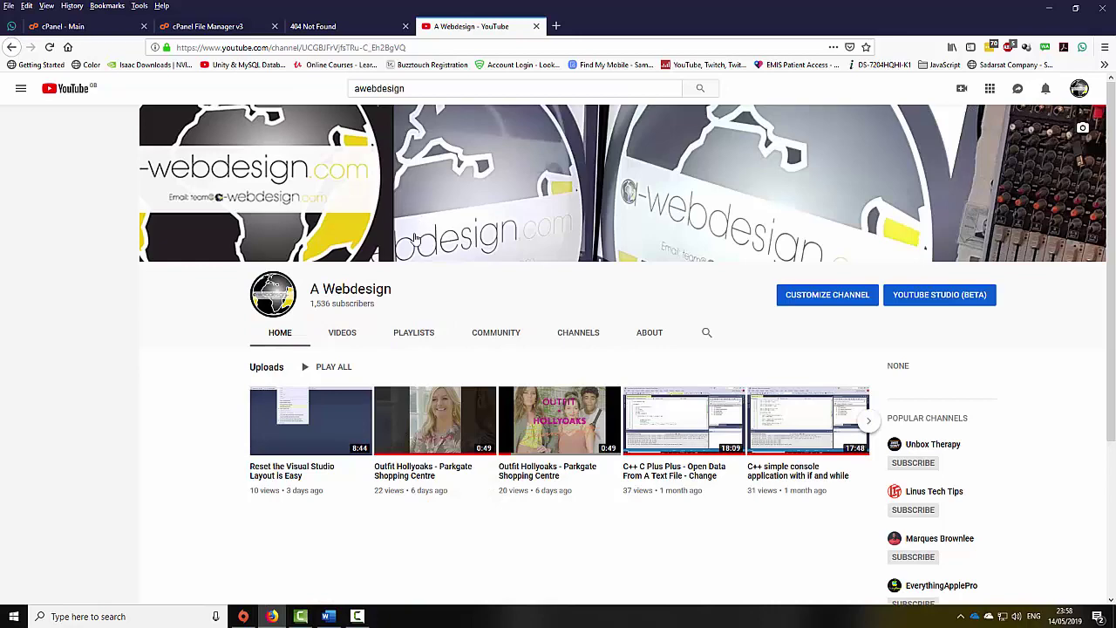
# - Open the Website Design and Development playlist and scroll through the Step 4 video page
pyautogui.click(405, 340)
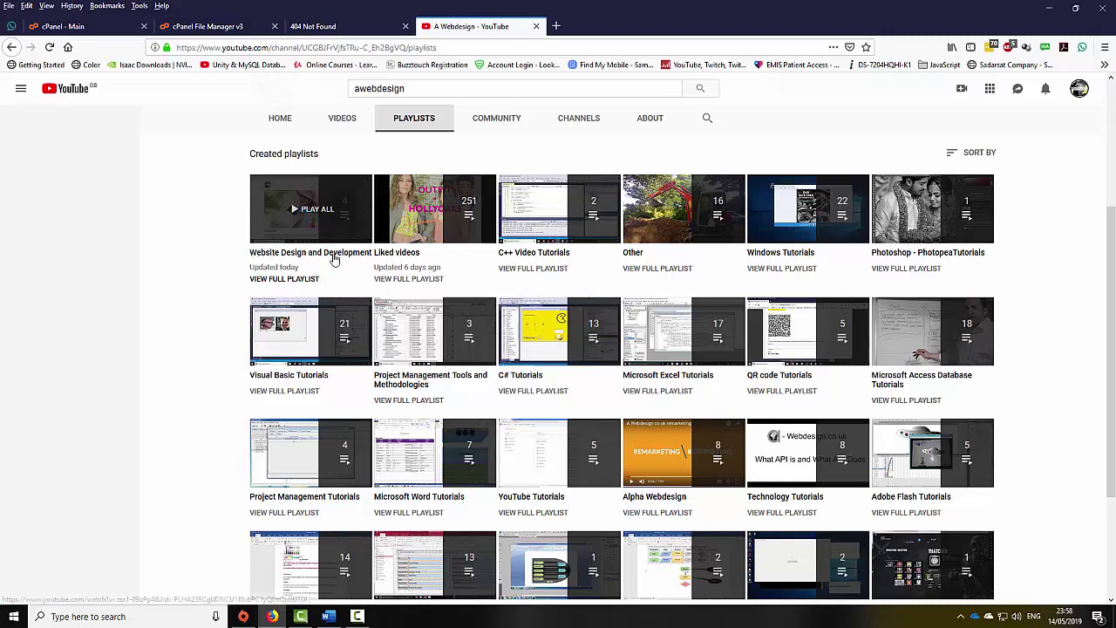
pyautogui.click(329, 226)
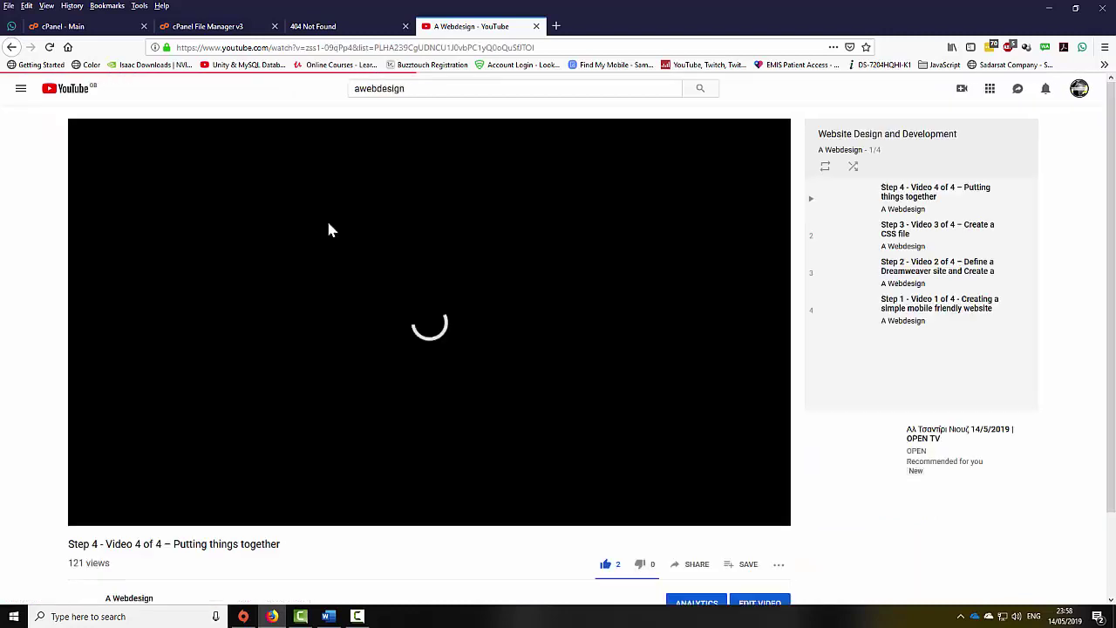
pyautogui.scroll(-2, 257, 413)
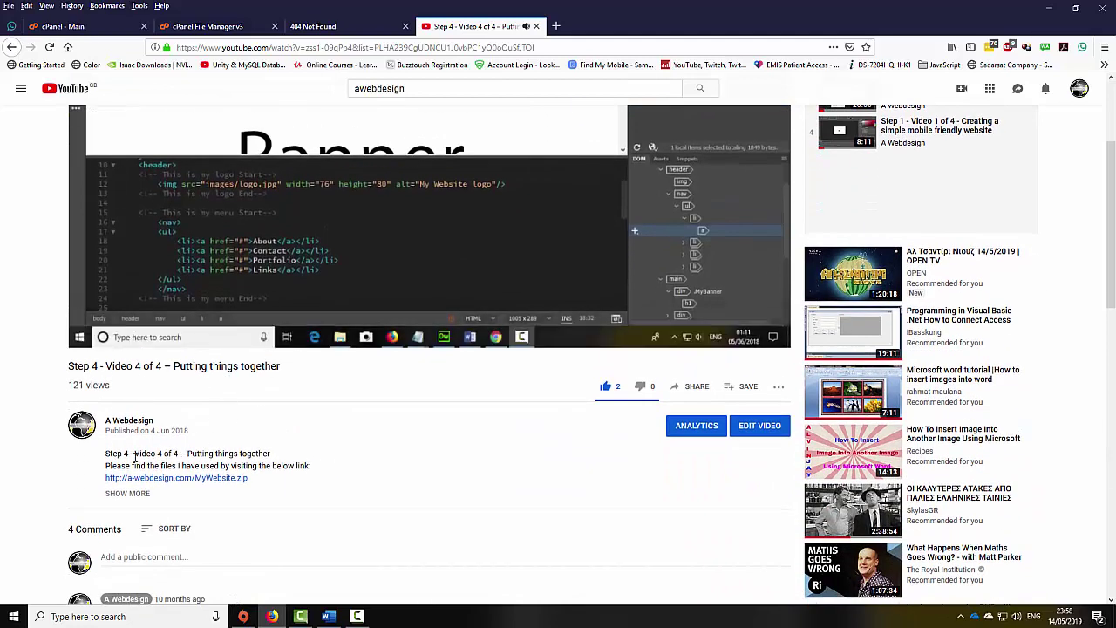
pyautogui.scroll(2, 736, 386)
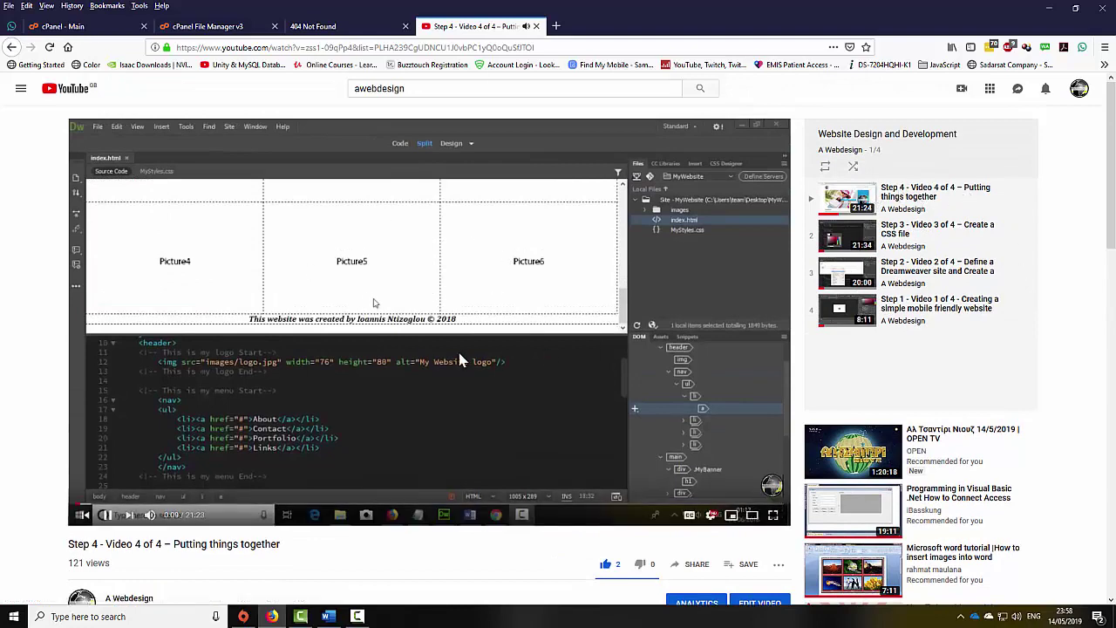
pyautogui.scroll(-3, 260, 373)
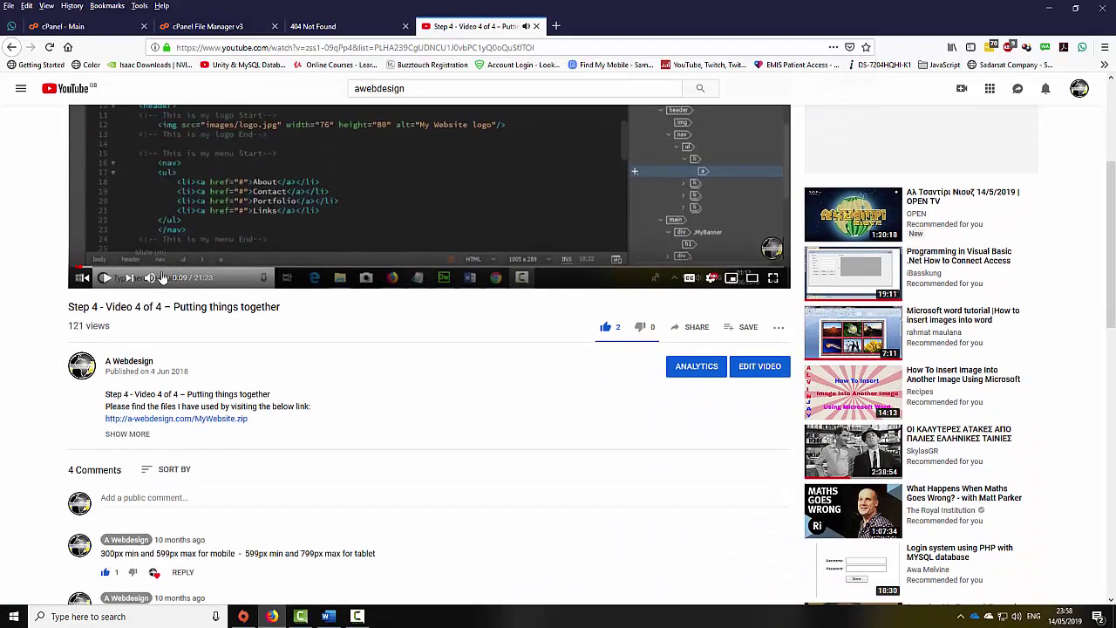
pyautogui.scroll(-1, 222, 353)
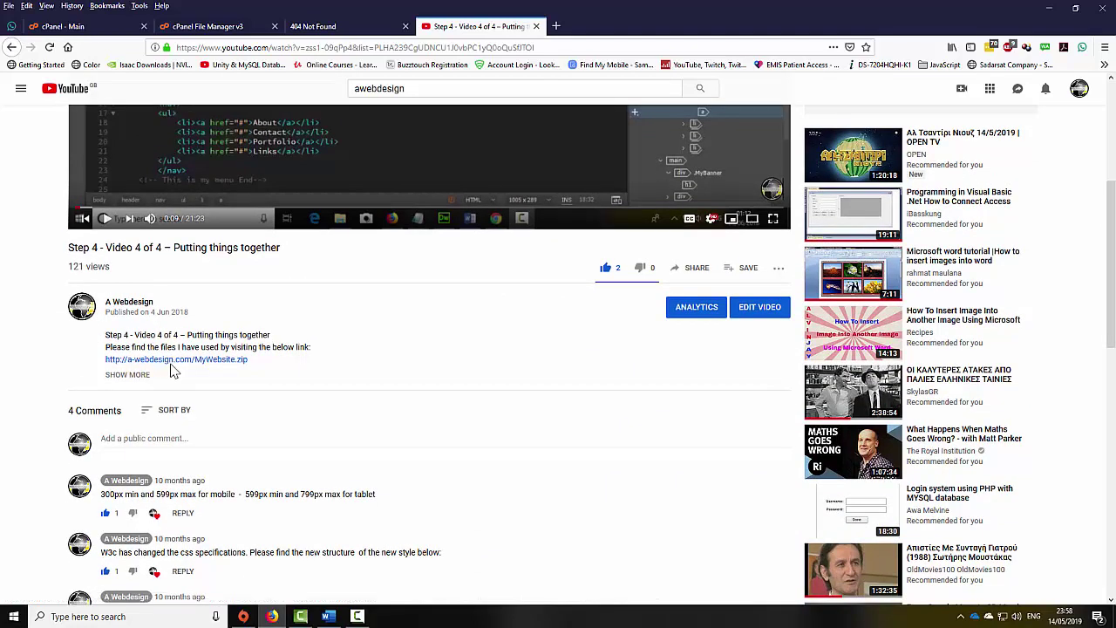
# - Download MyWebsite.zip from the video description and open its Downloads folder
pyautogui.click(172, 363)
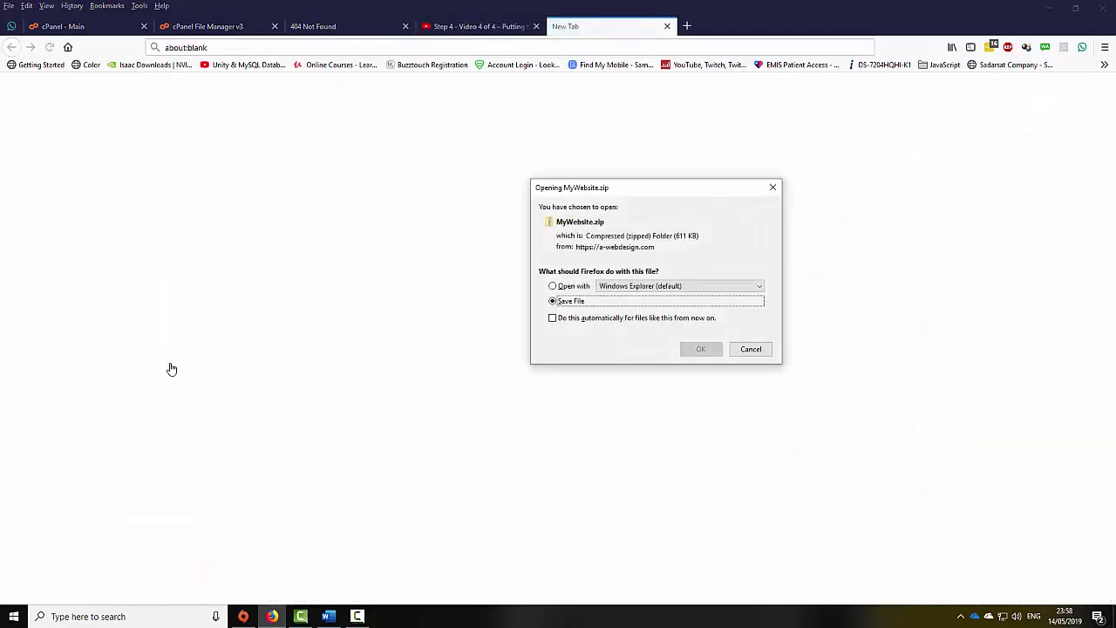
pyautogui.click(619, 302)
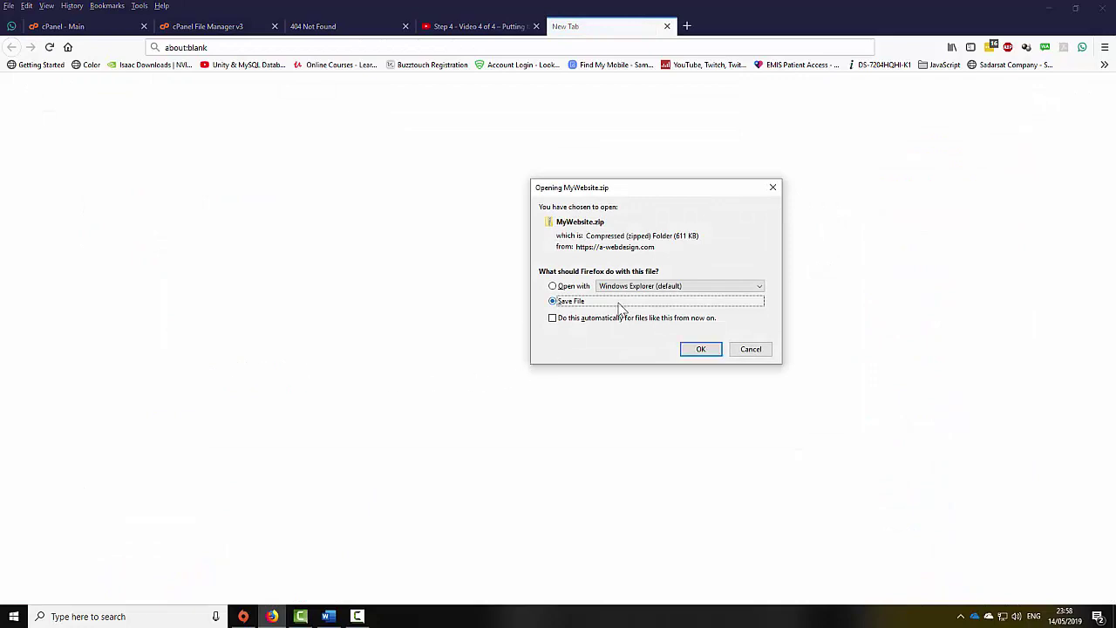
pyautogui.click(700, 352)
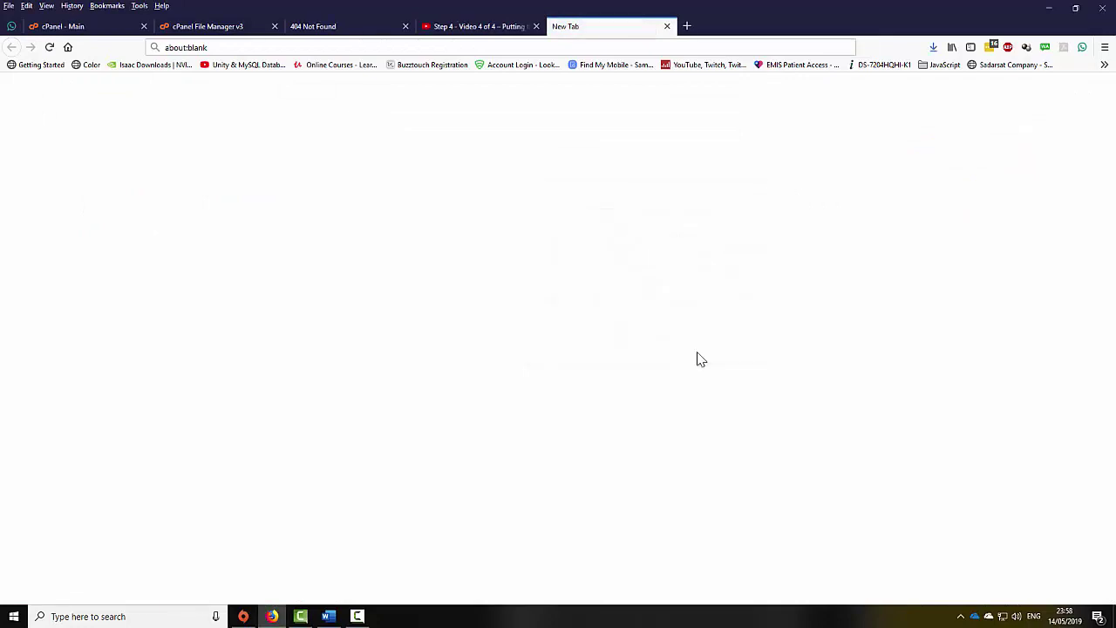
pyautogui.click(934, 47)
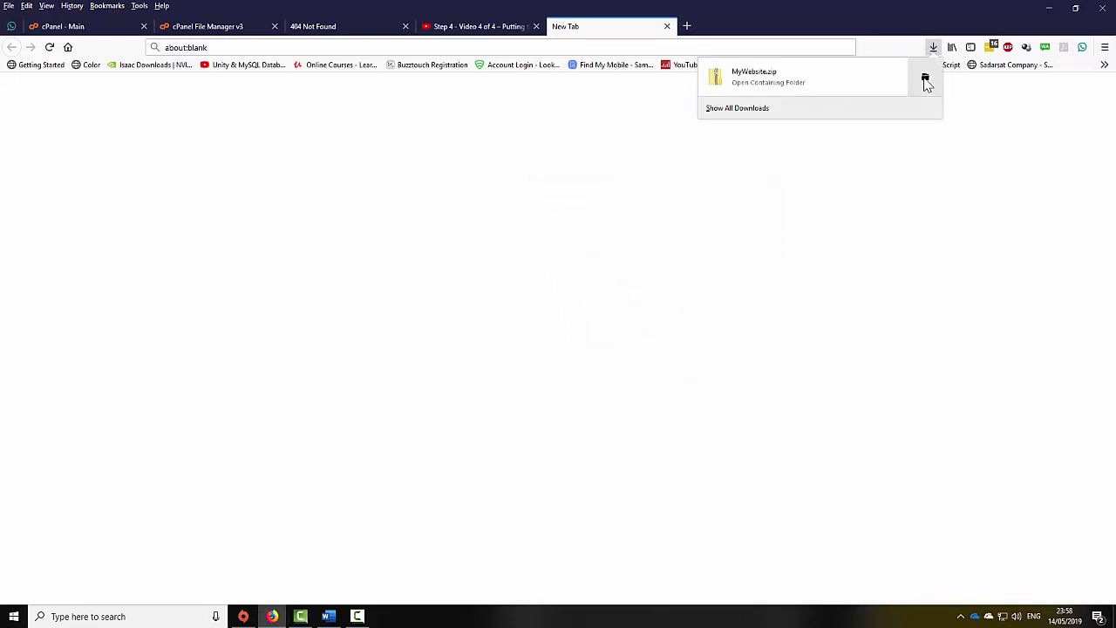
pyautogui.click(925, 80)
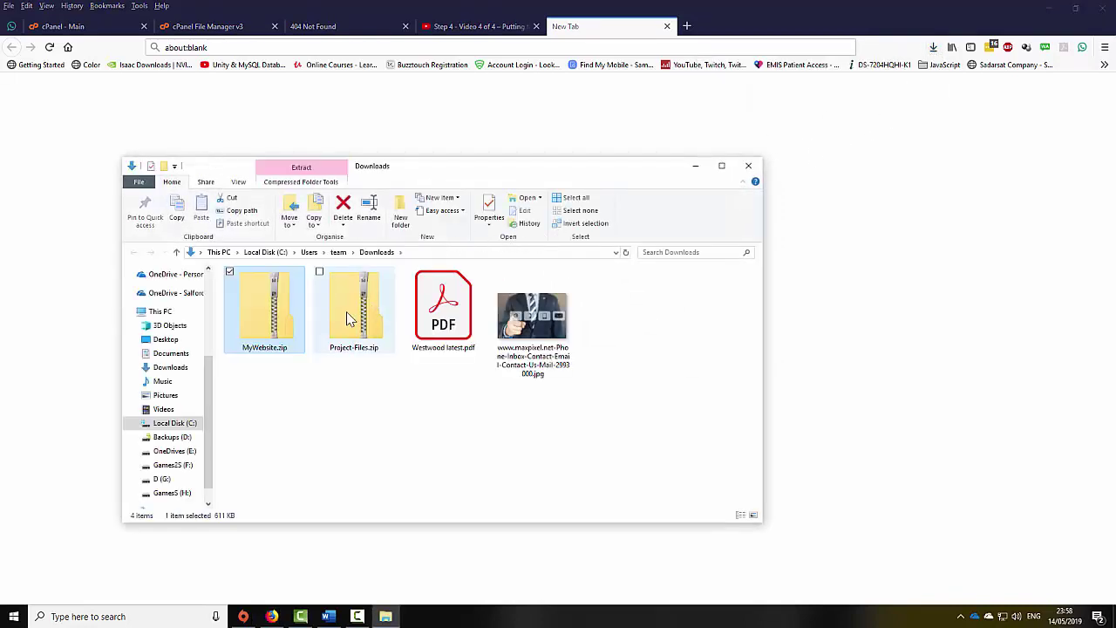
# - Copy MyWebsite.zip onto the desktop, close the Downloads window and return to Firefox
pyautogui.rightClick(271, 322)
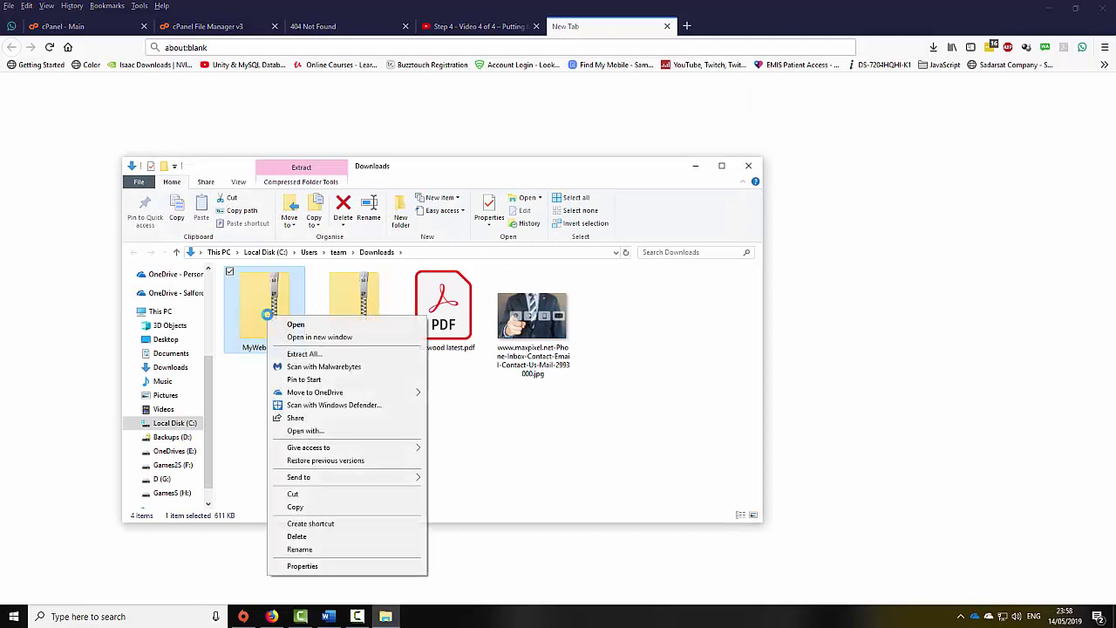
pyautogui.click(323, 508)
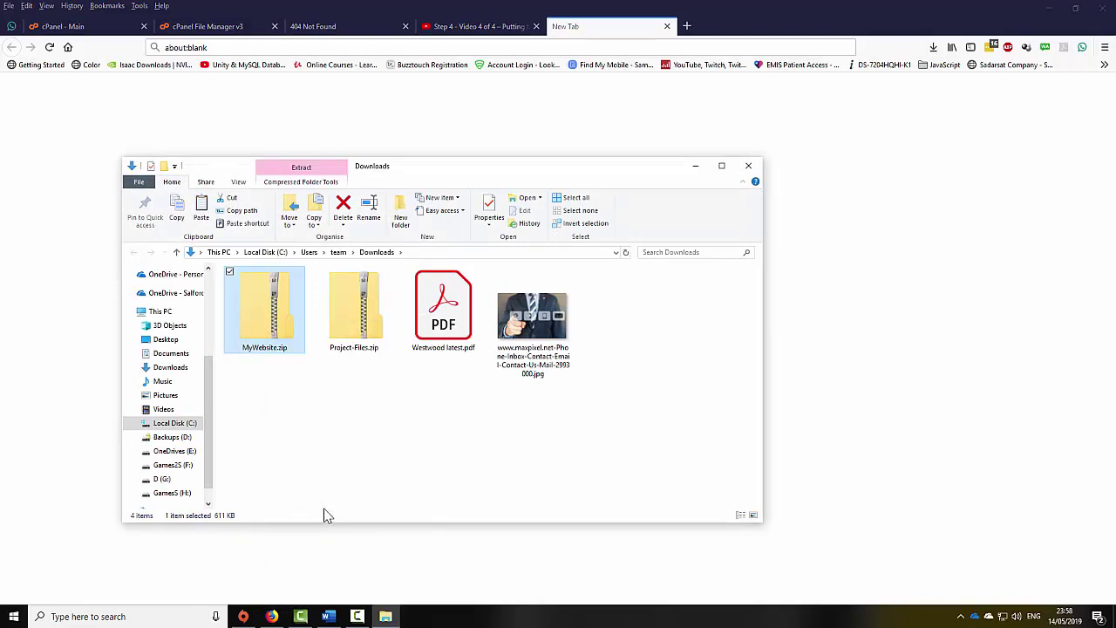
pyautogui.click(1050, 11)
pyautogui.rightClick(536, 75)
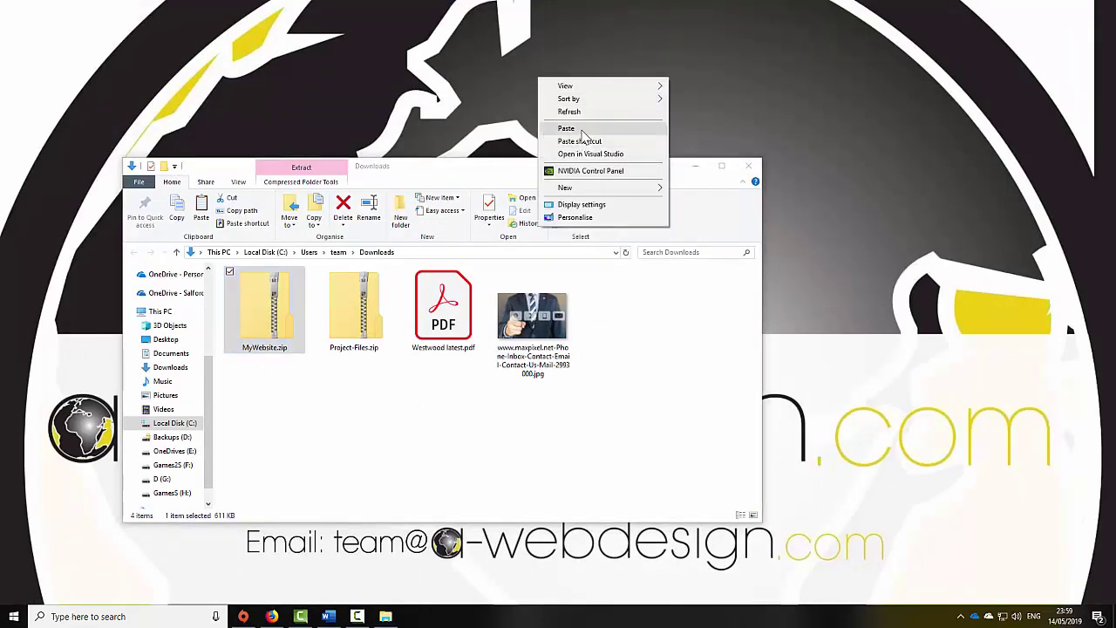
pyautogui.click(575, 129)
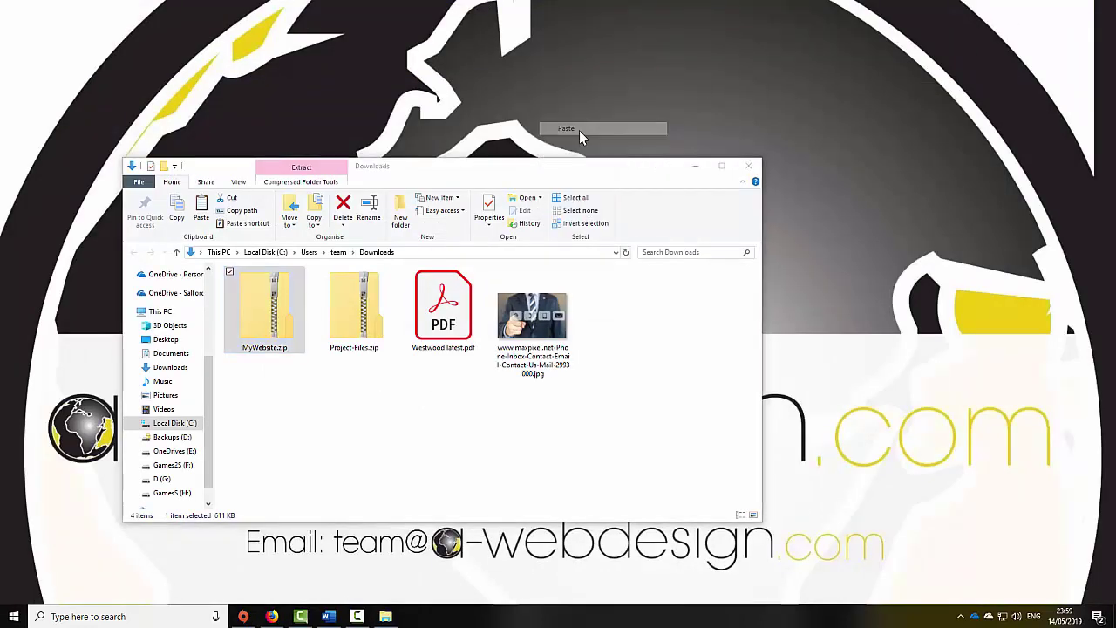
pyautogui.click(747, 163)
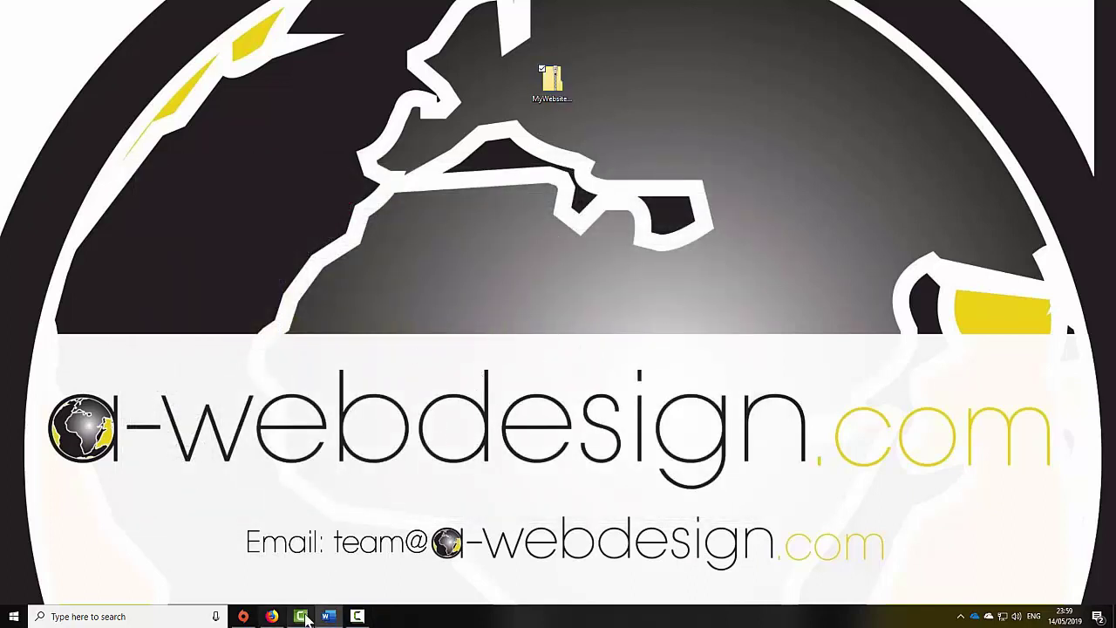
pyautogui.click(272, 617)
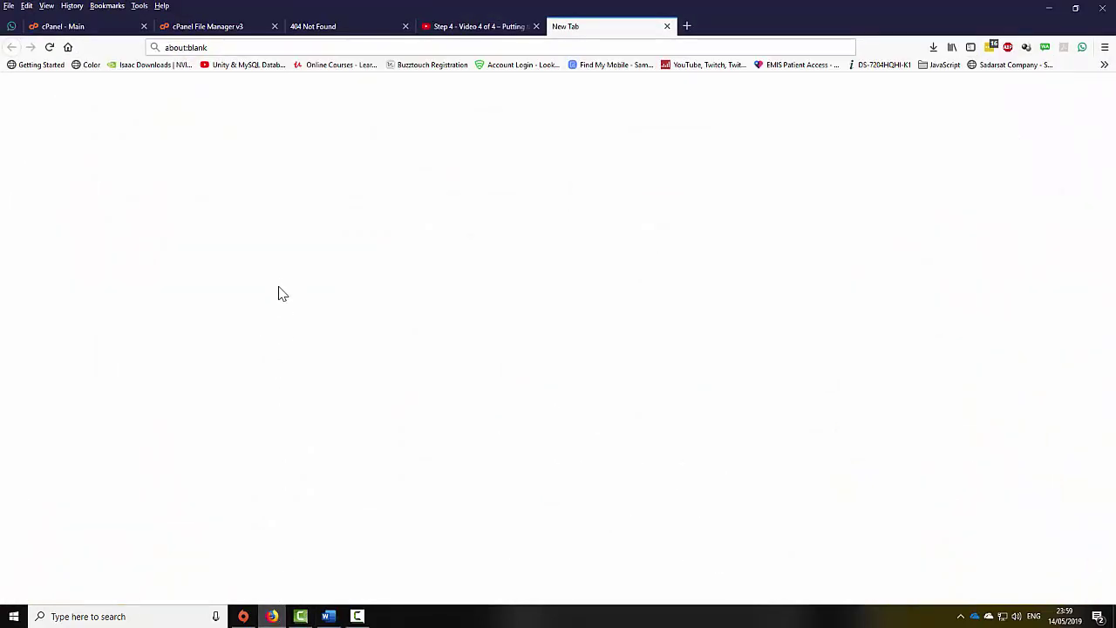
# - Reopen File Manager from the cPanel main page and start an upload into public_html
pyautogui.click(194, 29)
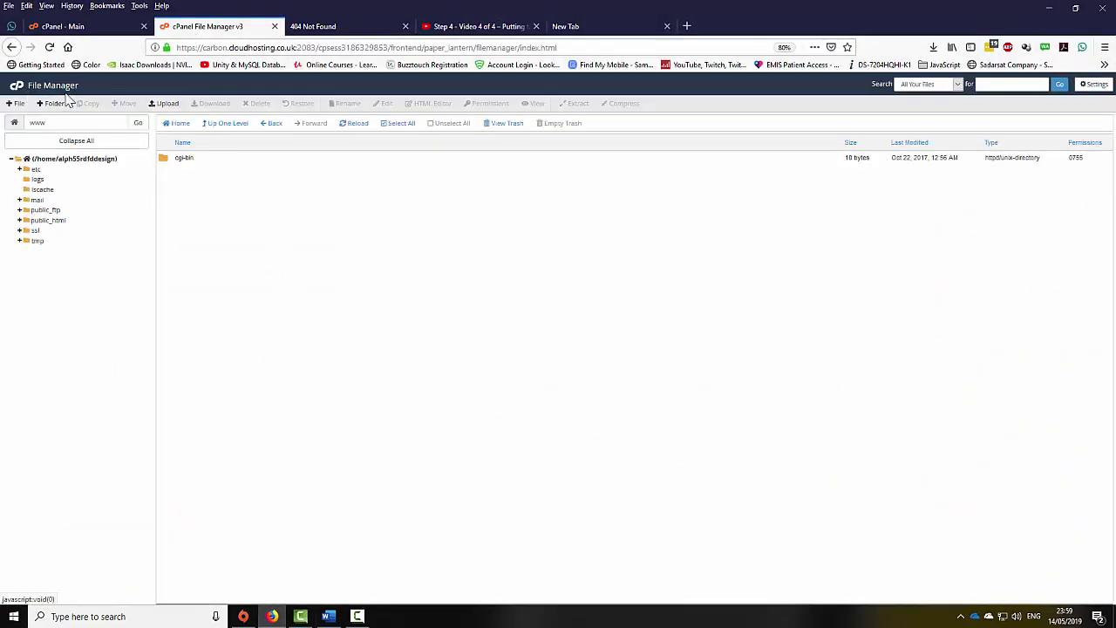
pyautogui.click(17, 87)
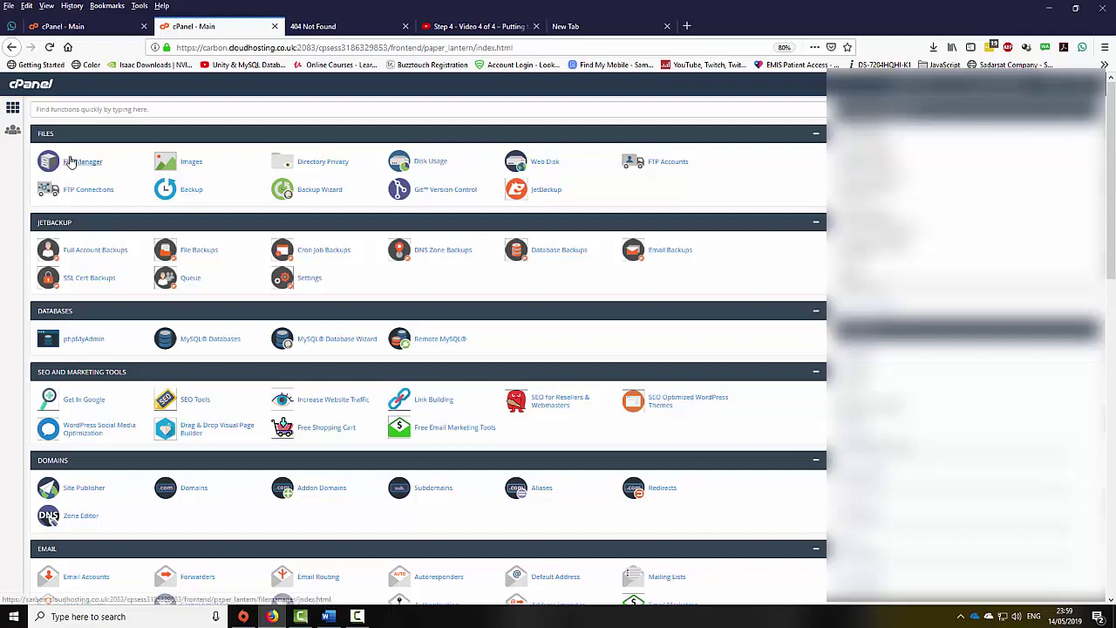
pyautogui.click(98, 164)
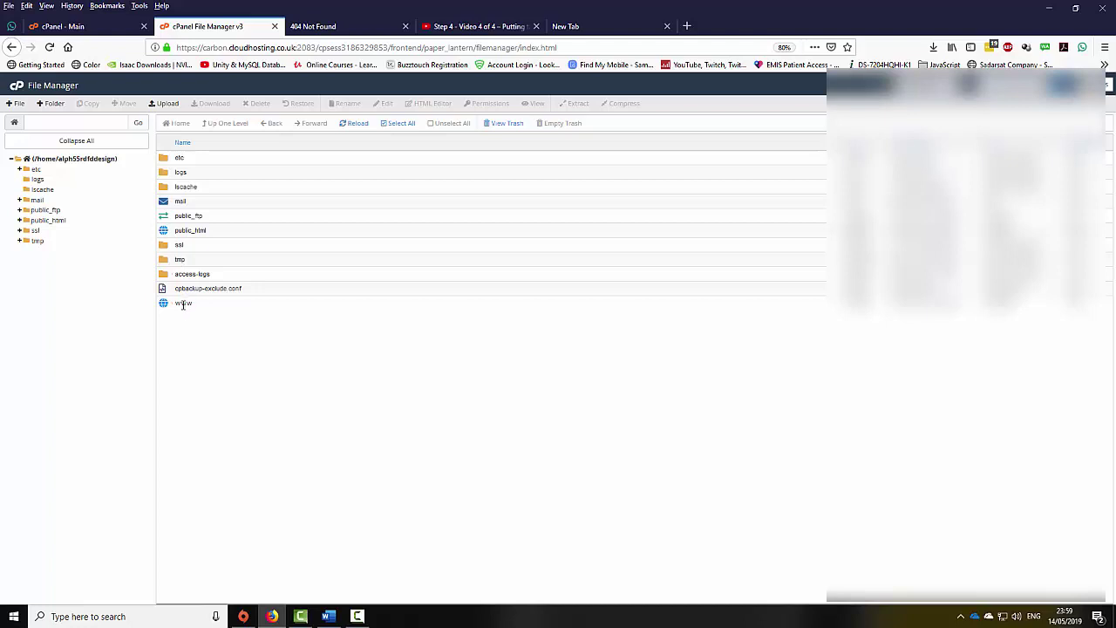
pyautogui.doubleClick(165, 232)
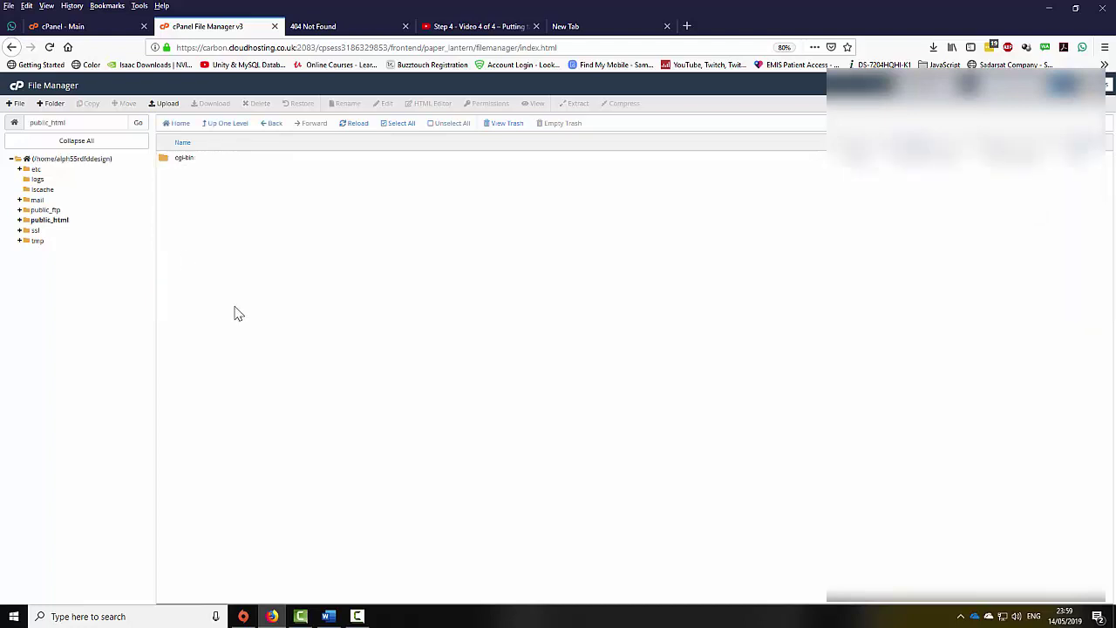
pyautogui.click(167, 110)
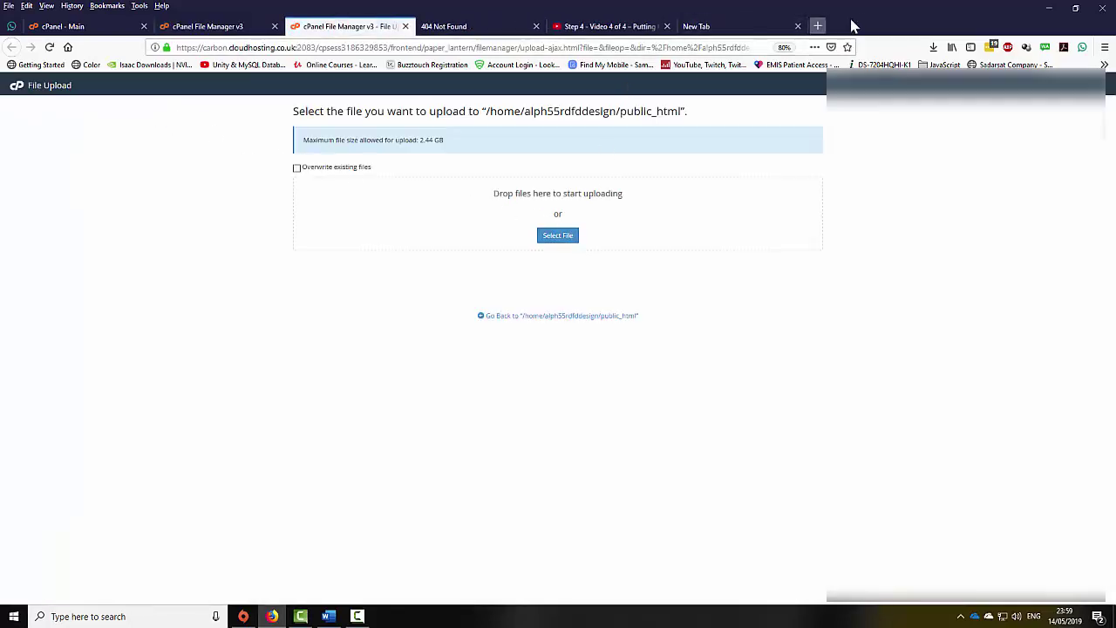
# - Drag MyWebsite.zip from the desktop into the upload area, then close the finished upload page
pyautogui.moveTo(889, 20); pyautogui.dragTo(732, 184)
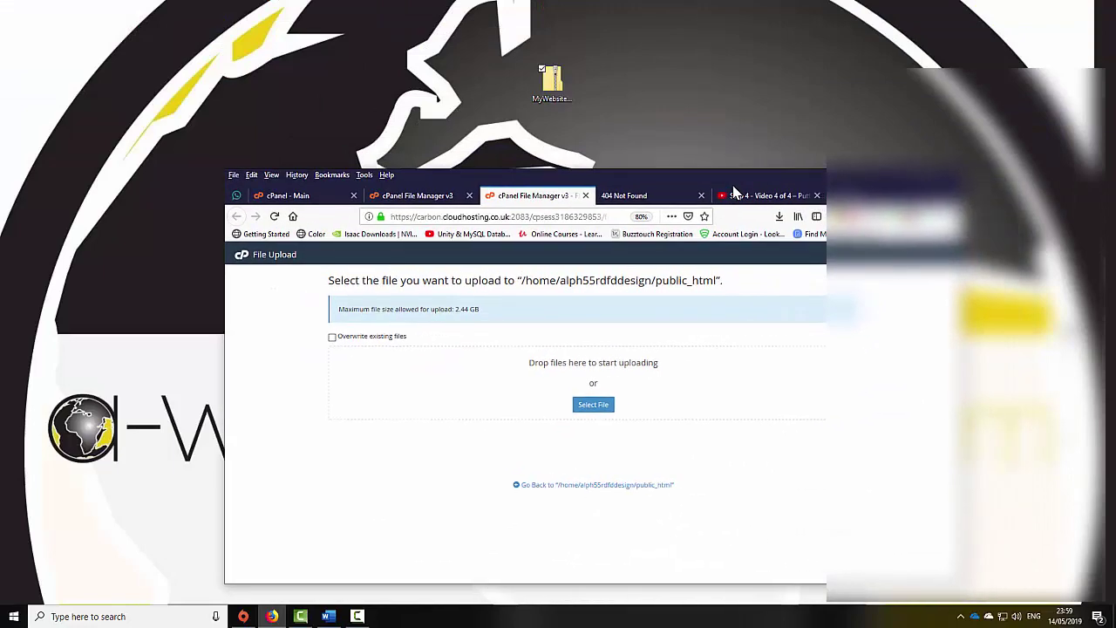
pyautogui.moveTo(552, 80); pyautogui.dragTo(600, 370)
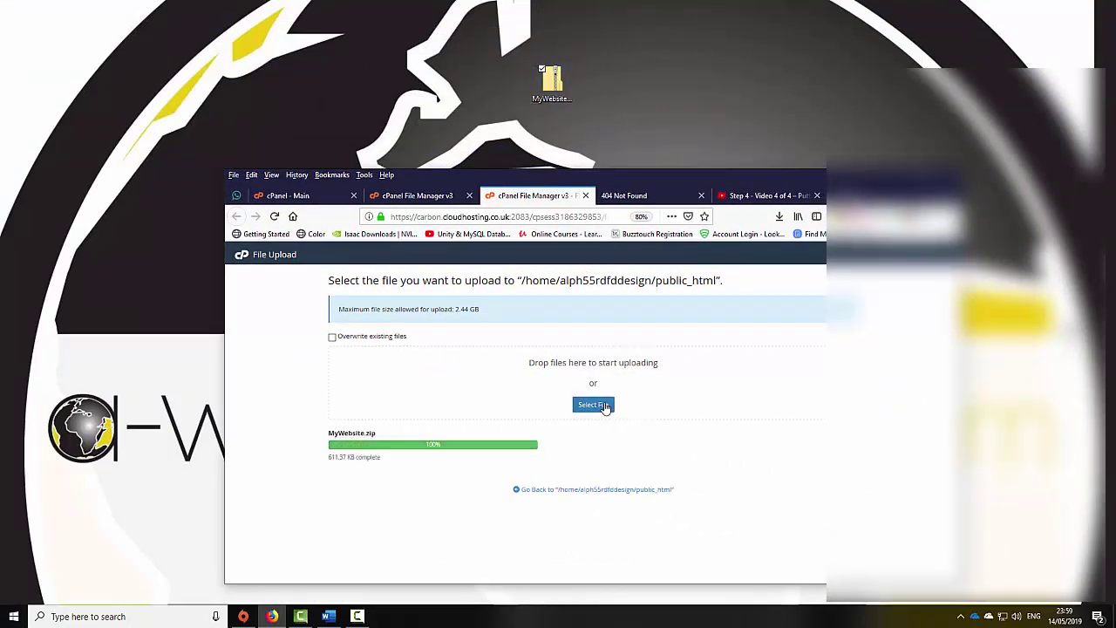
pyautogui.doubleClick(720, 174)
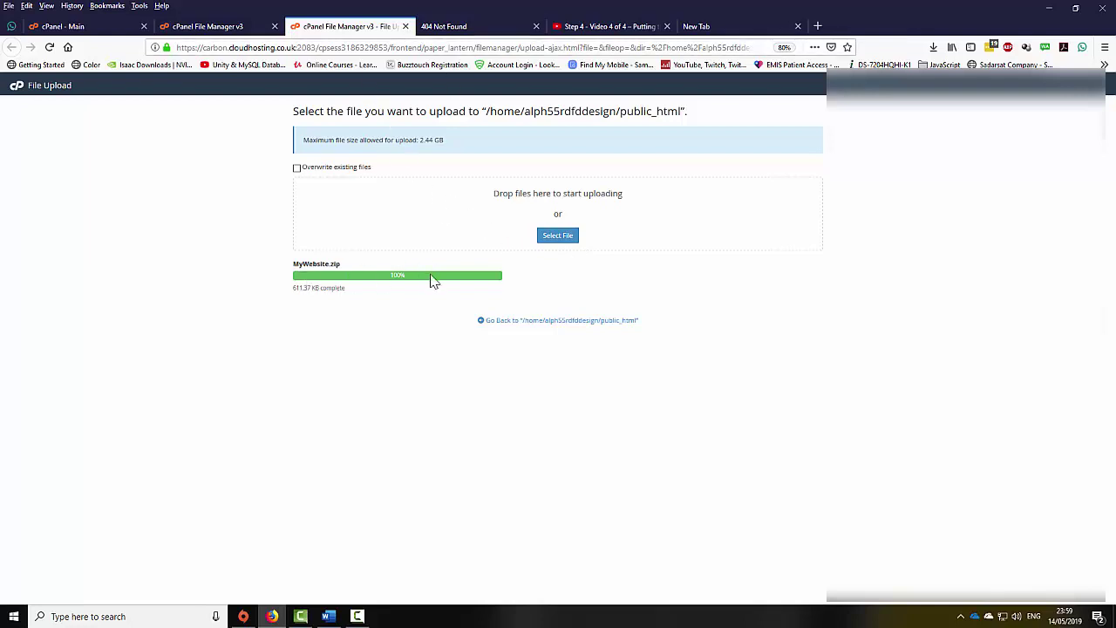
pyautogui.click(405, 26)
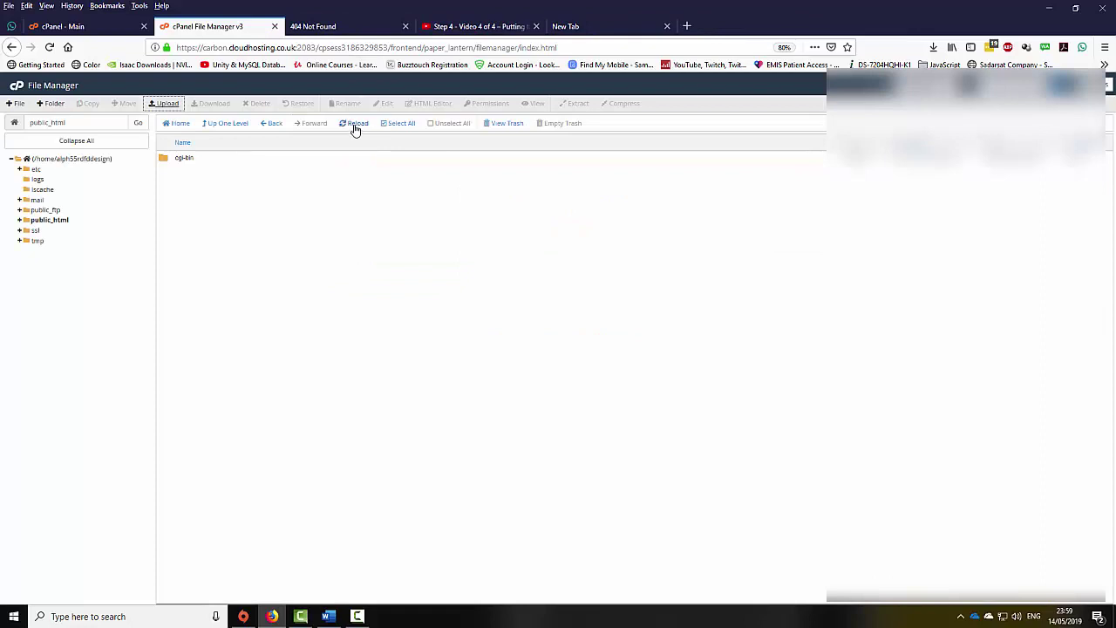
# - Reload the public_html listing and bring up the actions for MyWebsite.zip
pyautogui.click(355, 125)
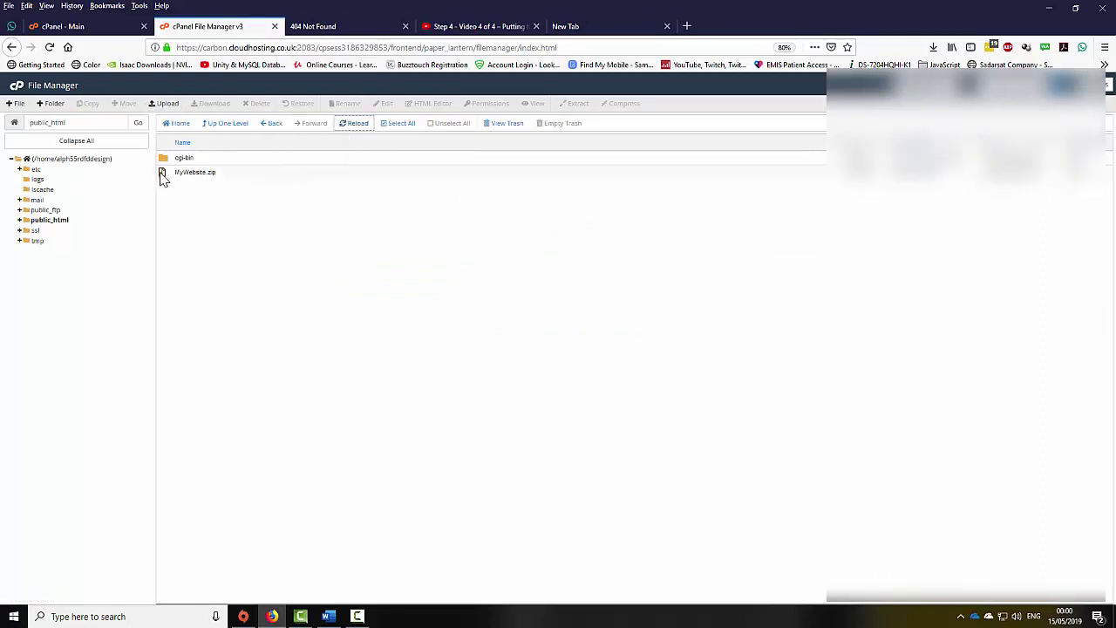
pyautogui.click(178, 173)
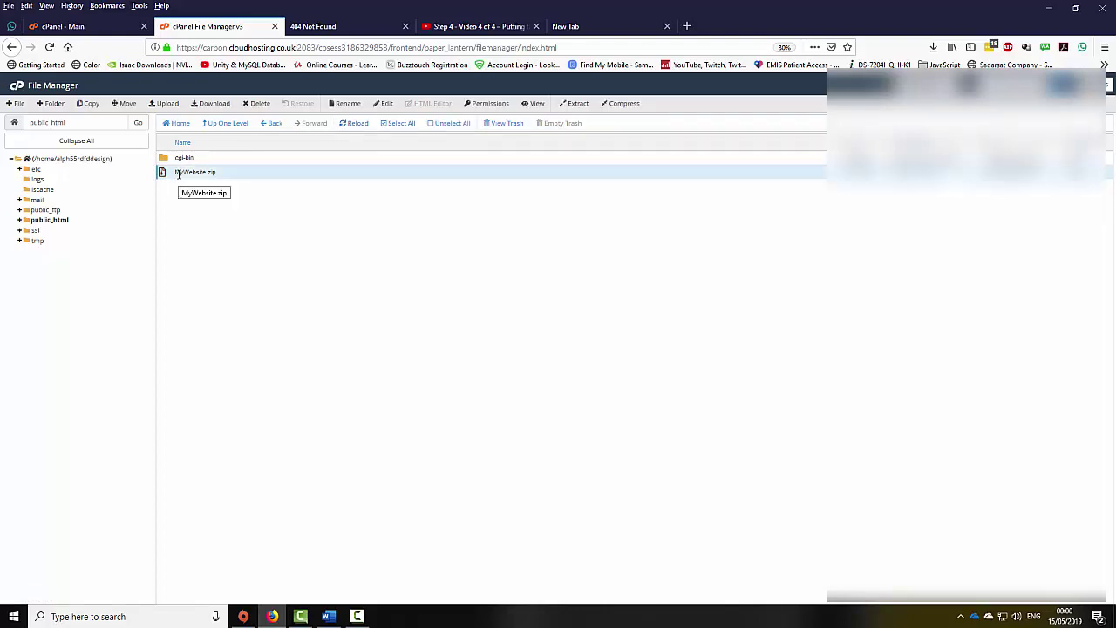
pyautogui.rightClick(177, 174)
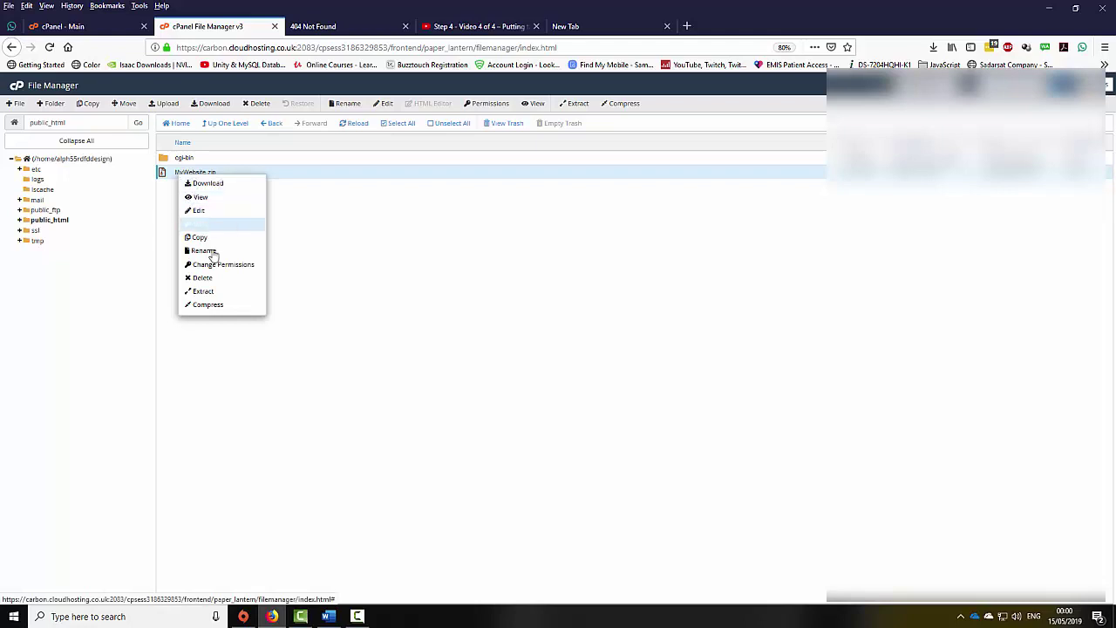
# - Extract MyWebsite.zip into public_html
pyautogui.click(212, 295)
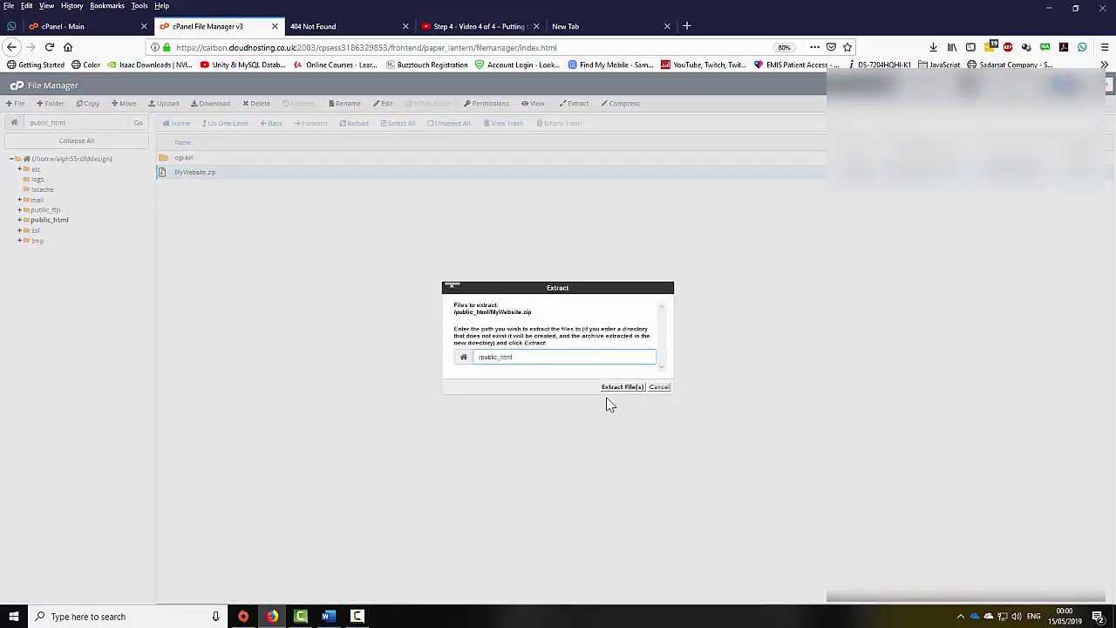
pyautogui.click(626, 386)
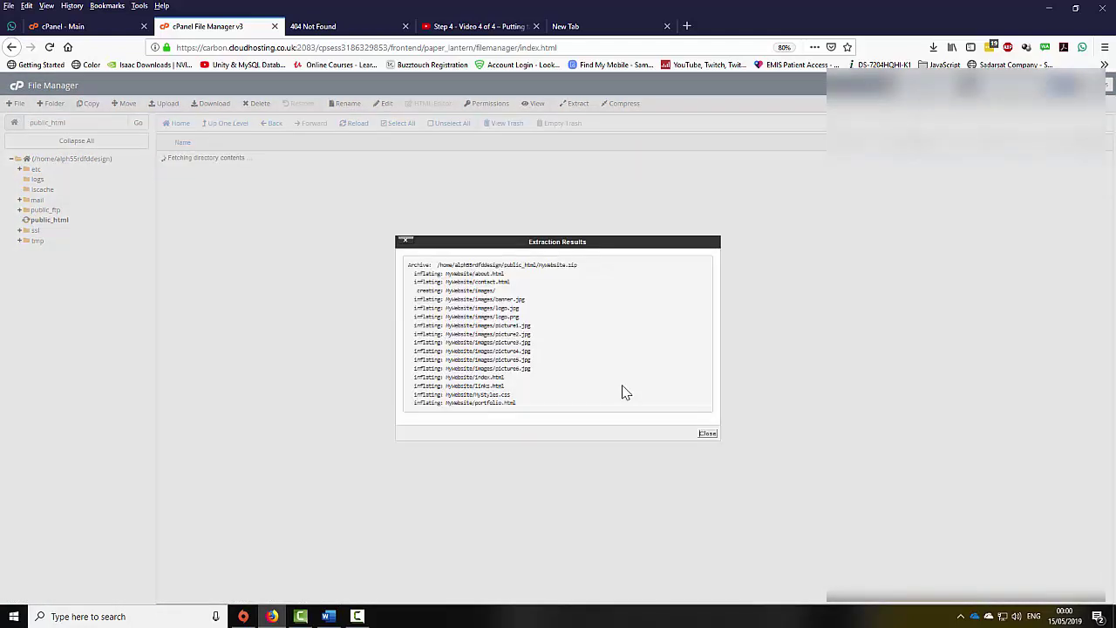
pyautogui.click(706, 433)
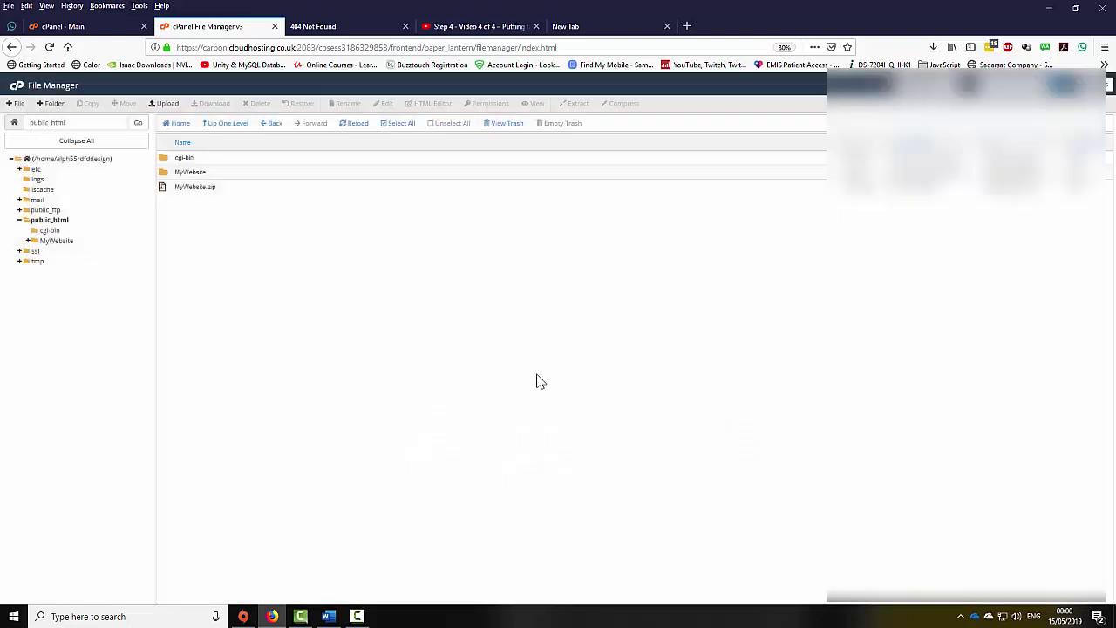
# - Move the MyWebsite.zip archive to the trash
pyautogui.click(171, 190)
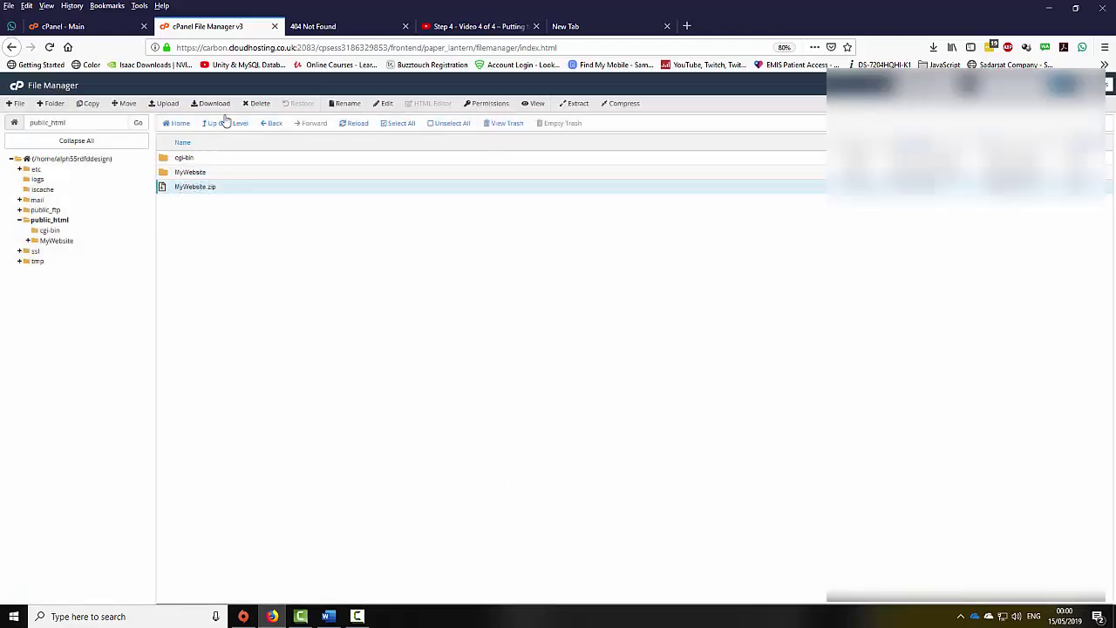
pyautogui.click(257, 104)
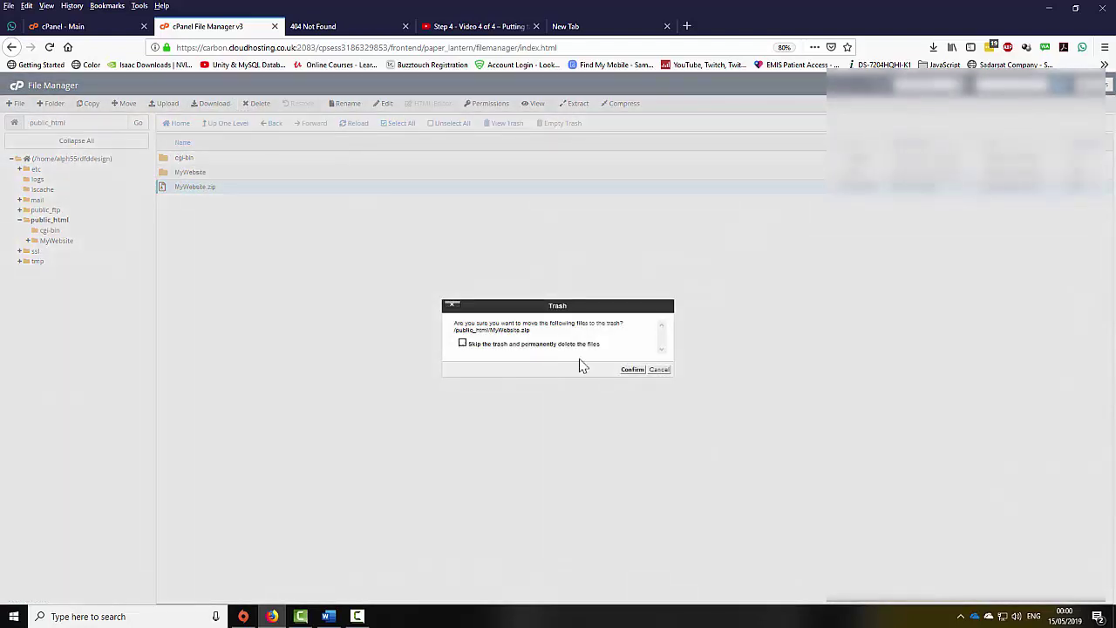
pyautogui.click(628, 371)
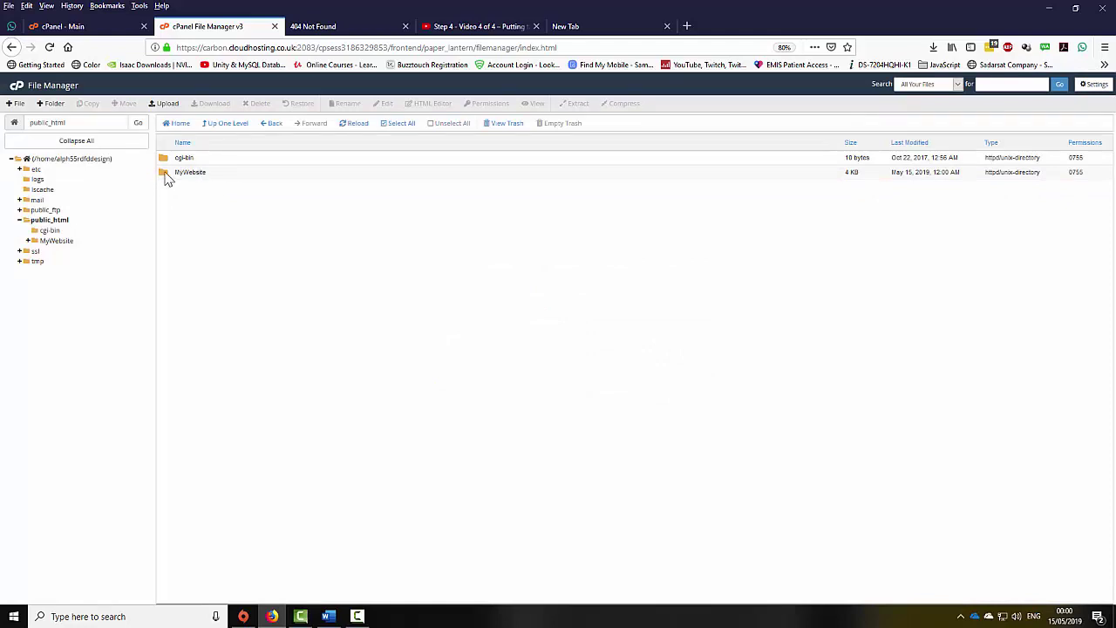
# - In the MyWebsite folder, select everything from images to portfolio.html
pyautogui.doubleClick(165, 174)
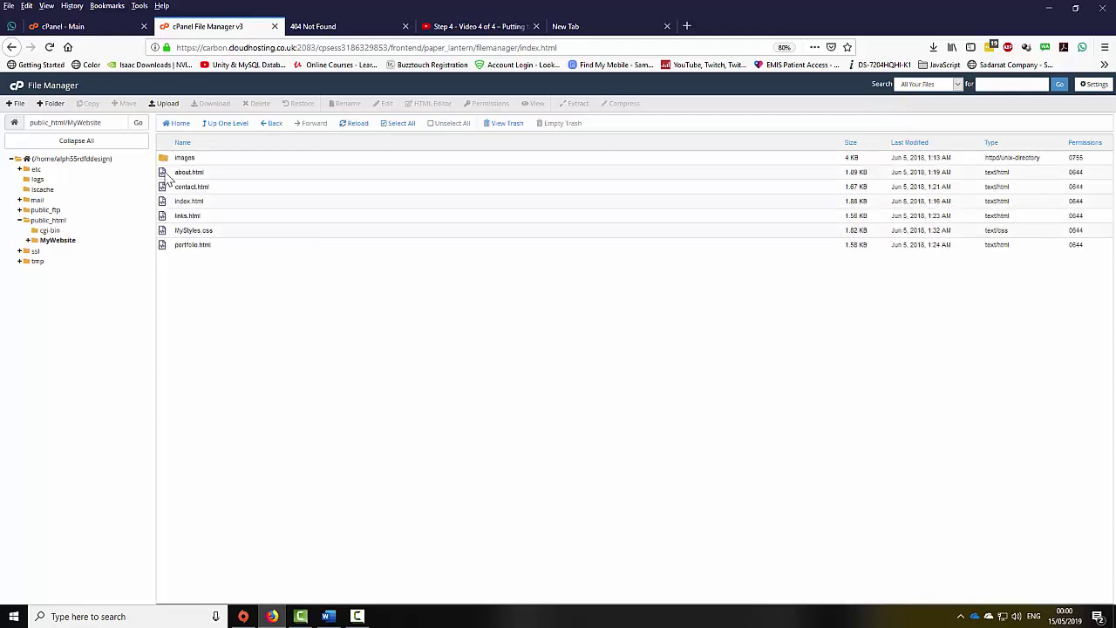
pyautogui.click(166, 159)
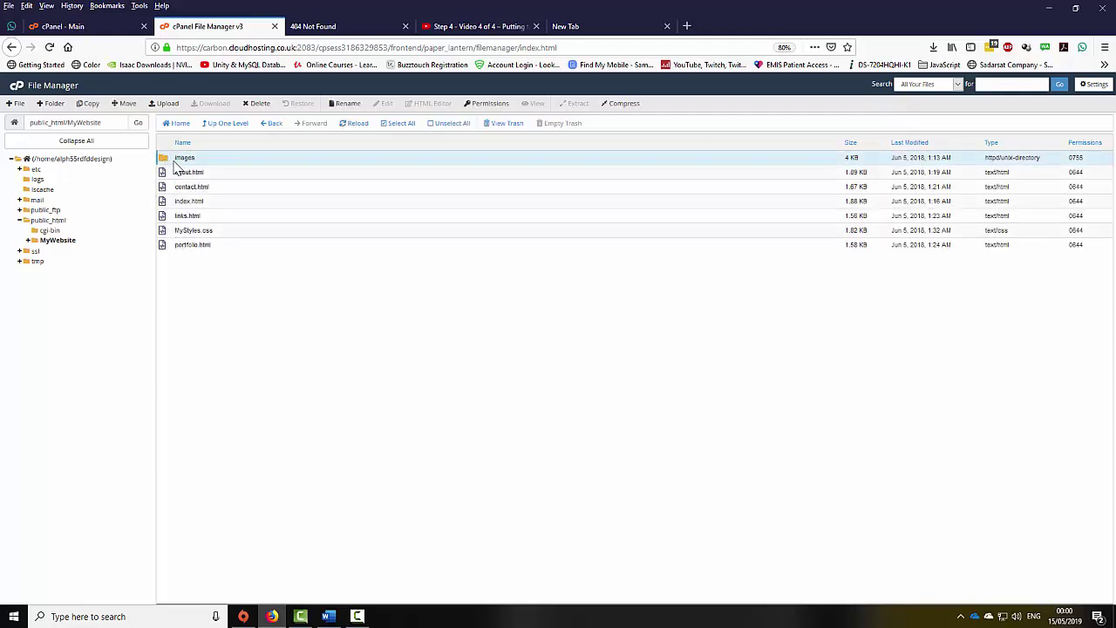
pyautogui.keyDown('shift'); pyautogui.click(176, 251); pyautogui.keyUp('shift')
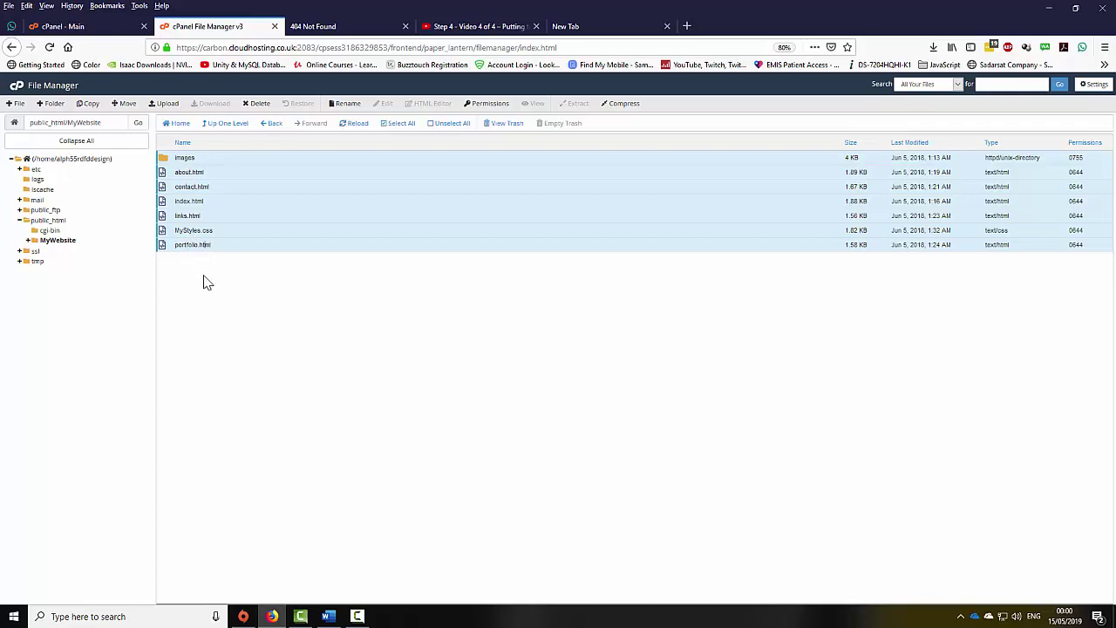
pyautogui.click(201, 186)
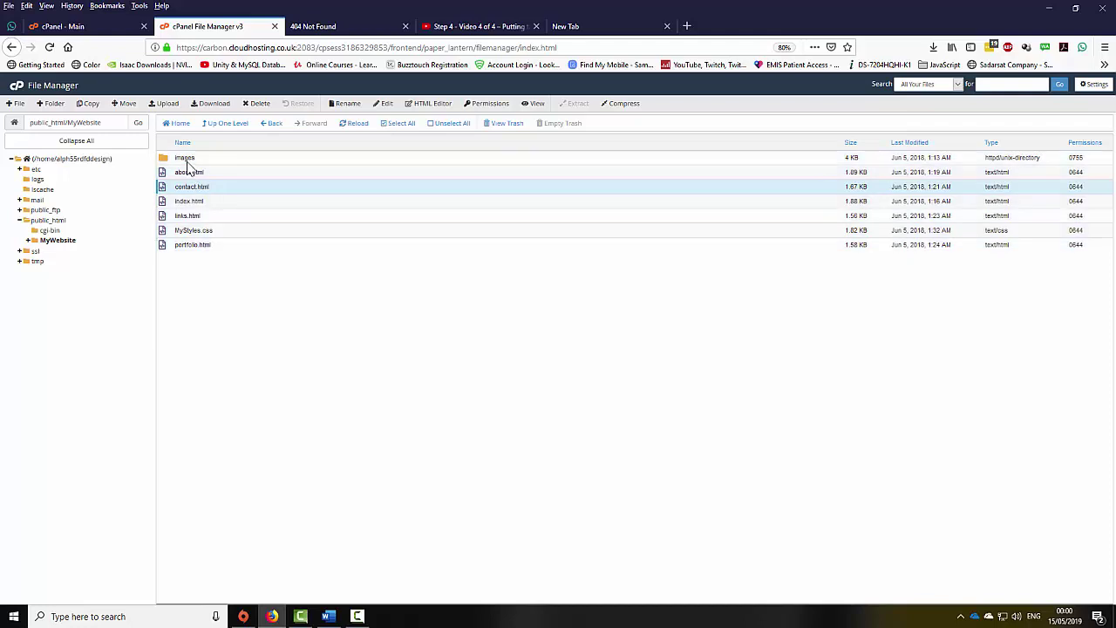
pyautogui.click(186, 160)
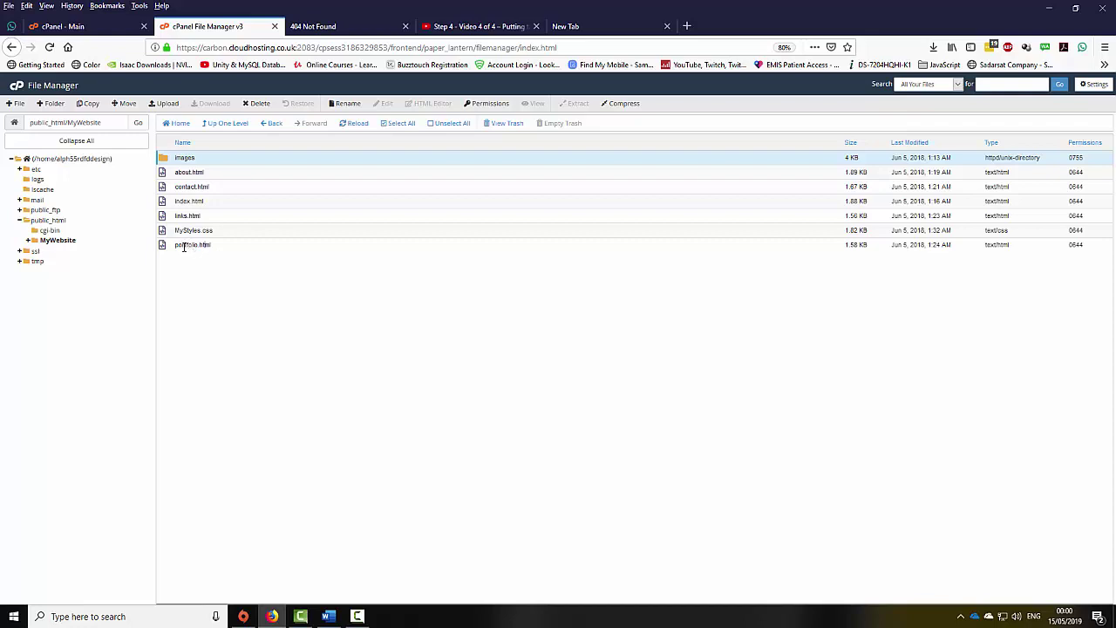
pyautogui.keyDown('shift'); pyautogui.click(175, 245); pyautogui.keyUp('shift')
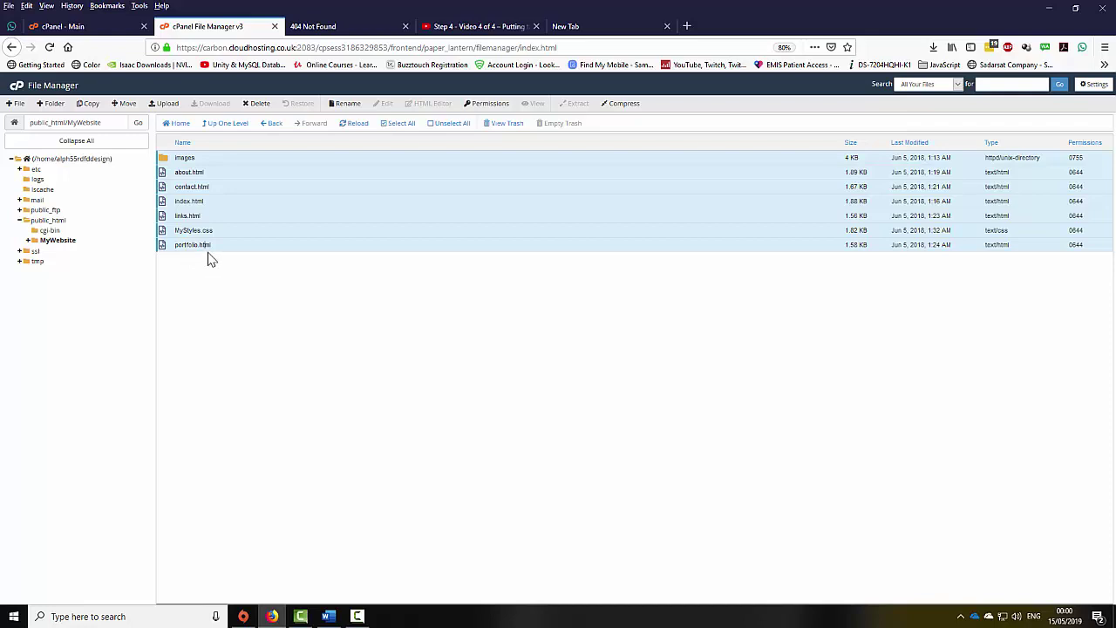
# - Move the selected site files up into /public_html/
pyautogui.rightClick(207, 204)
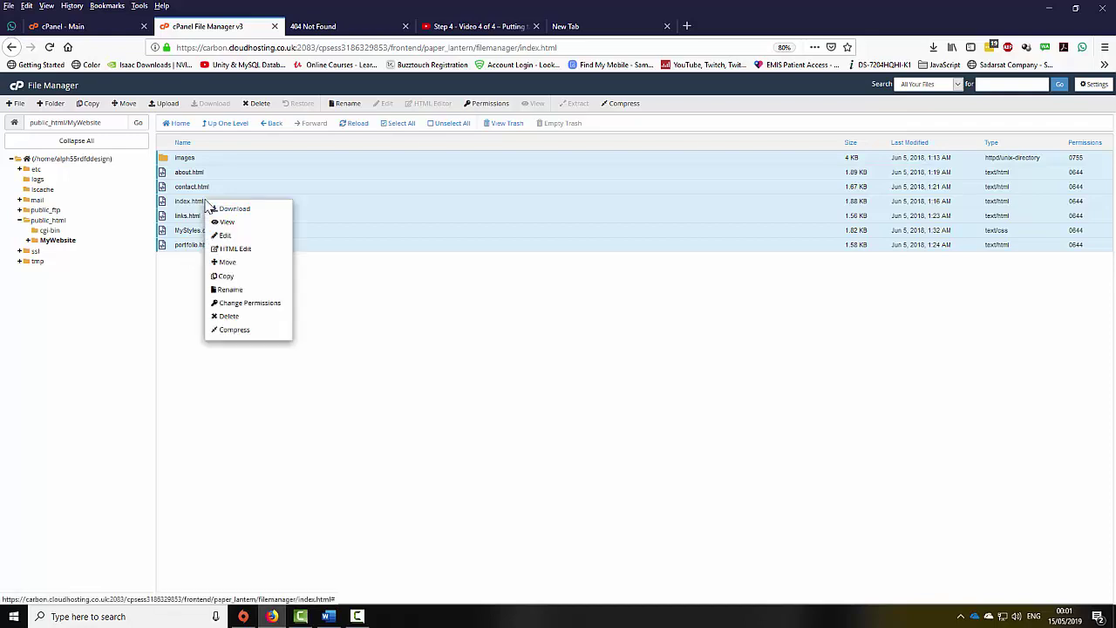
pyautogui.click(227, 265)
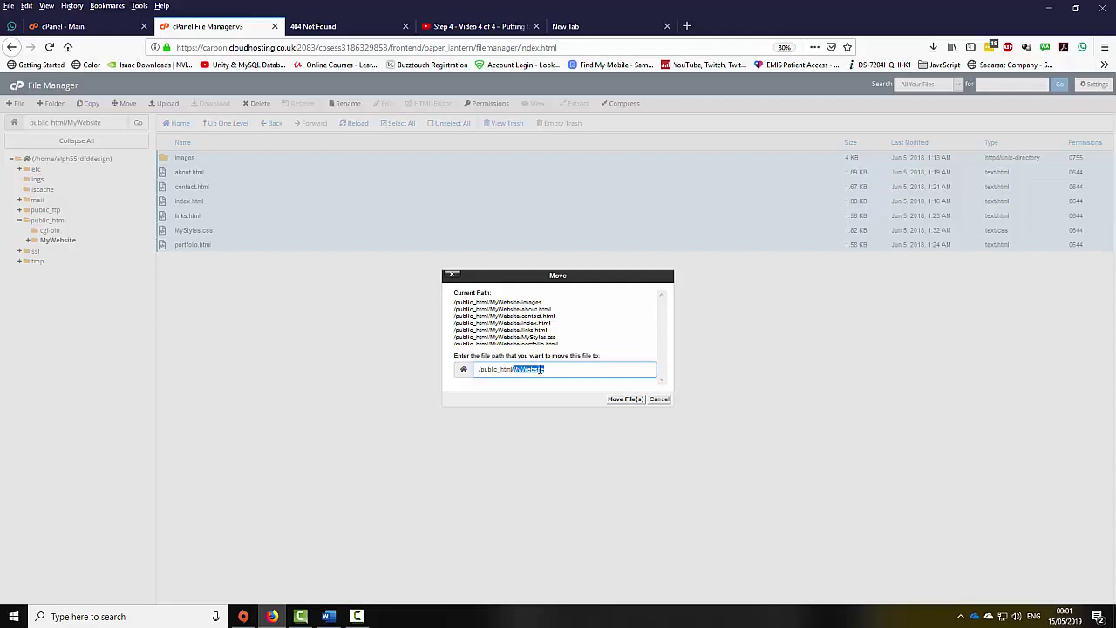
pyautogui.press('BackSpace')
pyautogui.click(624, 399)
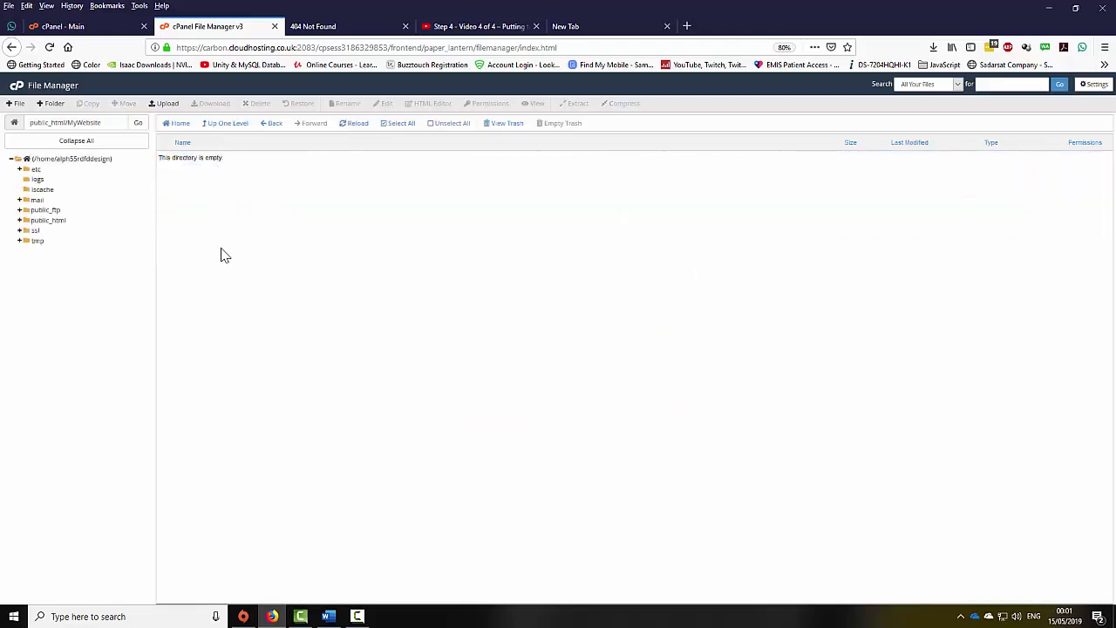
# - Trash the empty MyWebsite folder from public_html
pyautogui.click(274, 126)
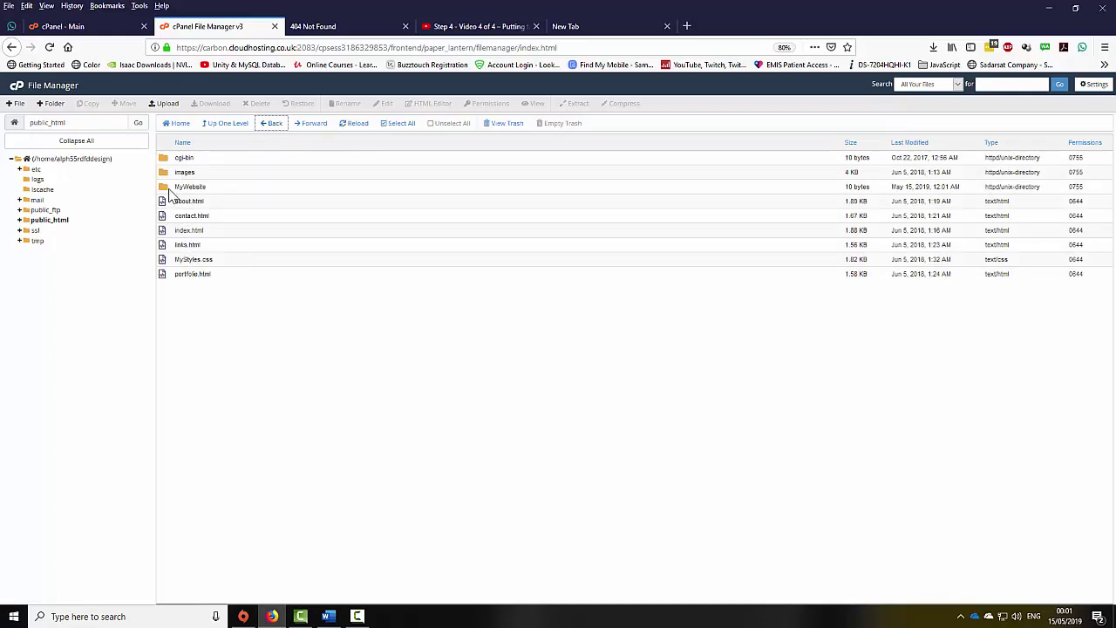
pyautogui.click(171, 189)
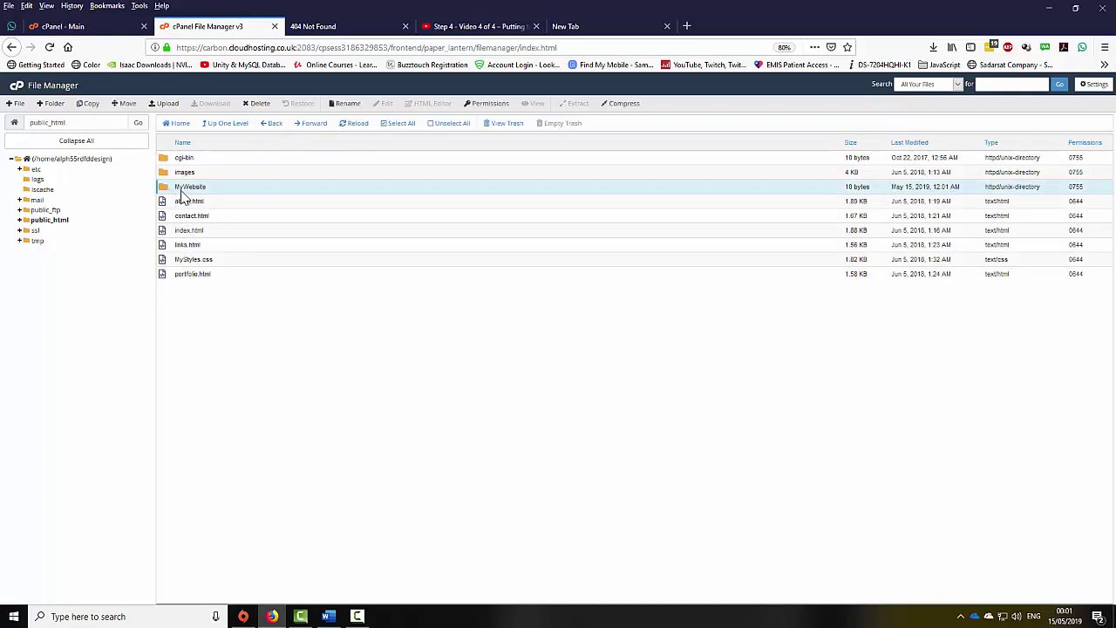
pyautogui.click(255, 104)
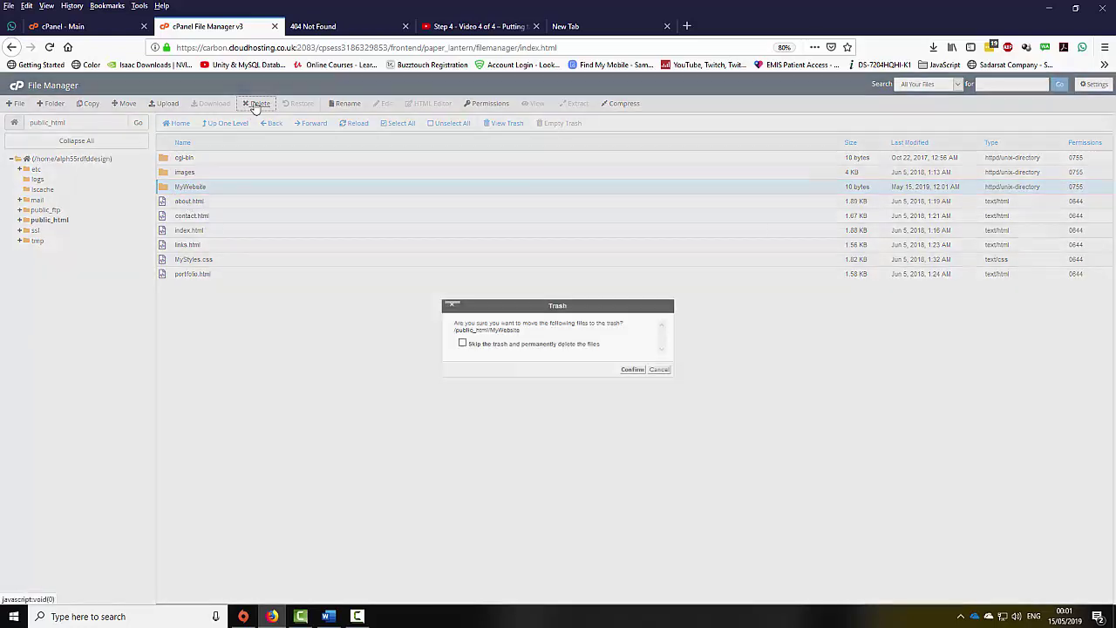
pyautogui.click(631, 370)
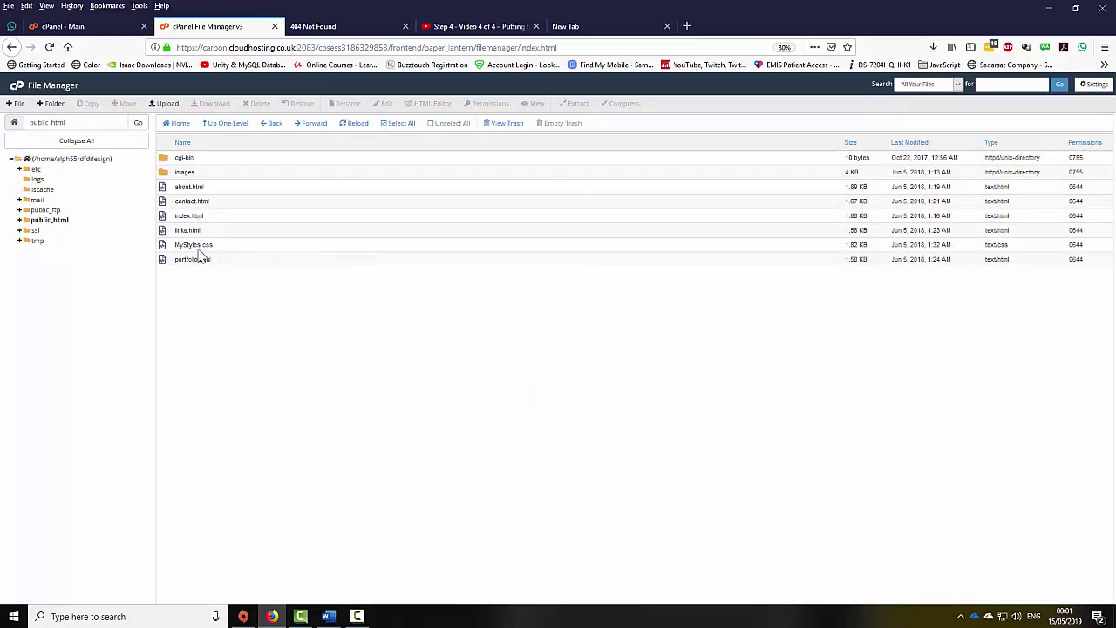
# - Check MyWebsite.zip in the trash, then return home and reopen public_html
pyautogui.click(503, 127)
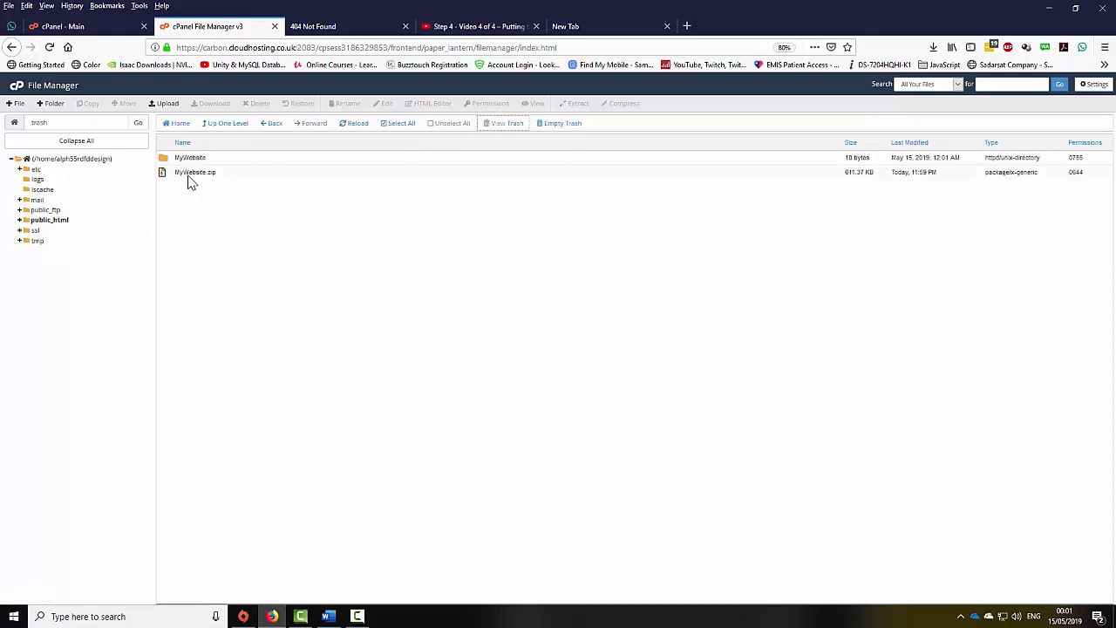
pyautogui.click(190, 178)
pyautogui.rightClick(191, 174)
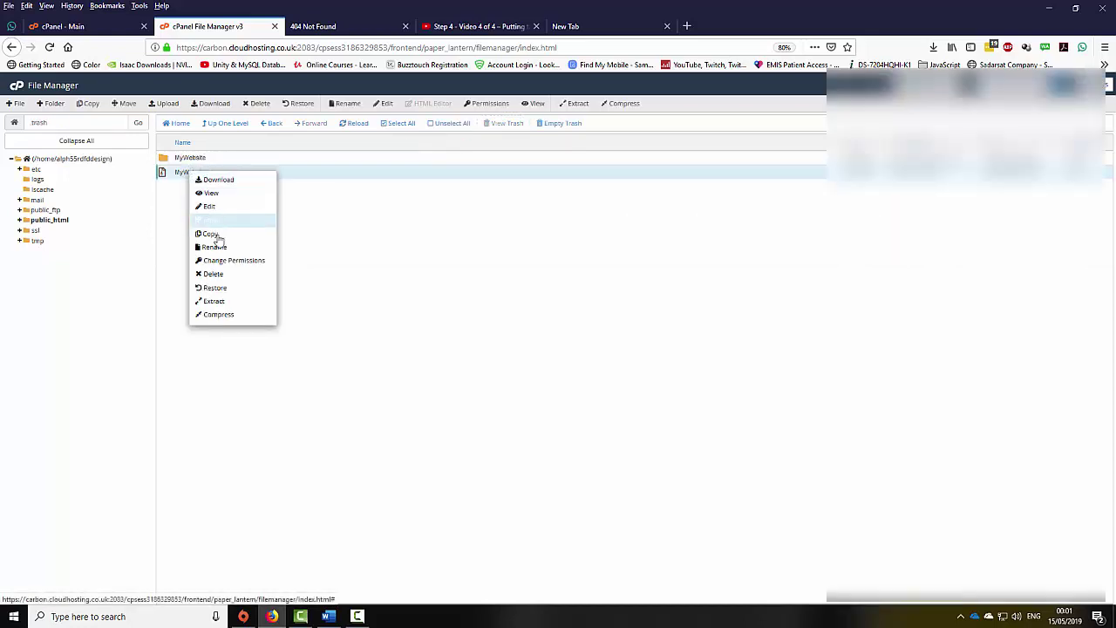
pyautogui.click(425, 253)
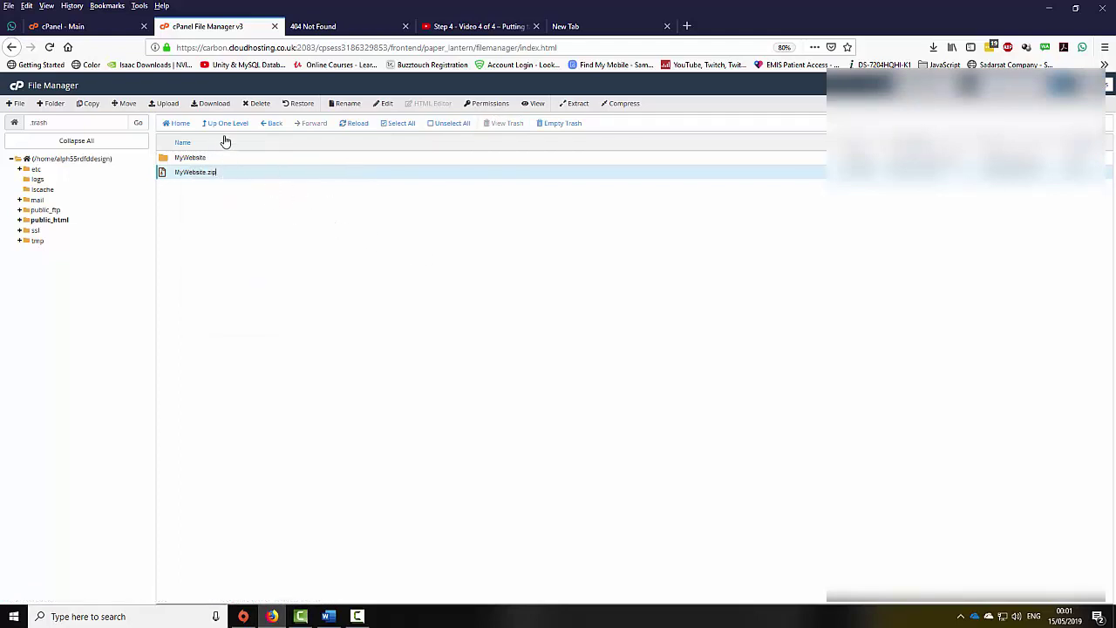
pyautogui.click(176, 127)
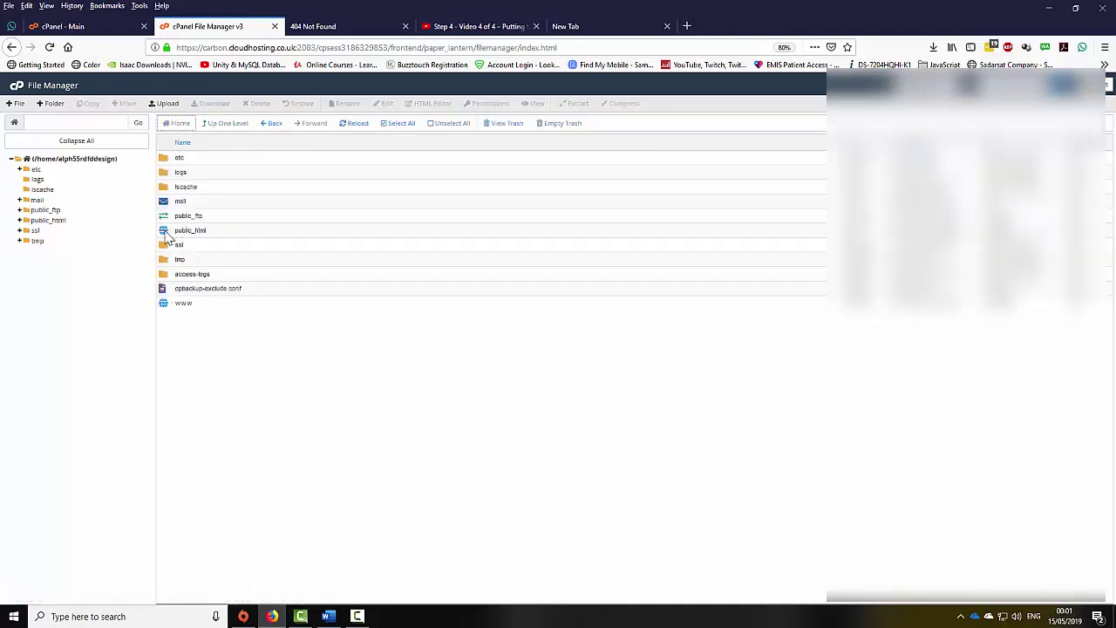
pyautogui.doubleClick(178, 232)
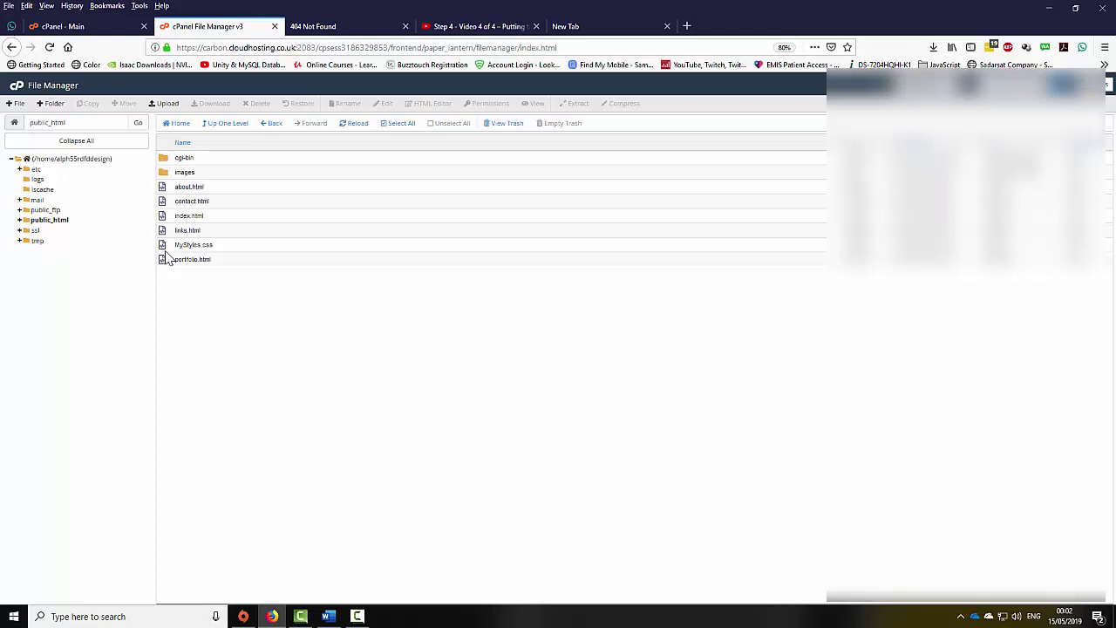
# - Look over the cPanel dashboard, then switch to the site's 404 Not Found page
pyautogui.click(54, 27)
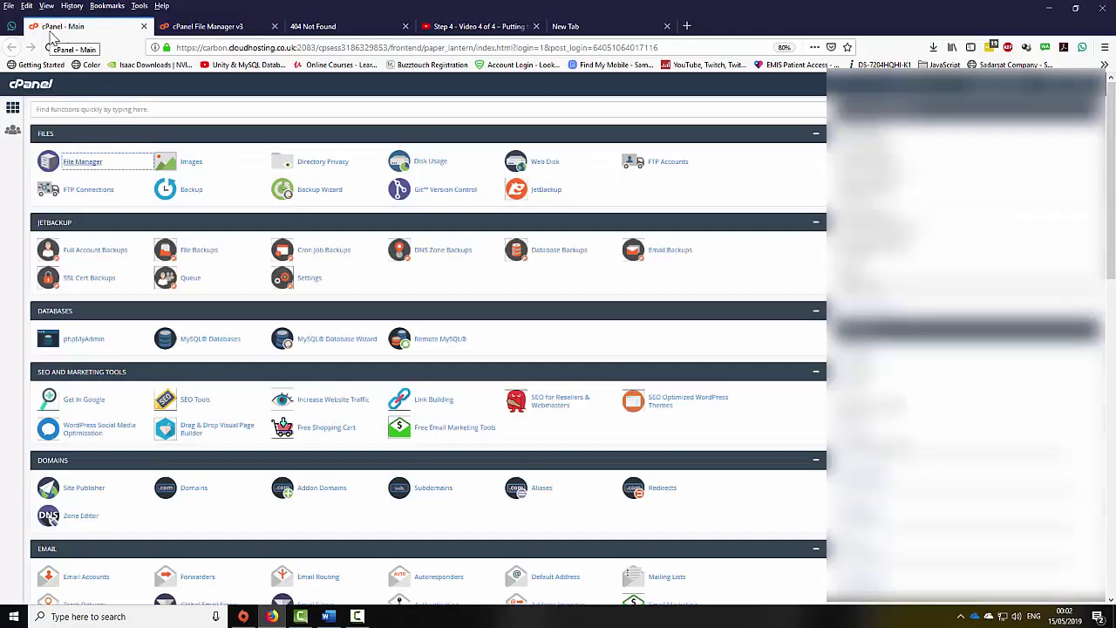
pyautogui.click(185, 30)
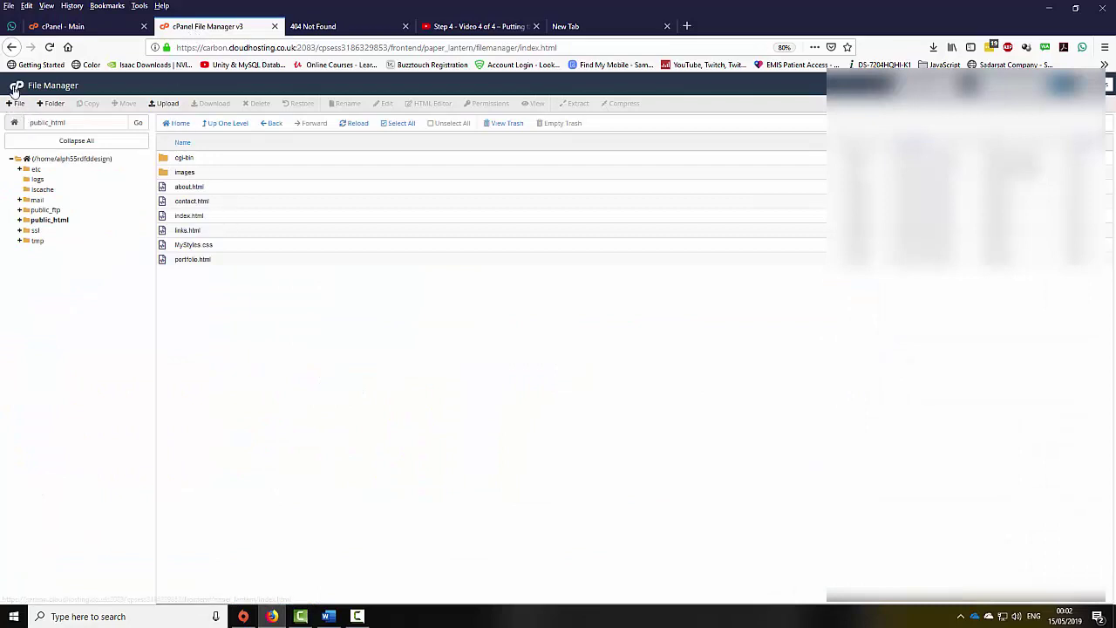
pyautogui.click(61, 28)
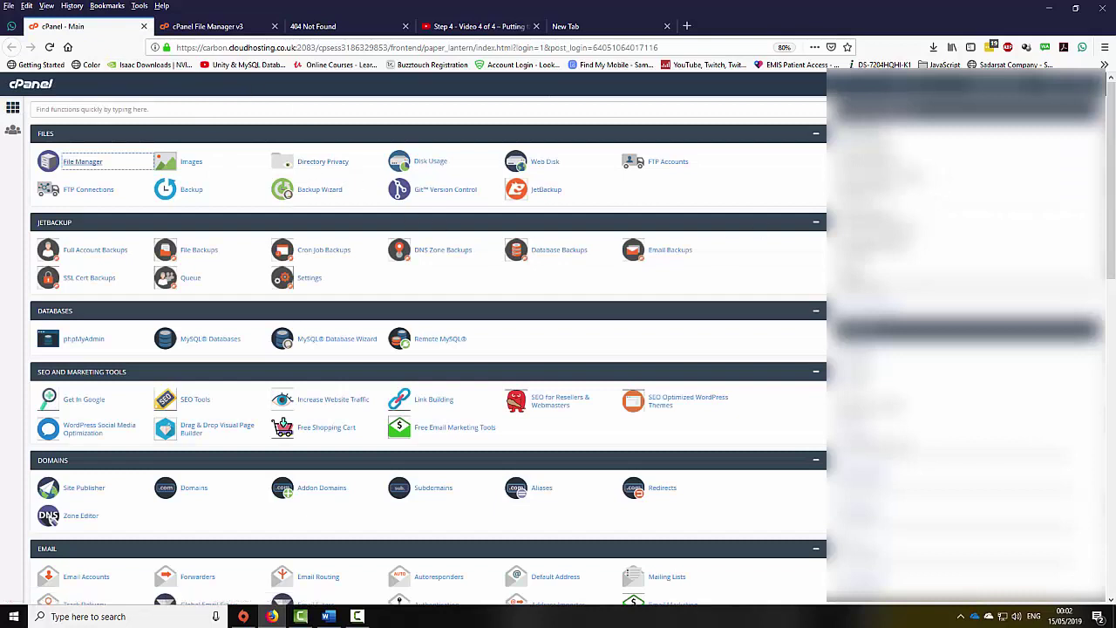
pyautogui.hotkey('ctrl', 'a')
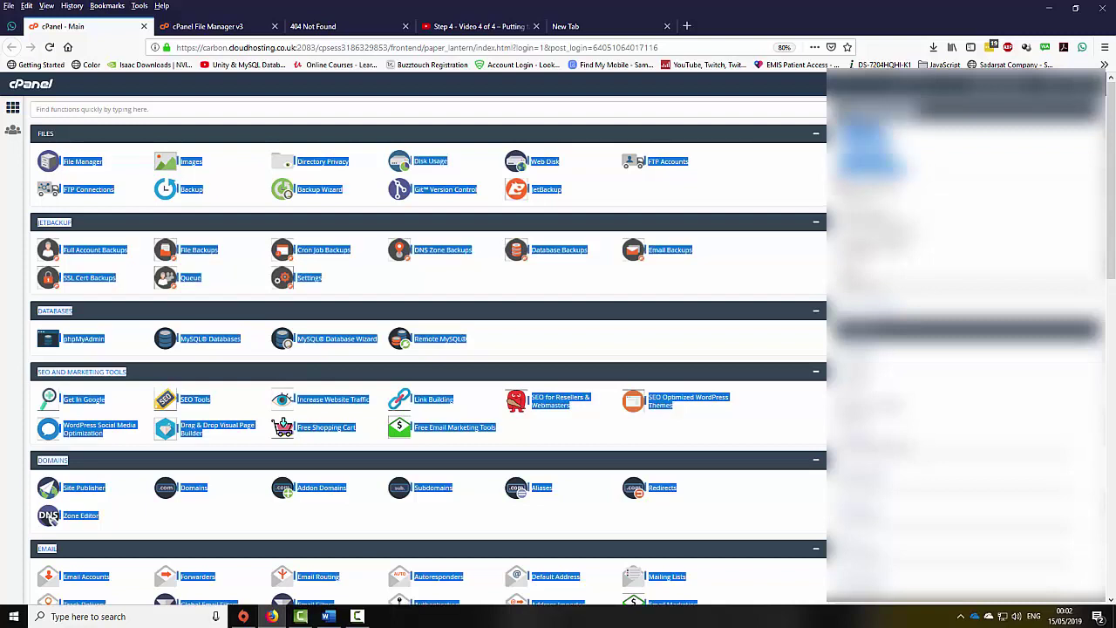
pyautogui.click(871, 166)
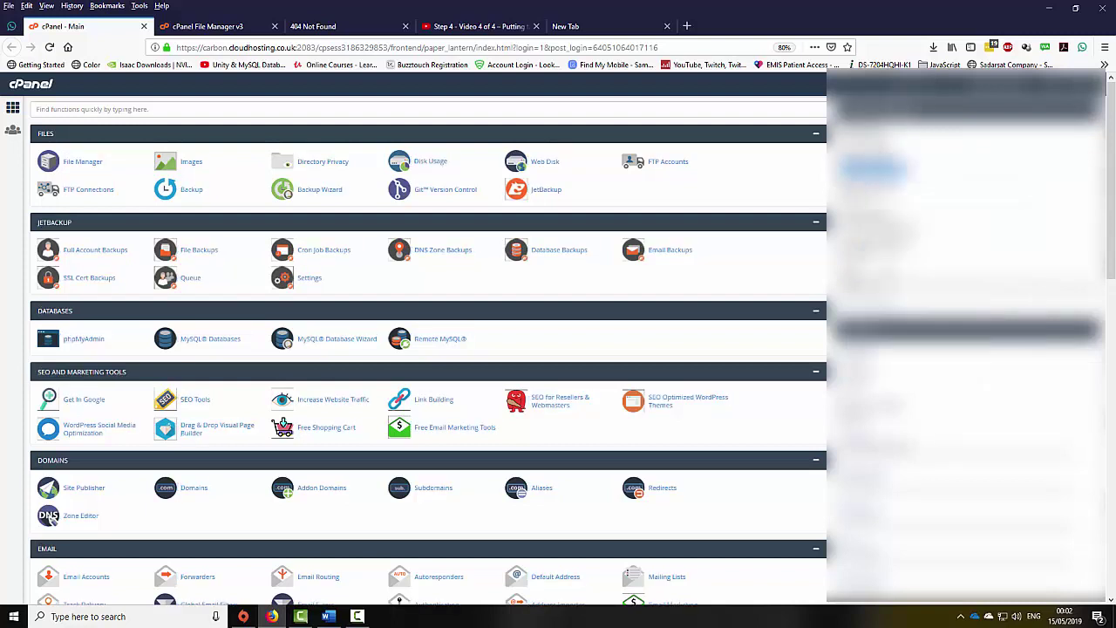
pyautogui.click(347, 28)
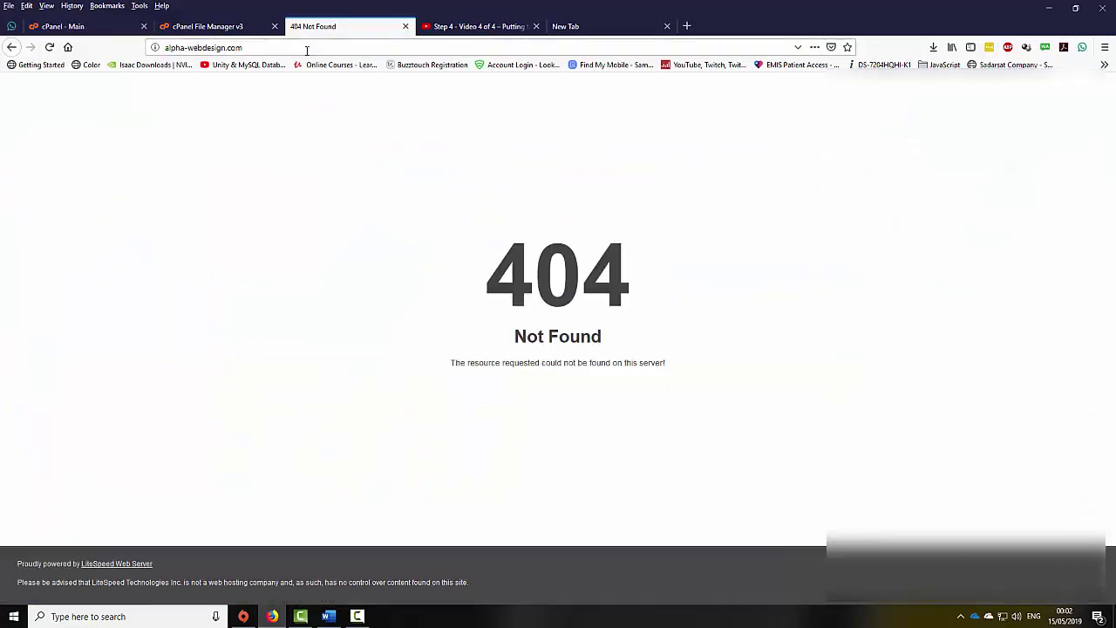
# - Load alpha-webdesign.com in the 404 tab so the live My Website! home page appears
pyautogui.click(307, 48)
pyautogui.rightClick(307, 48)
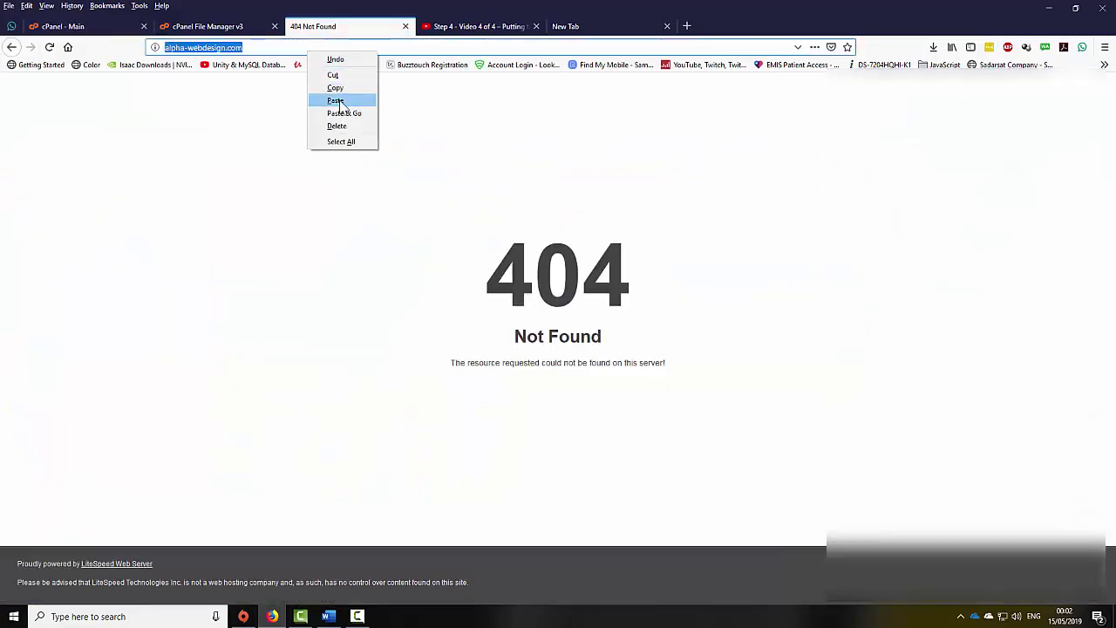
pyautogui.click(332, 100)
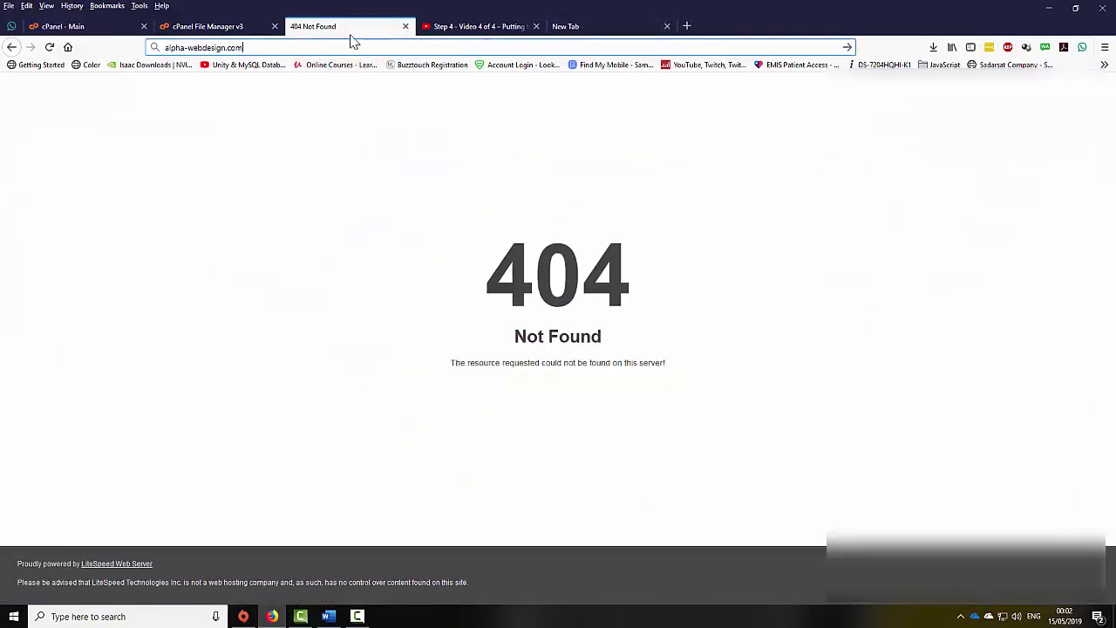
pyautogui.press('Return')
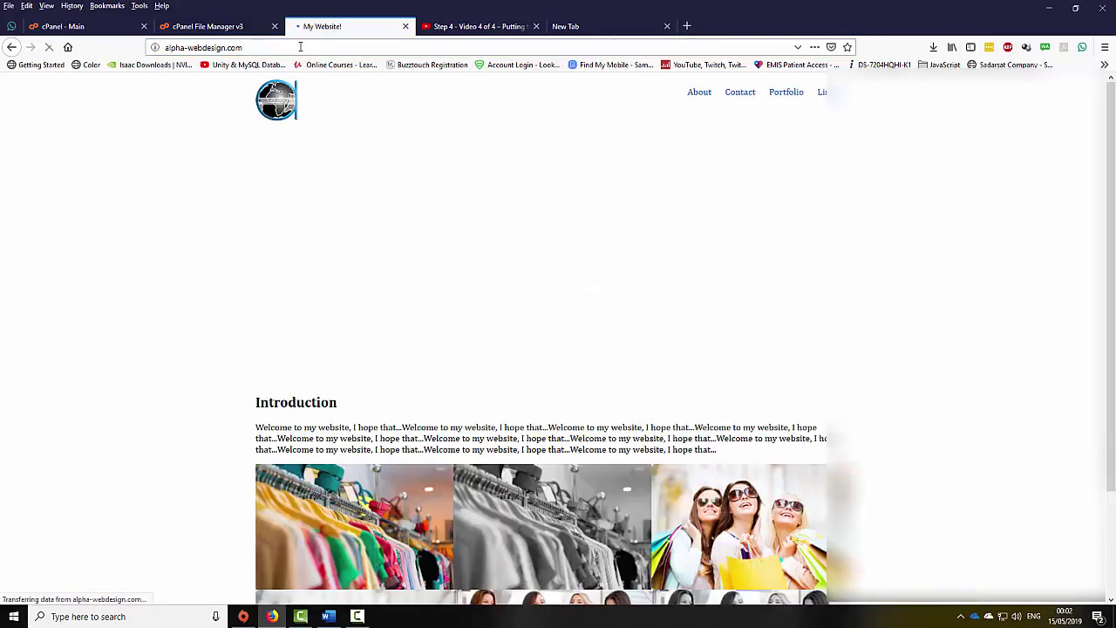
pyautogui.scroll(-3, 313, 185)
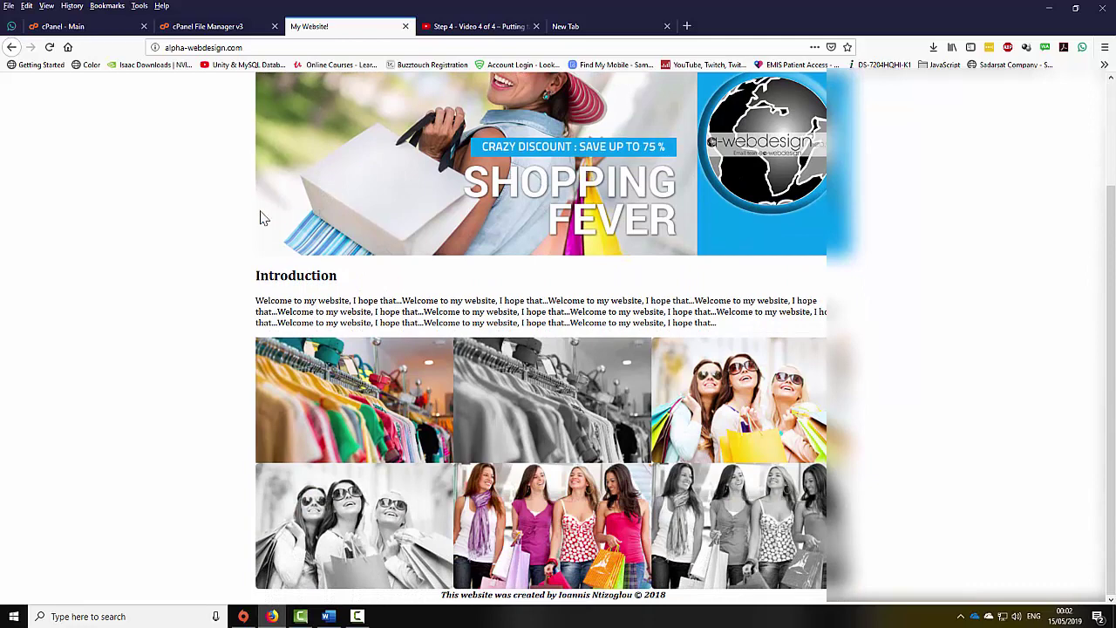
pyautogui.scroll(3, 262, 214)
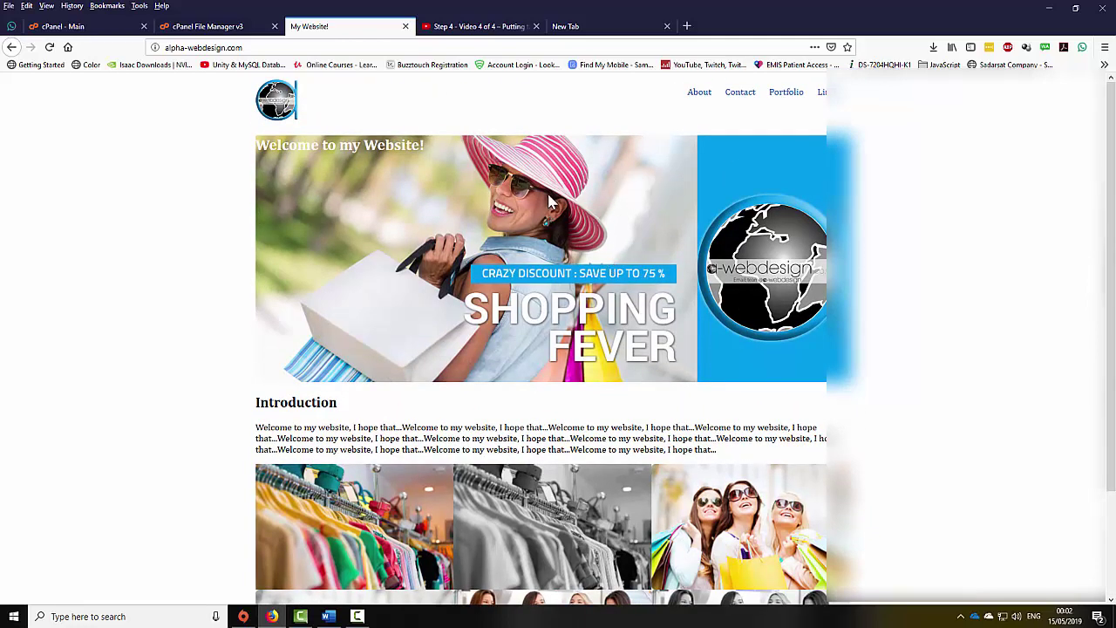
pyautogui.click(196, 26)
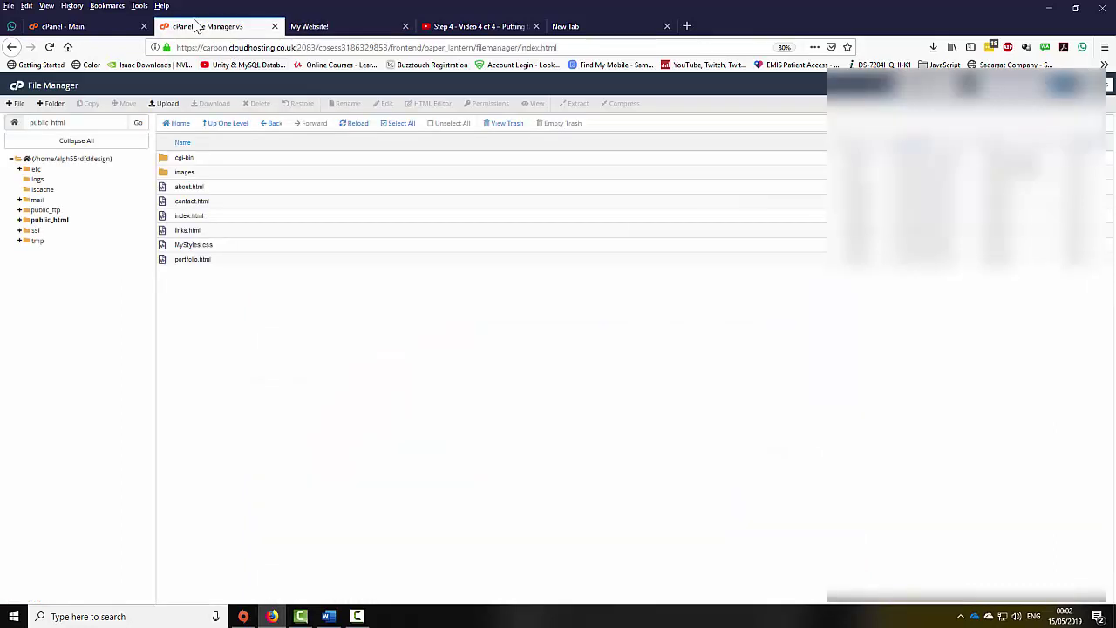
# - Open index.html in the File Manager code editor and review its menu markup
pyautogui.click(174, 219)
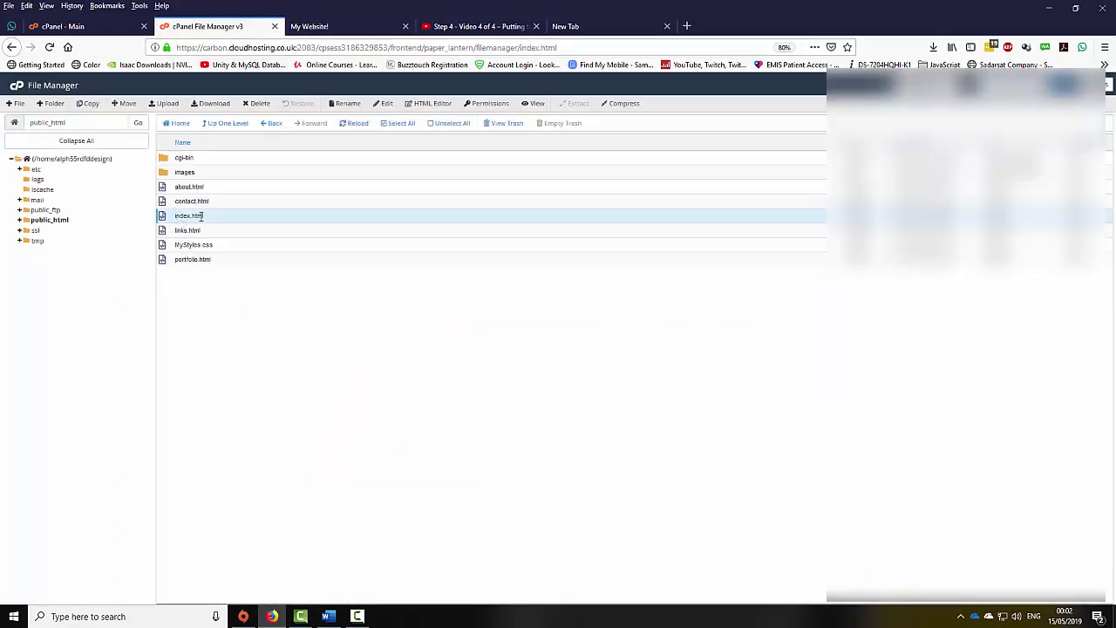
pyautogui.rightClick(182, 215)
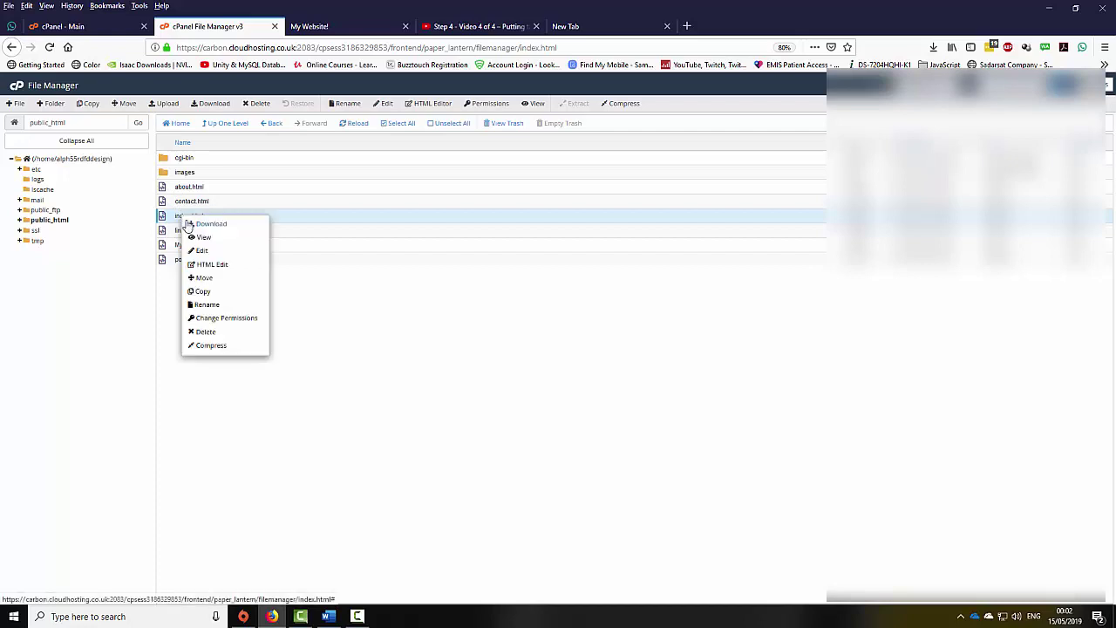
pyautogui.click(201, 252)
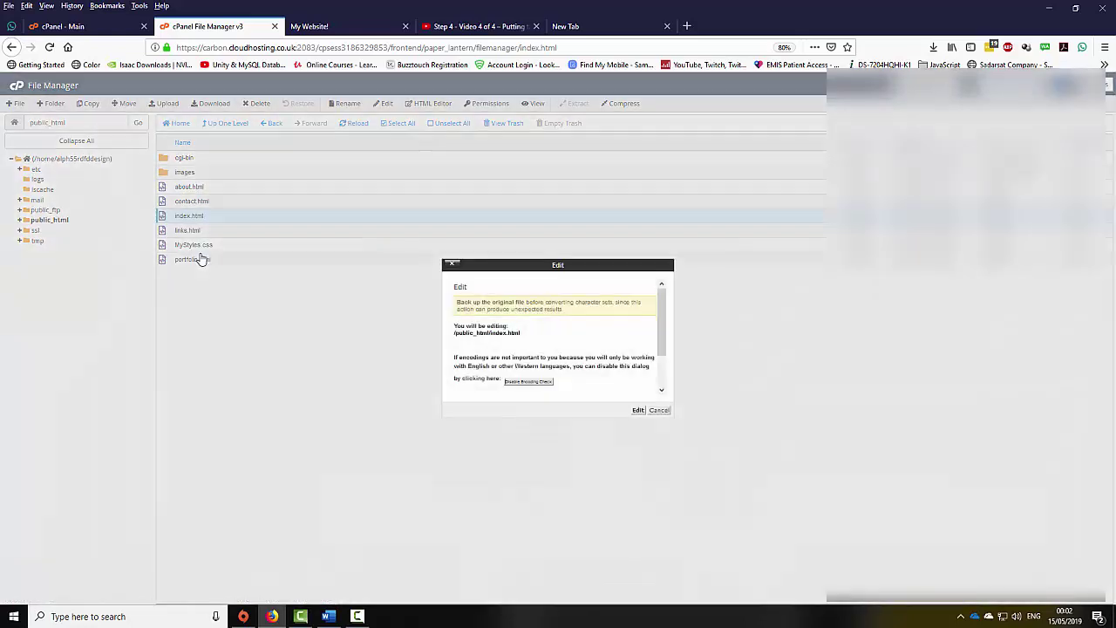
pyautogui.click(637, 410)
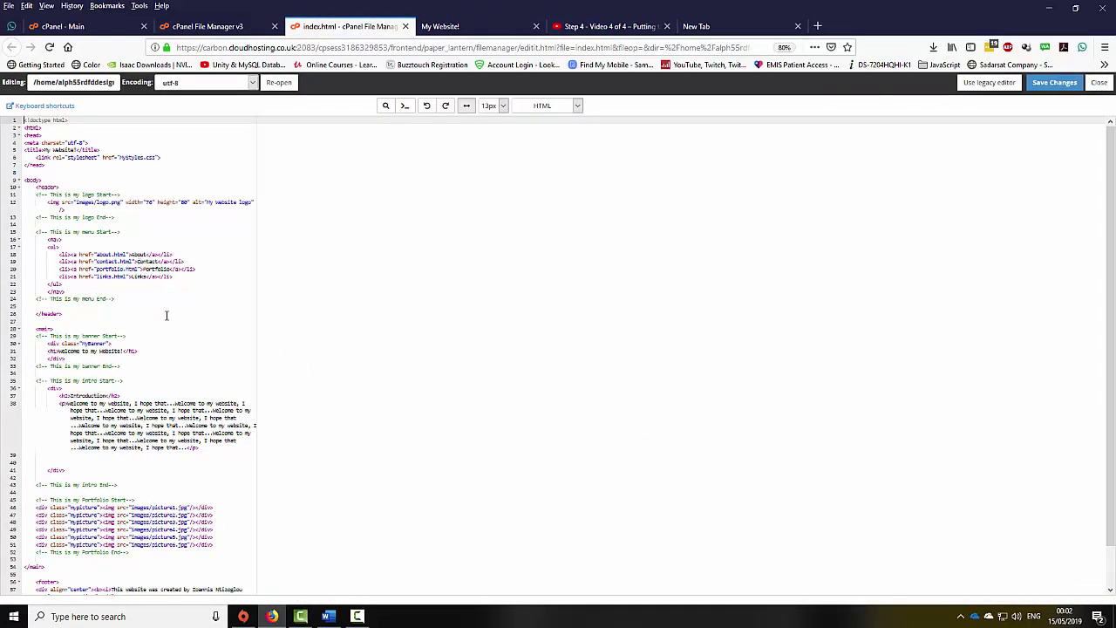
pyautogui.scroll(2, 214, 372)
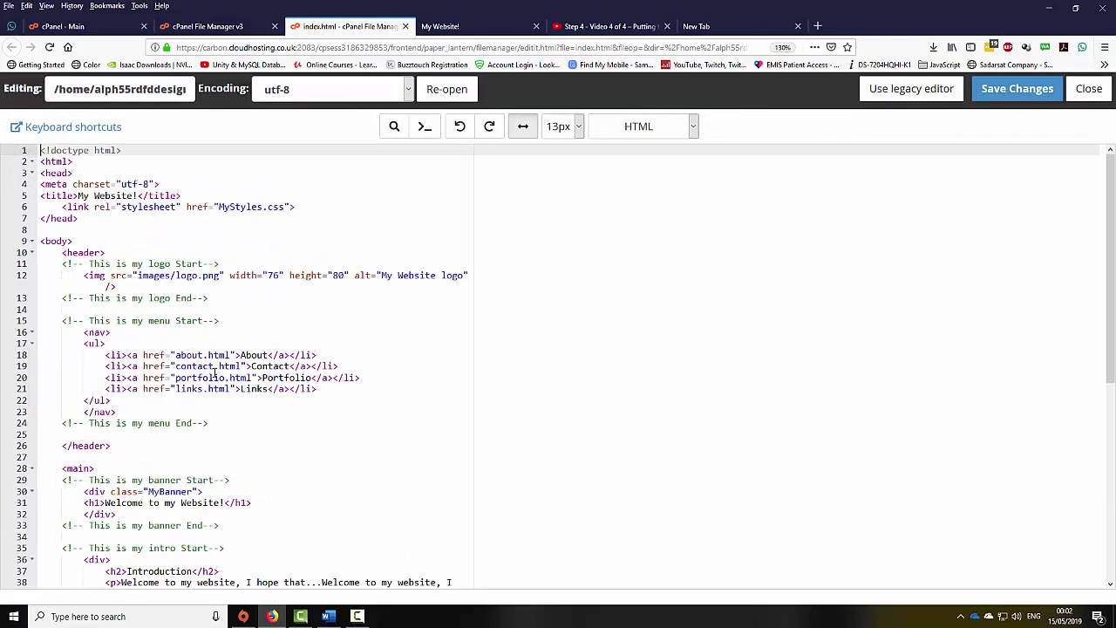
pyautogui.scroll(-2, 213, 372)
pyautogui.scroll(2, 215, 374)
pyautogui.scroll(1, 214, 374)
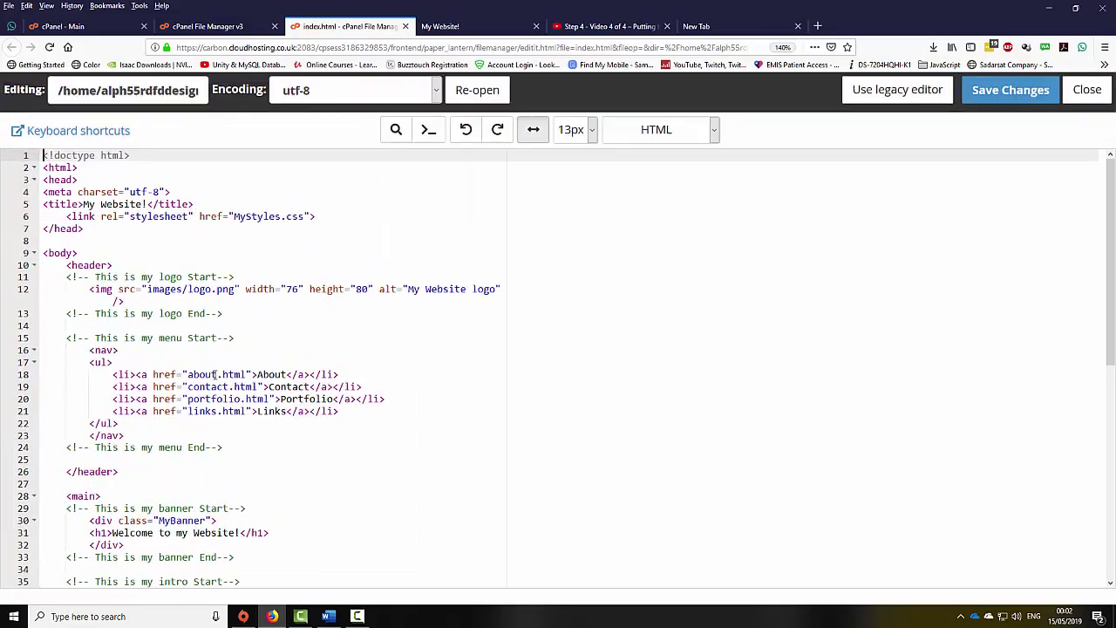
pyautogui.scroll(-2, 214, 374)
pyautogui.scroll(2, 214, 374)
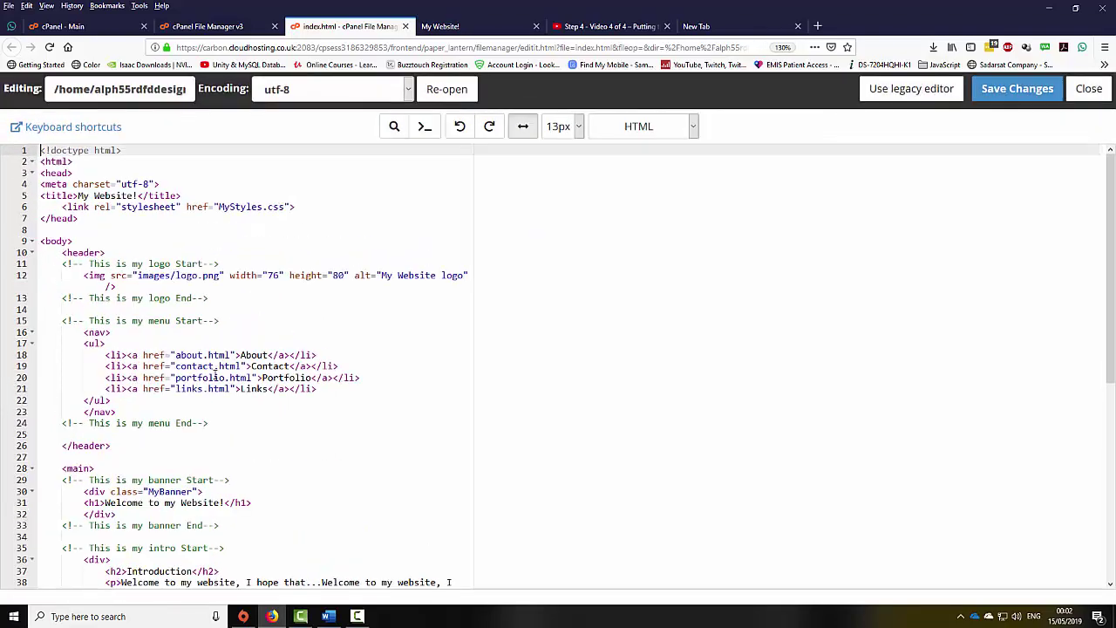
pyautogui.scroll(-1, 214, 374)
pyautogui.scroll(-1, 214, 373)
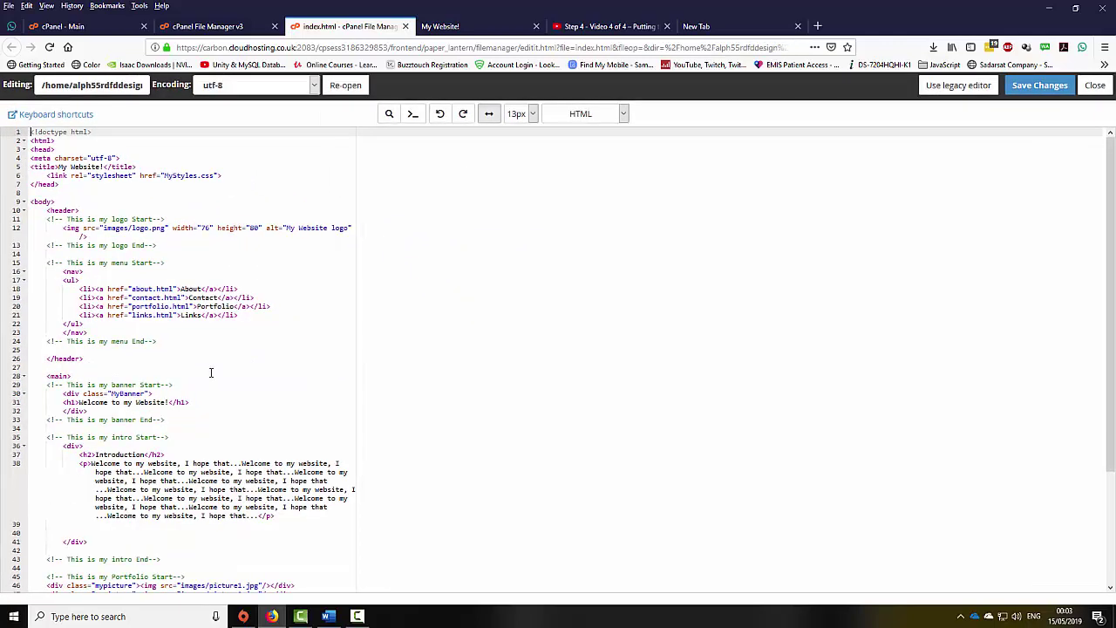
pyautogui.scroll(-1, 211, 372)
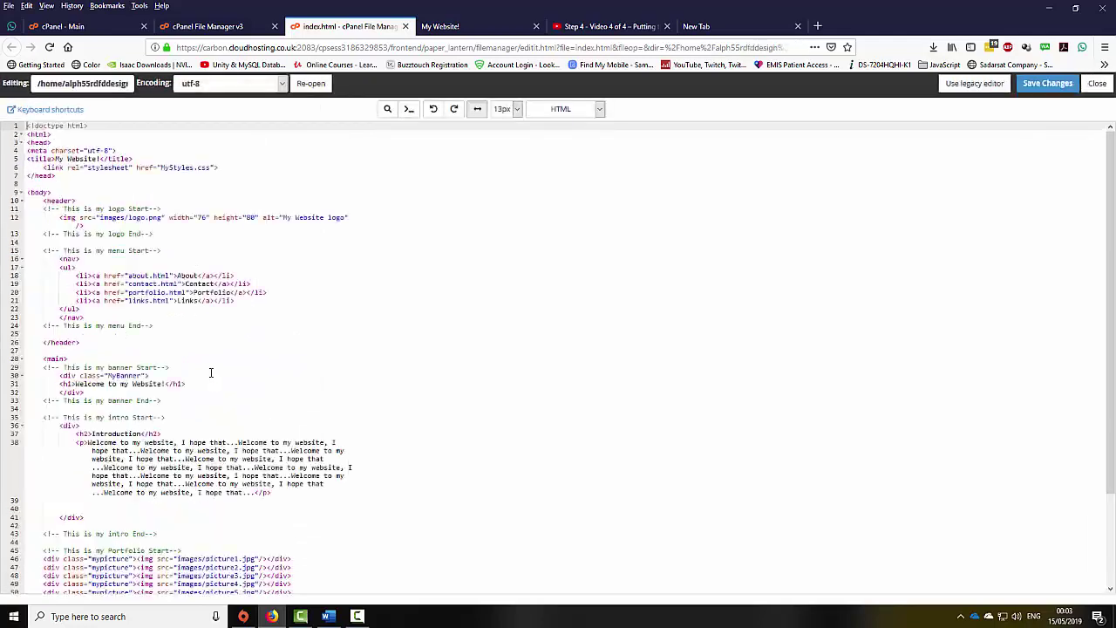
pyautogui.scroll(3, 210, 373)
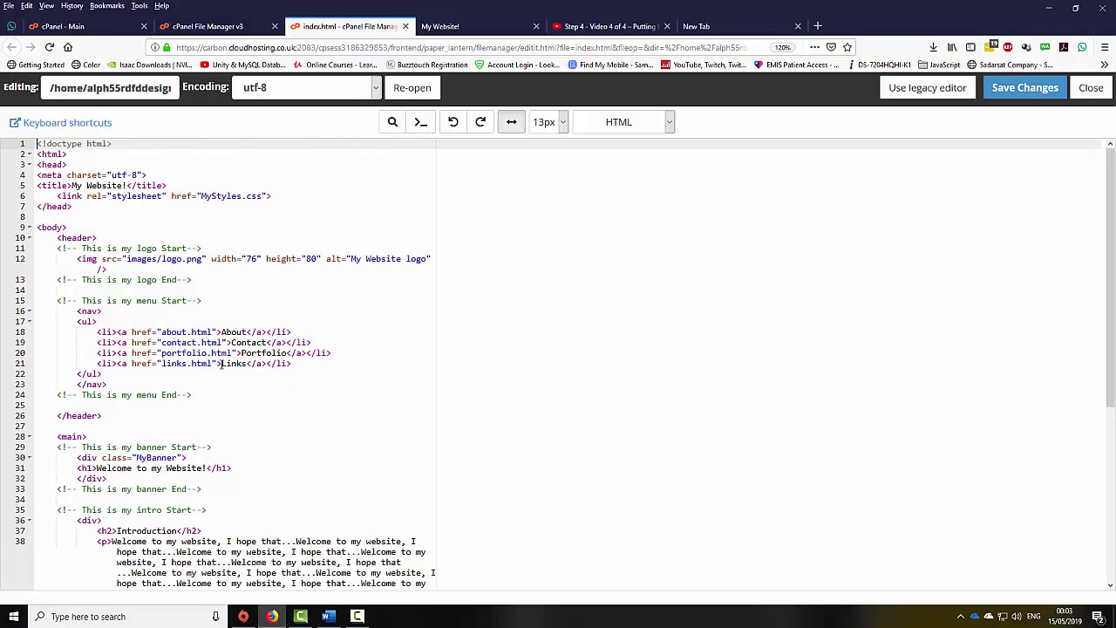
pyautogui.scroll(-4, 156, 265)
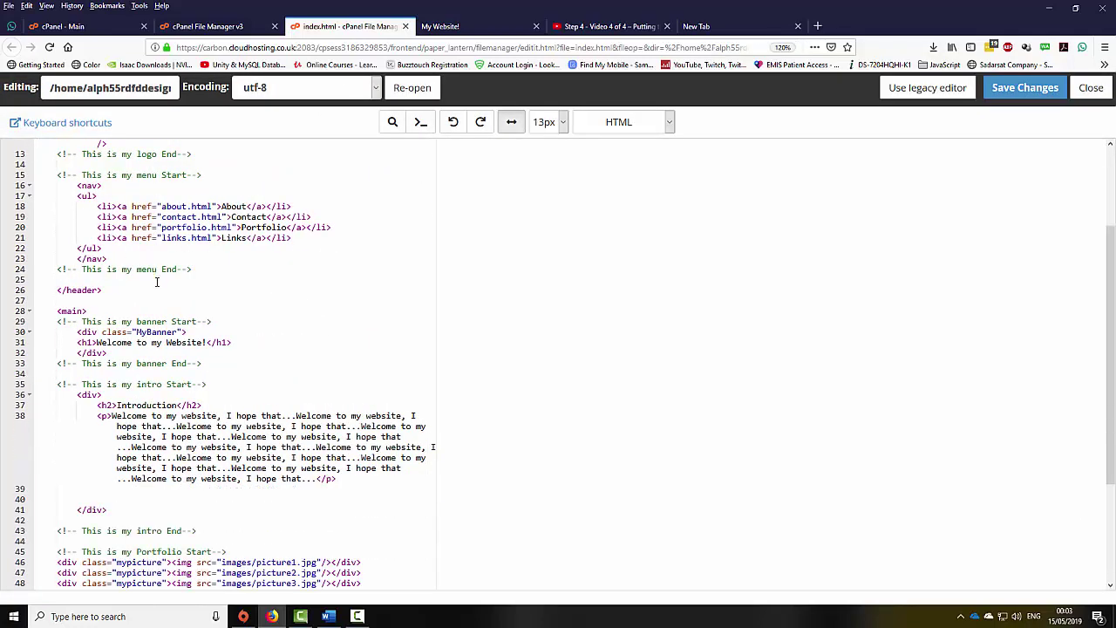
# - Duplicate the Links <li> menu line onto a new line 22
pyautogui.click(231, 207)
pyautogui.click(240, 226)
pyautogui.click(244, 237)
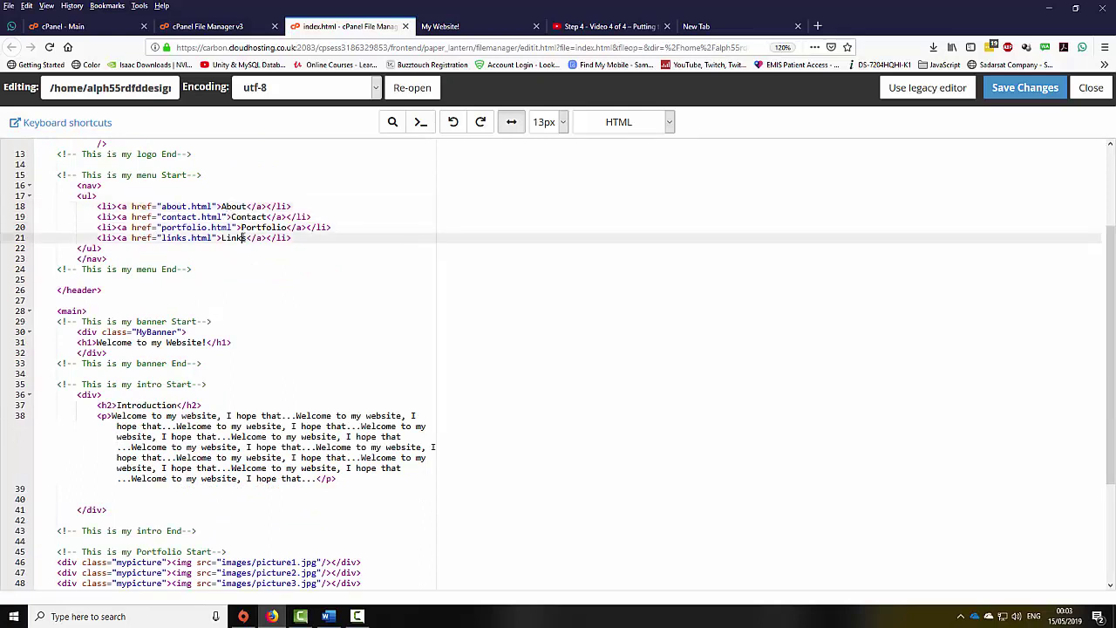
pyautogui.scroll(-1, 139, 293)
pyautogui.scroll(1, 152, 320)
pyautogui.moveTo(292, 237); pyautogui.dragTo(86, 245)
pyautogui.moveTo(100, 237); pyautogui.dragTo(84, 235)
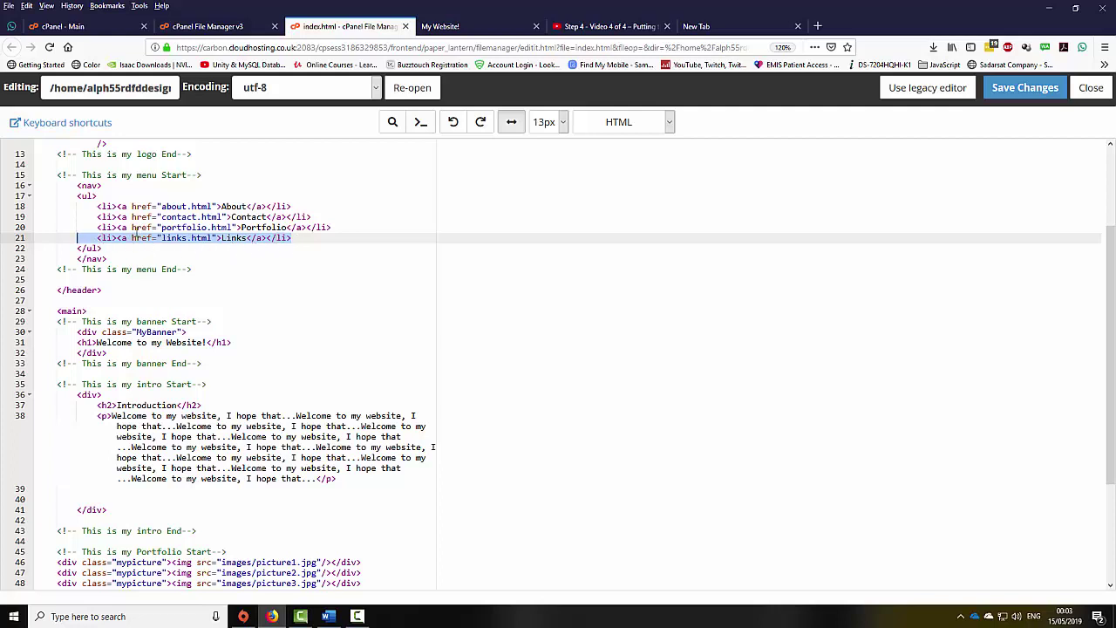
pyautogui.rightClick(150, 237)
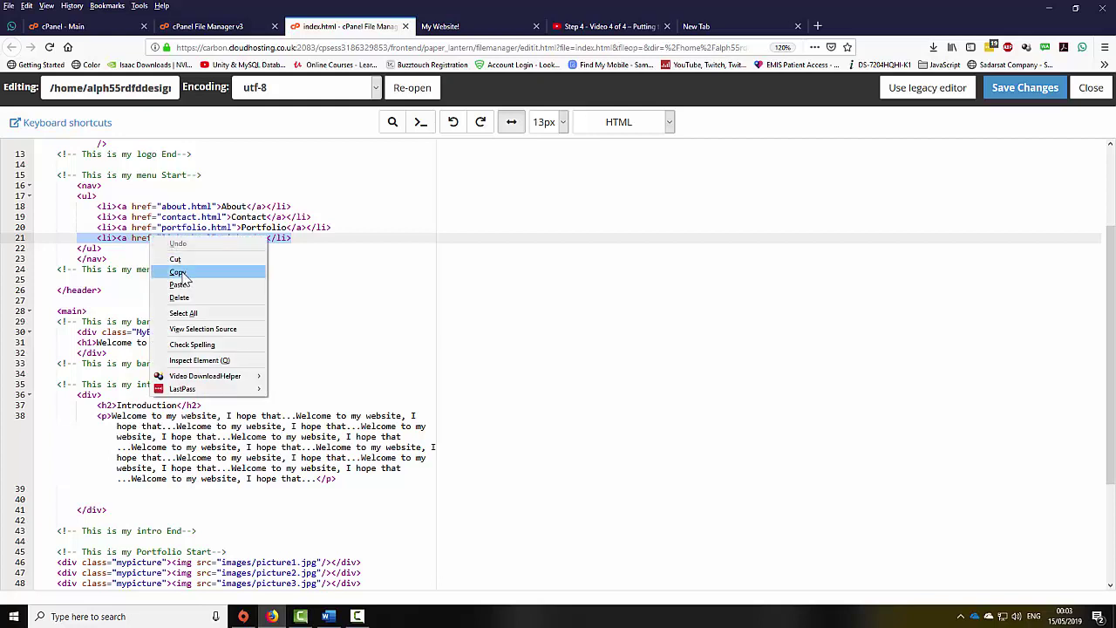
pyautogui.click(178, 272)
pyautogui.click(320, 237)
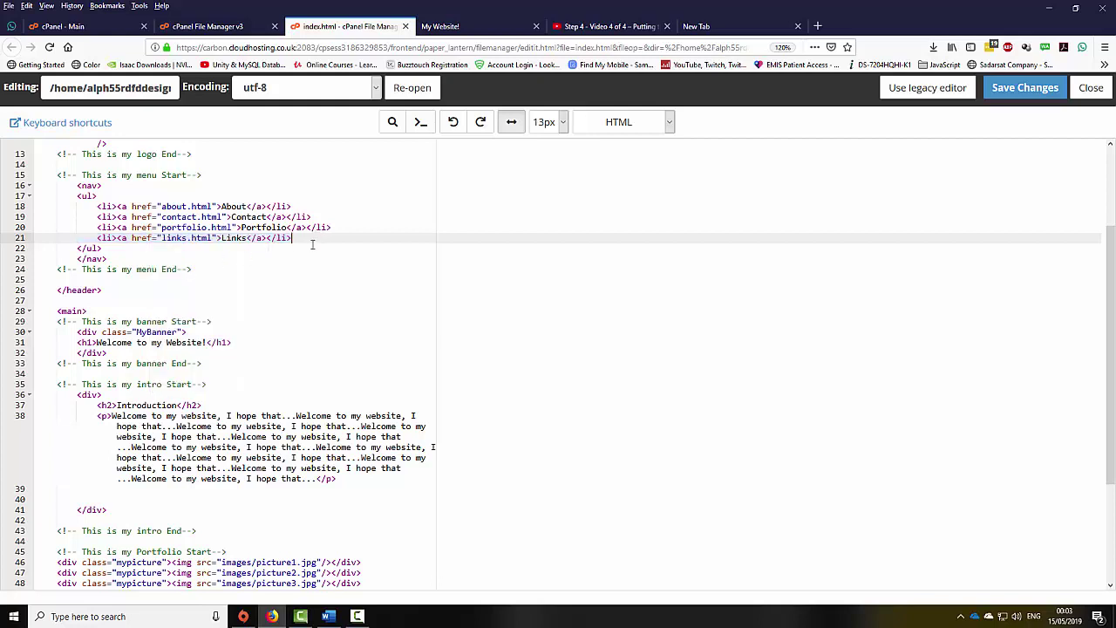
pyautogui.press('Return')
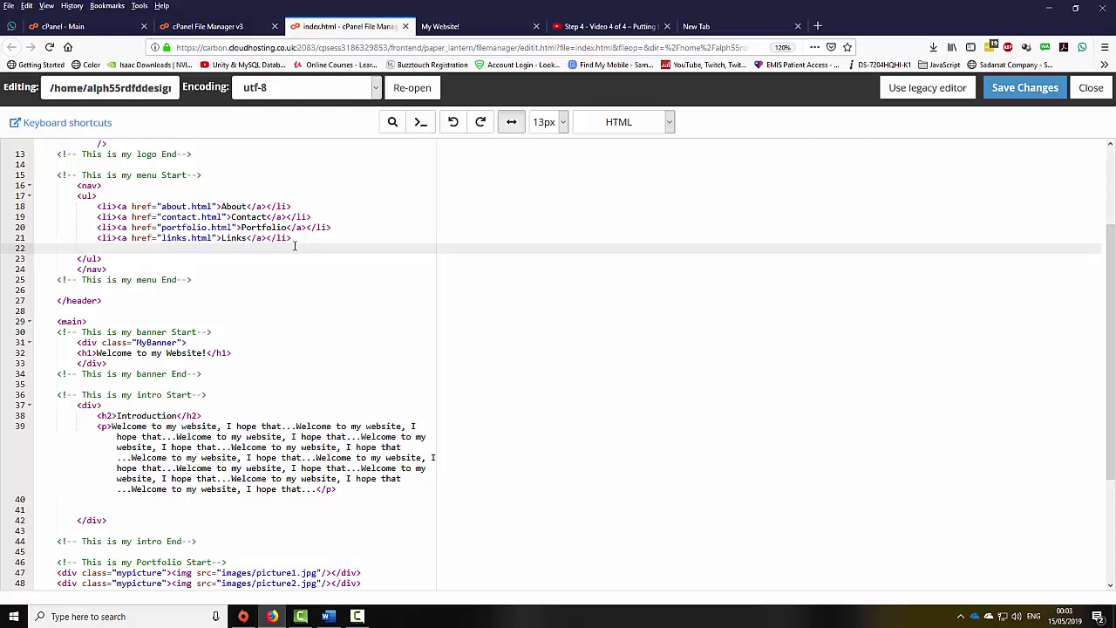
pyautogui.rightClick(255, 249)
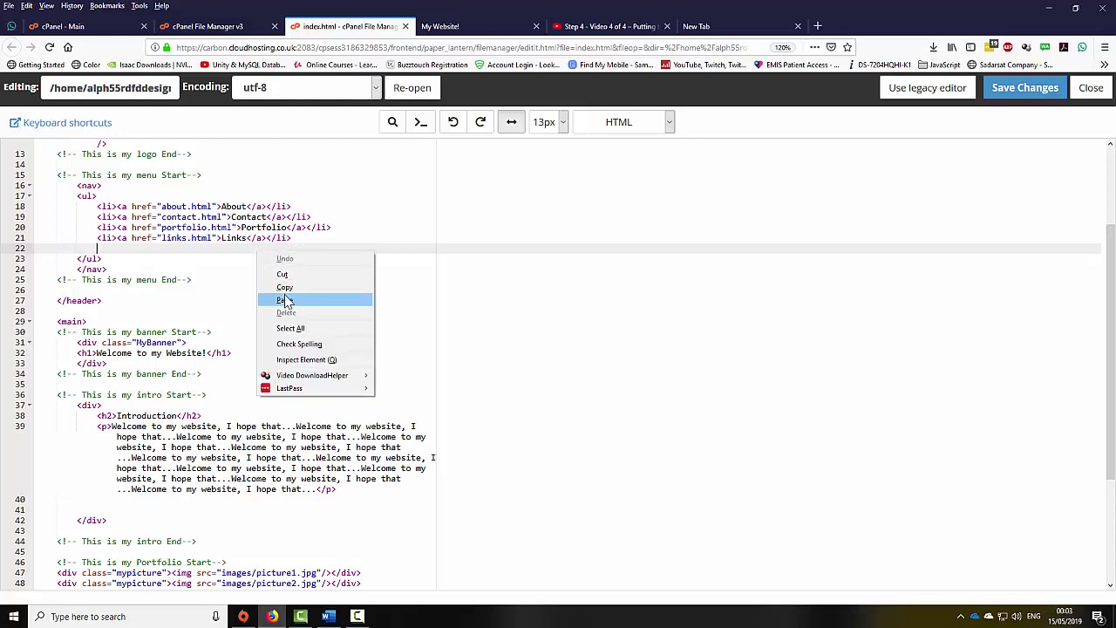
pyautogui.click(284, 293)
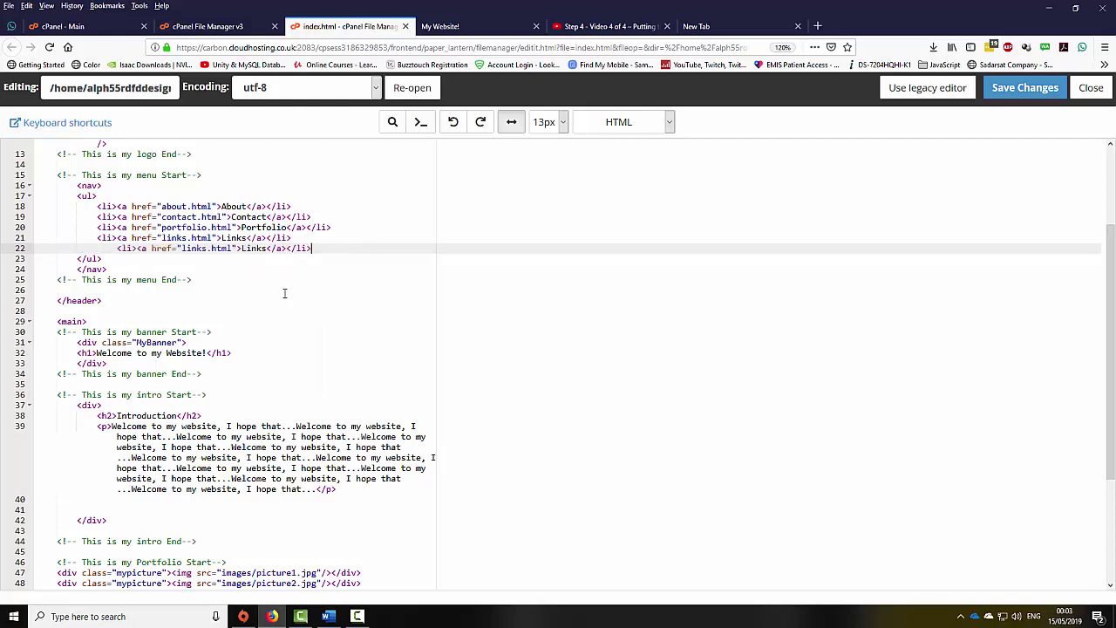
# - Change the copy's text to Portfolio and its link to portfolio.html, then save index.html
pyautogui.doubleClick(255, 249)
pyautogui.write('Portfolio')
pyautogui.doubleClick(199, 250)
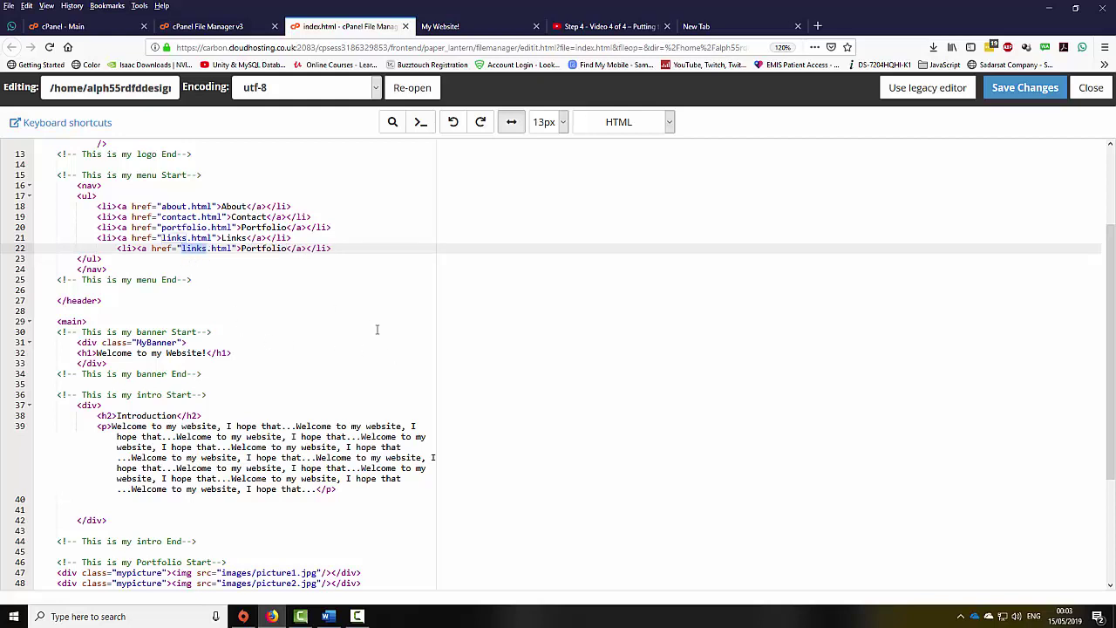
pyautogui.write('portfolio')
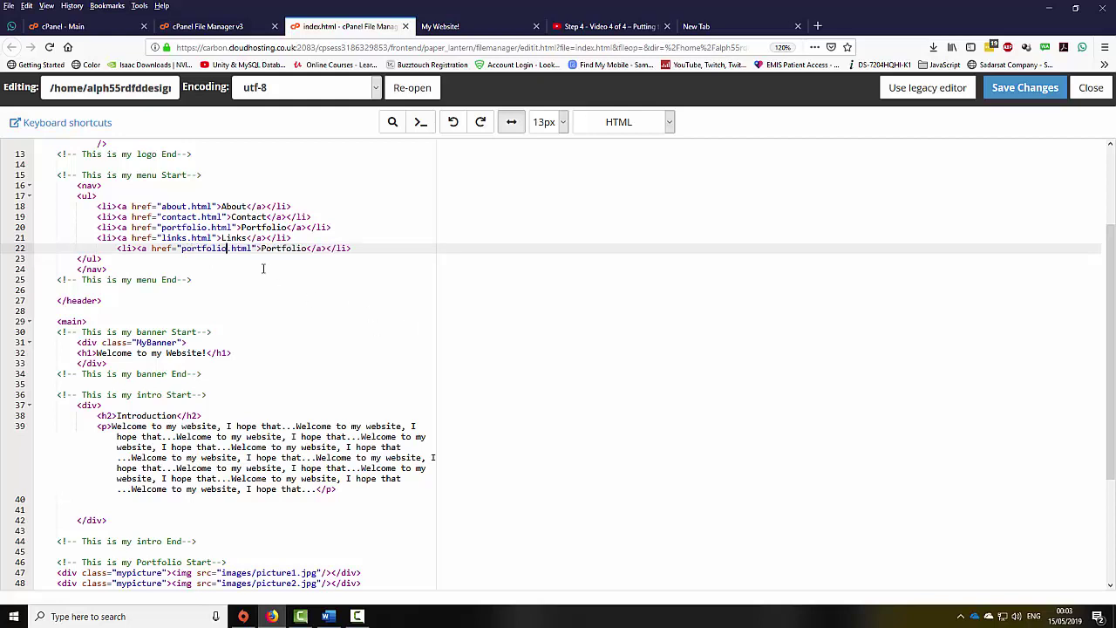
pyautogui.click(1017, 90)
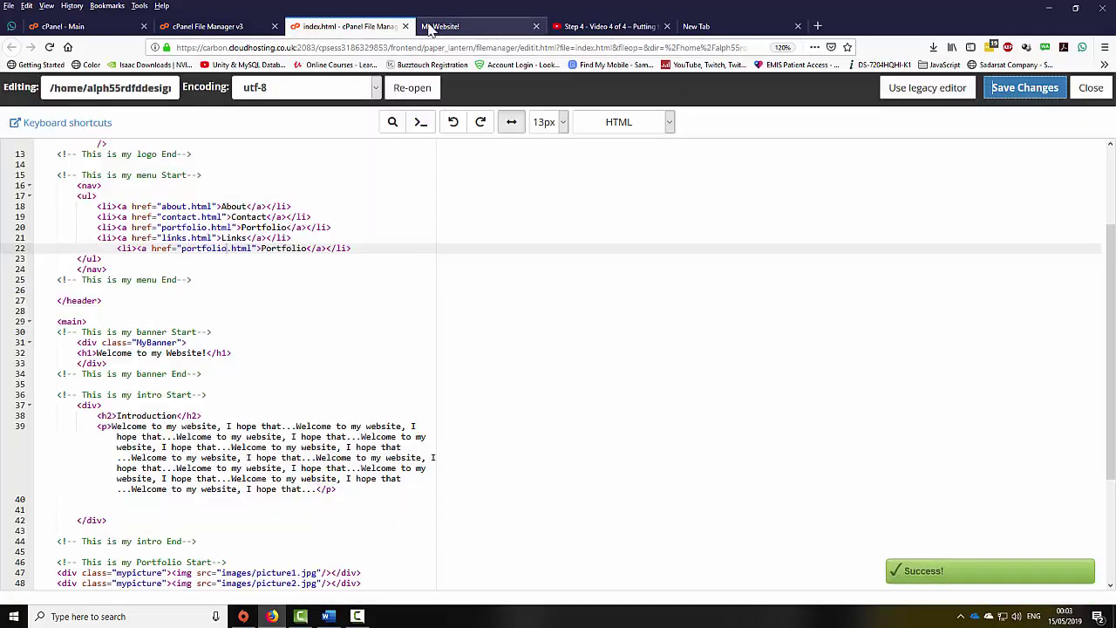
pyautogui.click(436, 27)
# - Reload the live site and follow the new Portfolio menu link to portfolio.html
pyautogui.click(50, 47)
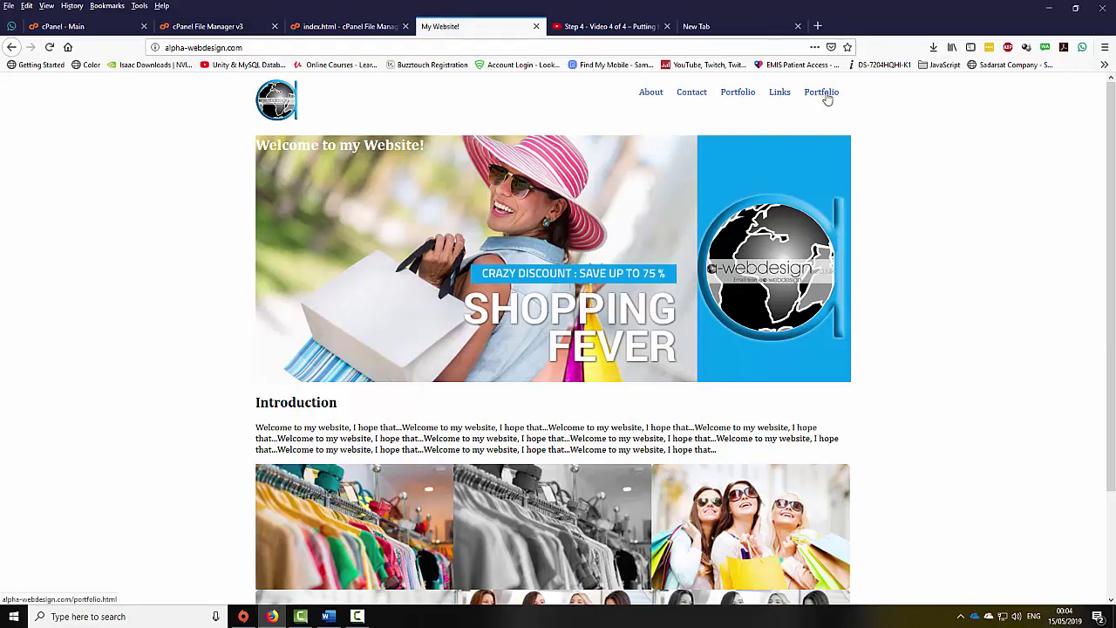
pyautogui.click(825, 97)
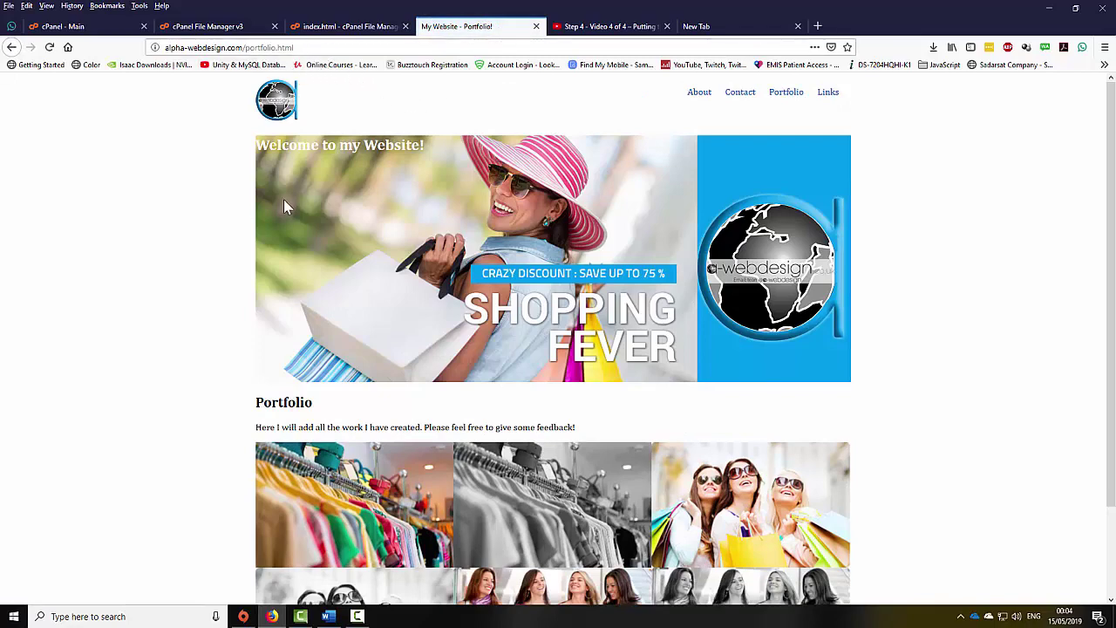
pyautogui.scroll(-1, 344, 287)
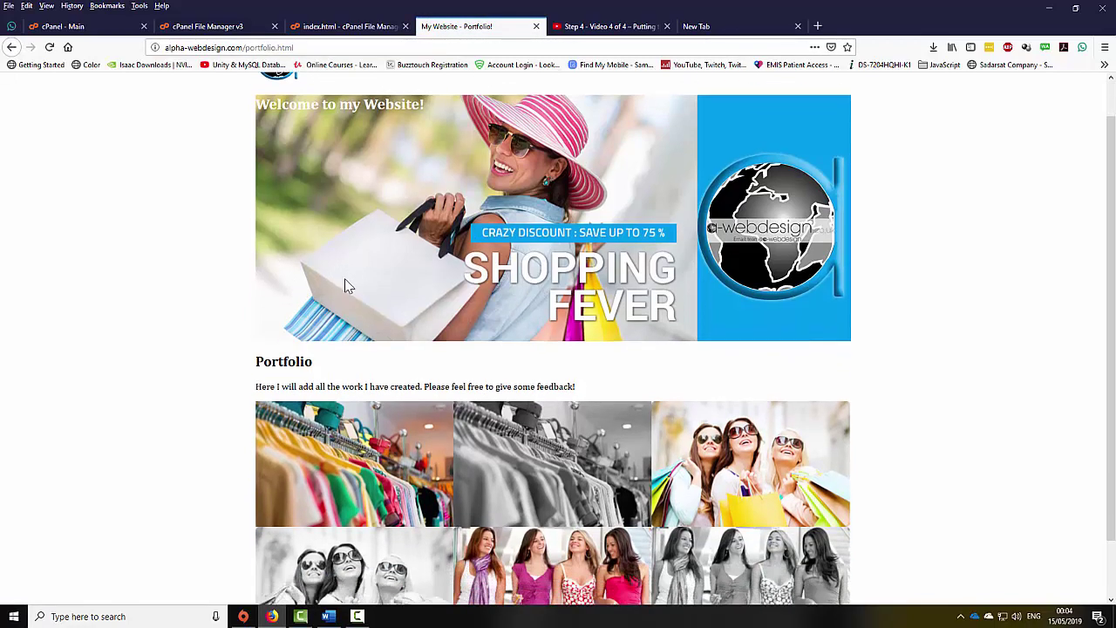
pyautogui.scroll(1, 465, 264)
pyautogui.scroll(1, 465, 264)
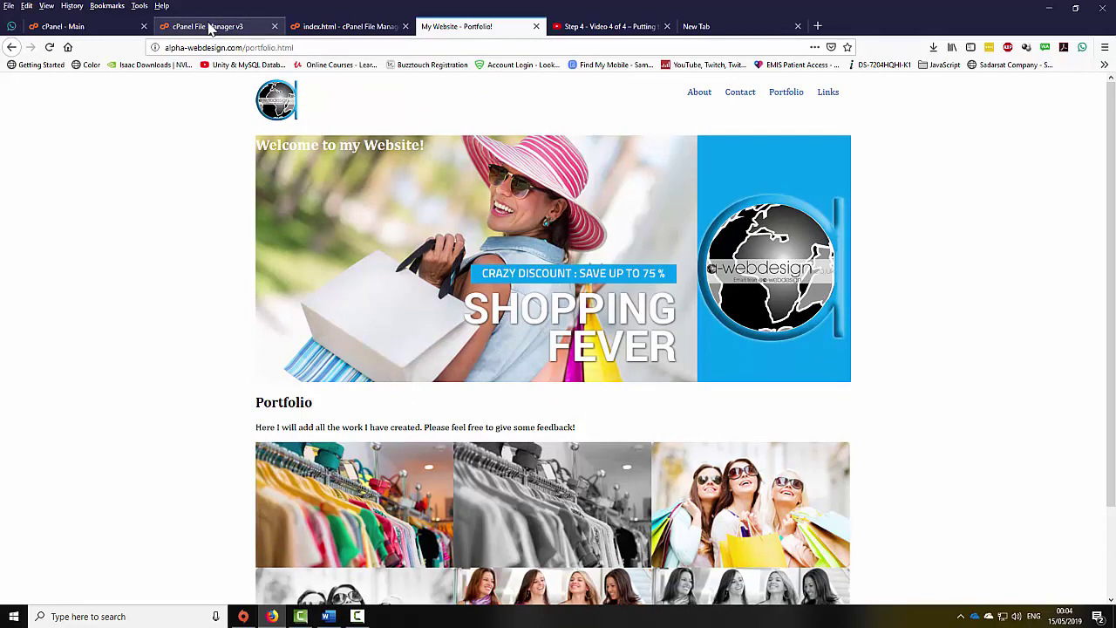
# - Return to the public_html file list and cancel an accidental copy of portfolio.html
pyautogui.click(324, 26)
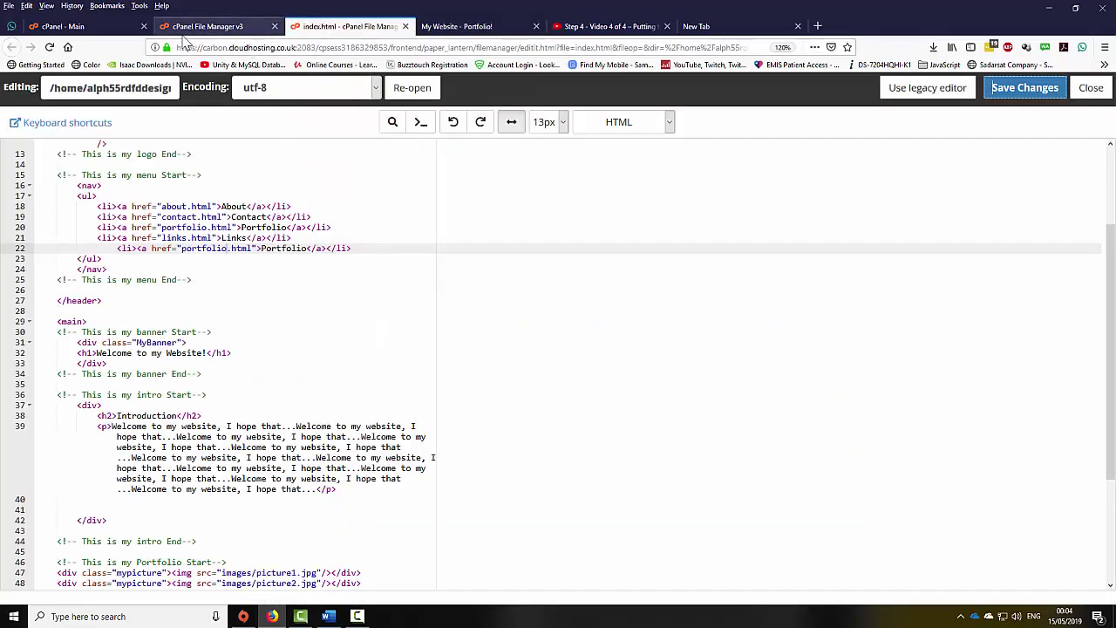
pyautogui.click(189, 26)
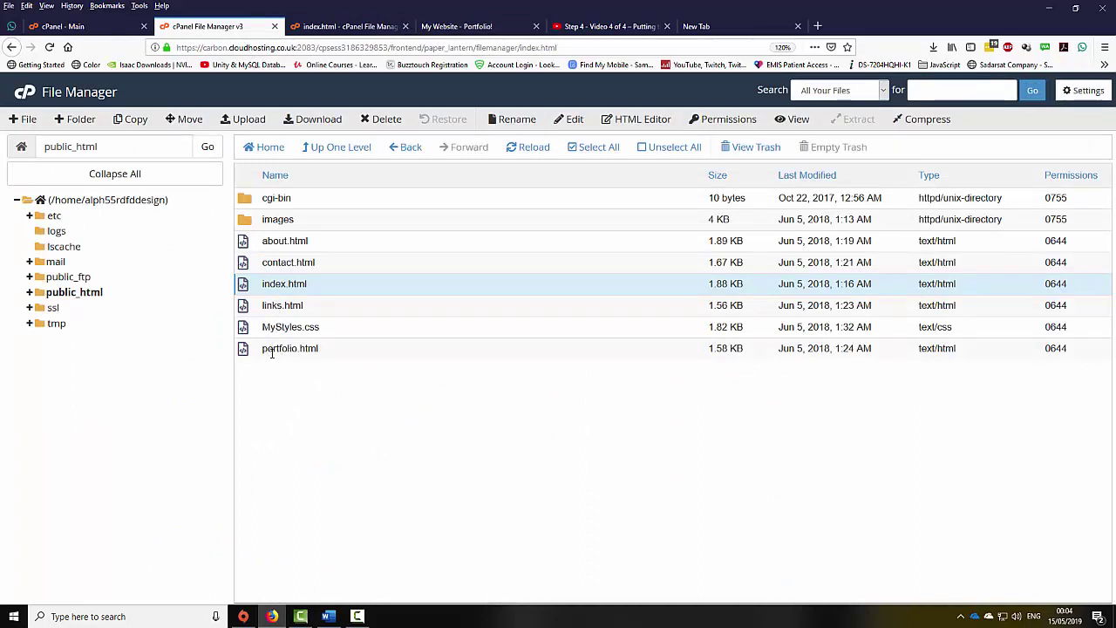
pyautogui.click(271, 351)
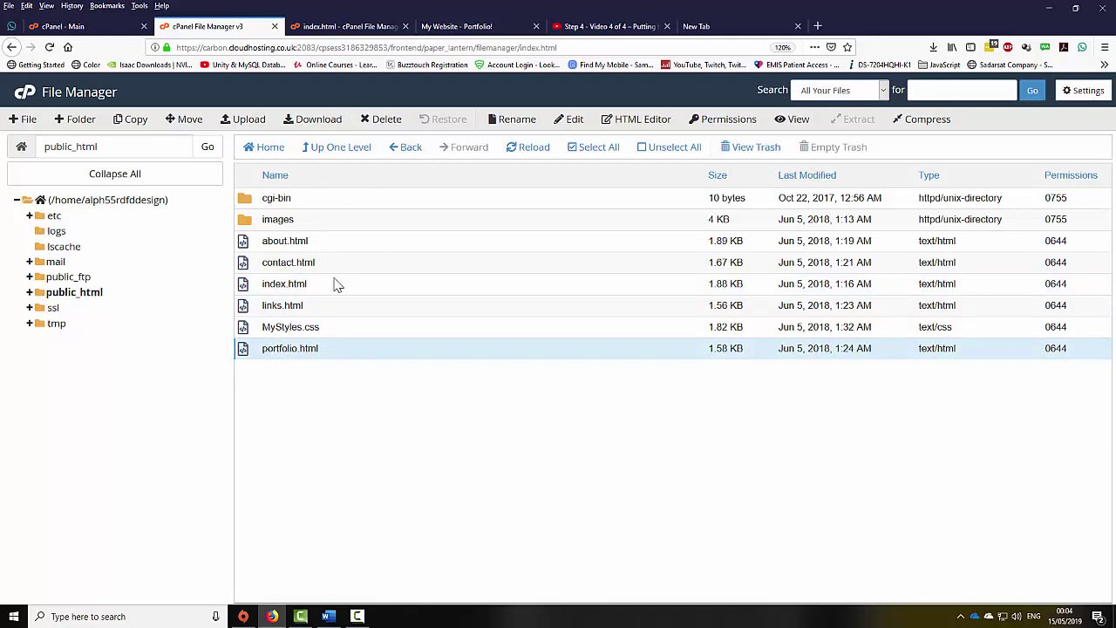
pyautogui.rightClick(264, 350)
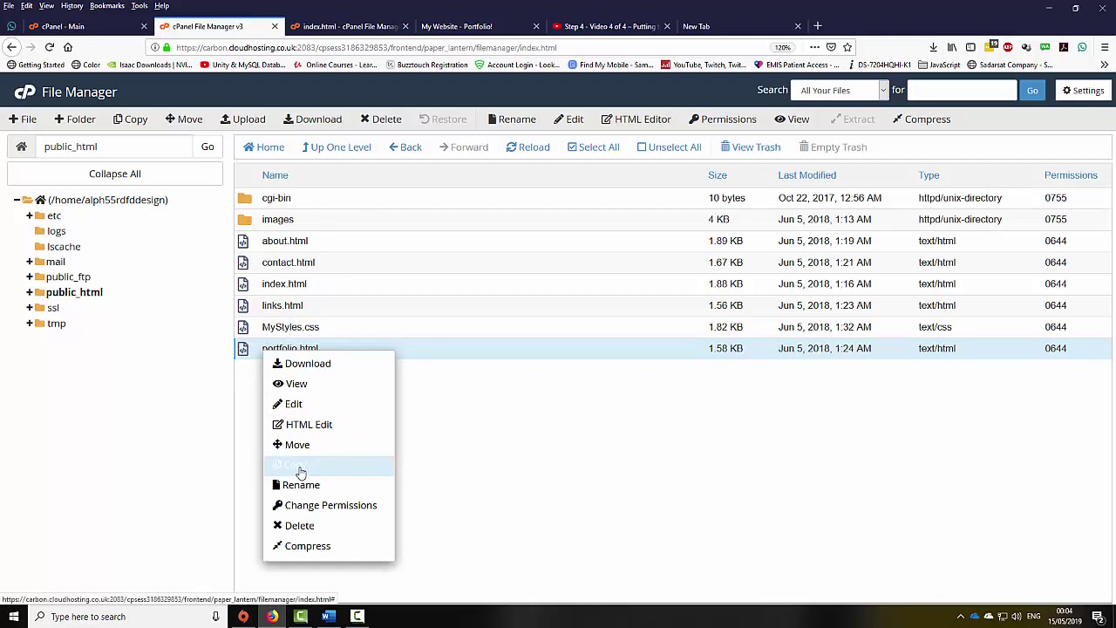
pyautogui.click(300, 467)
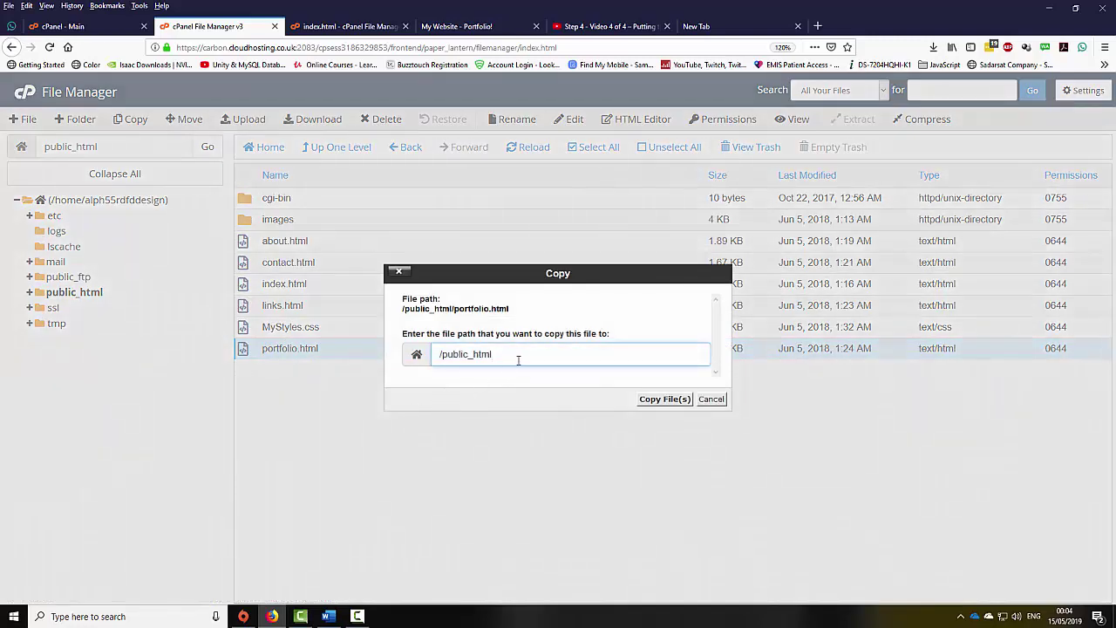
pyautogui.click(715, 399)
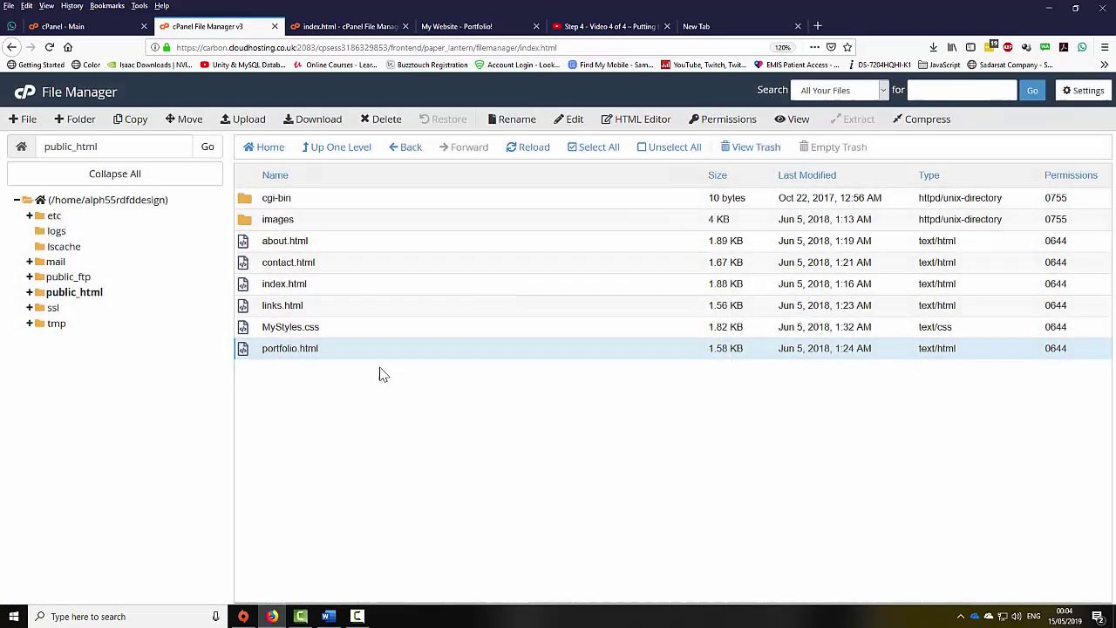
# - Open portfolio.html in the code editor, getting past the encoding check dialog
pyautogui.click(282, 350)
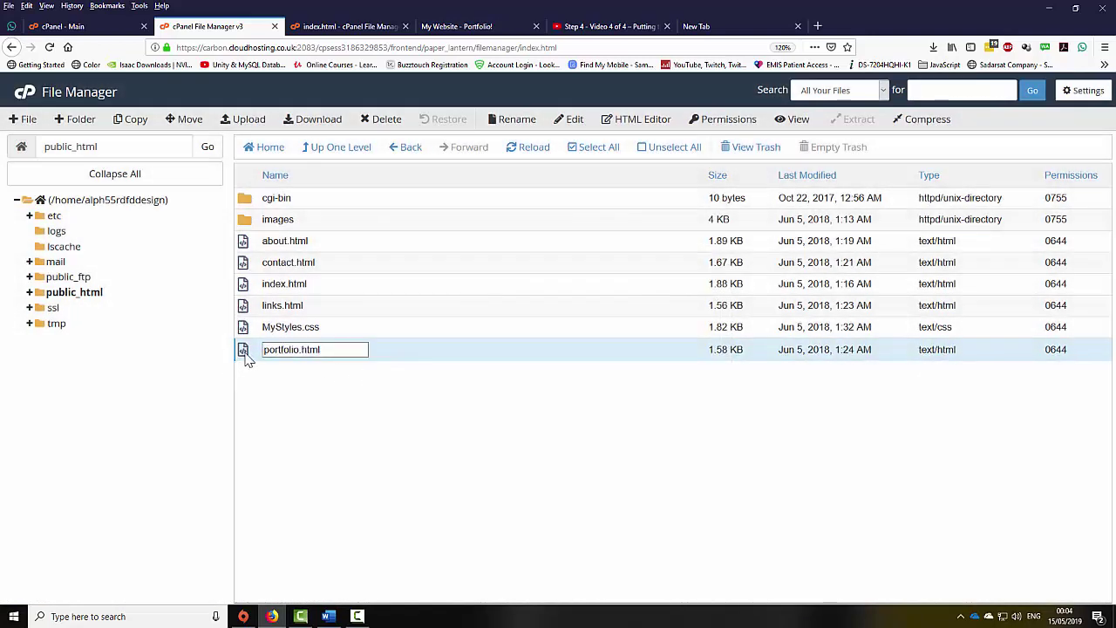
pyautogui.rightClick(246, 359)
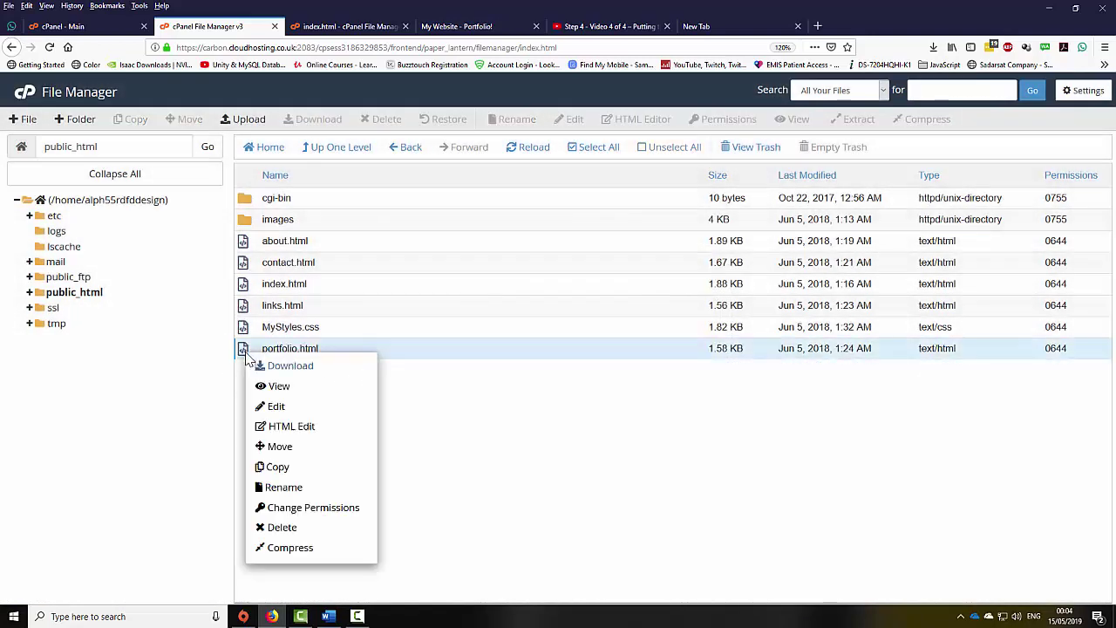
pyautogui.click(284, 410)
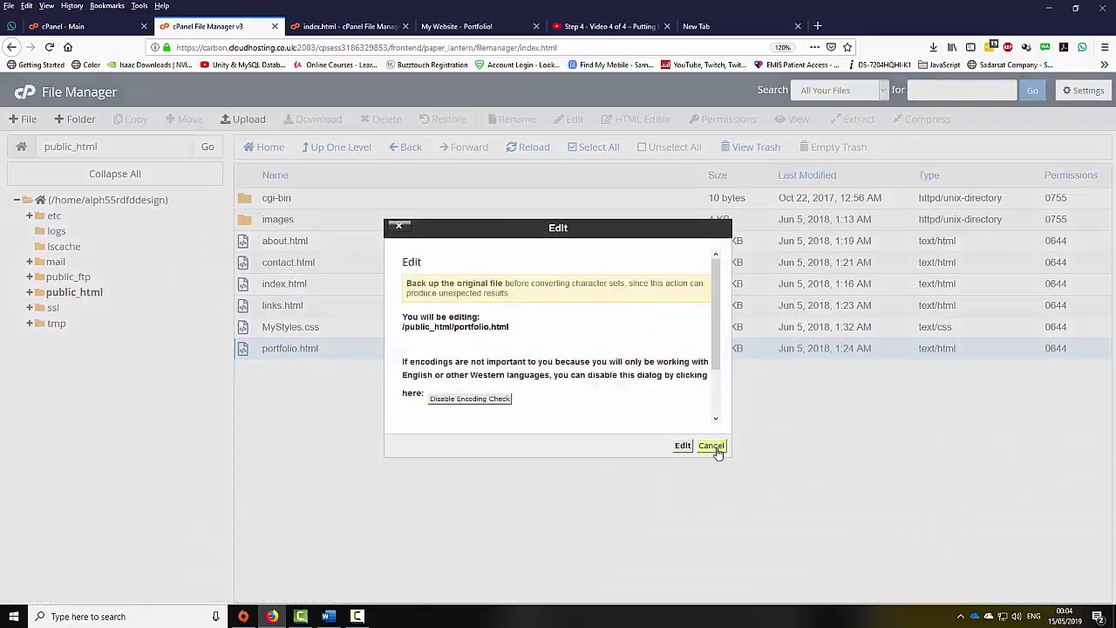
pyautogui.click(717, 452)
pyautogui.rightClick(285, 361)
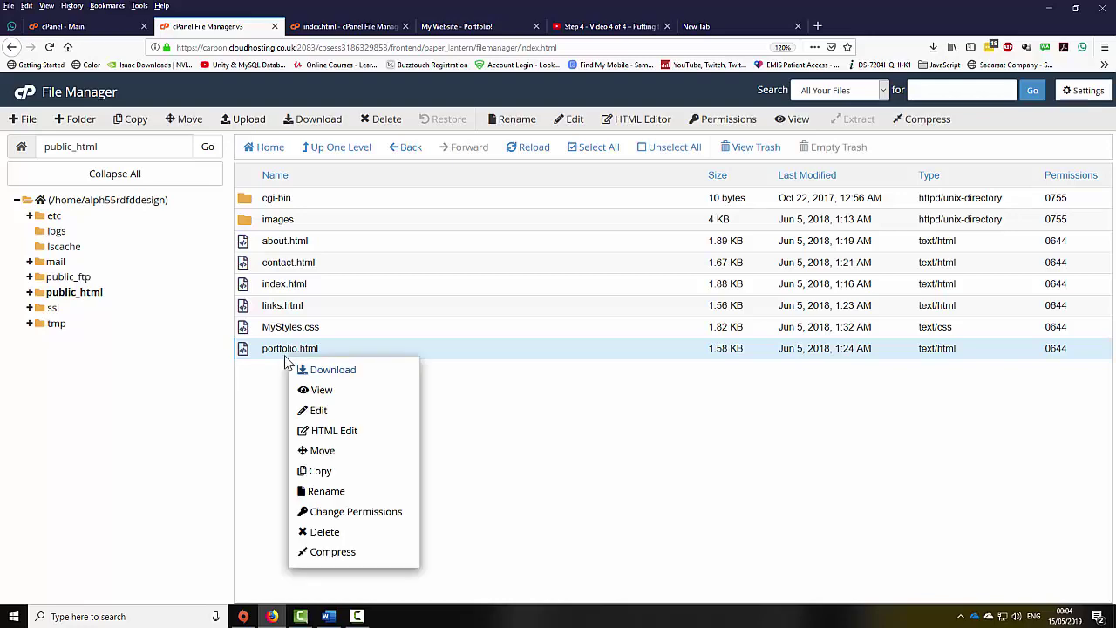
pyautogui.click(312, 411)
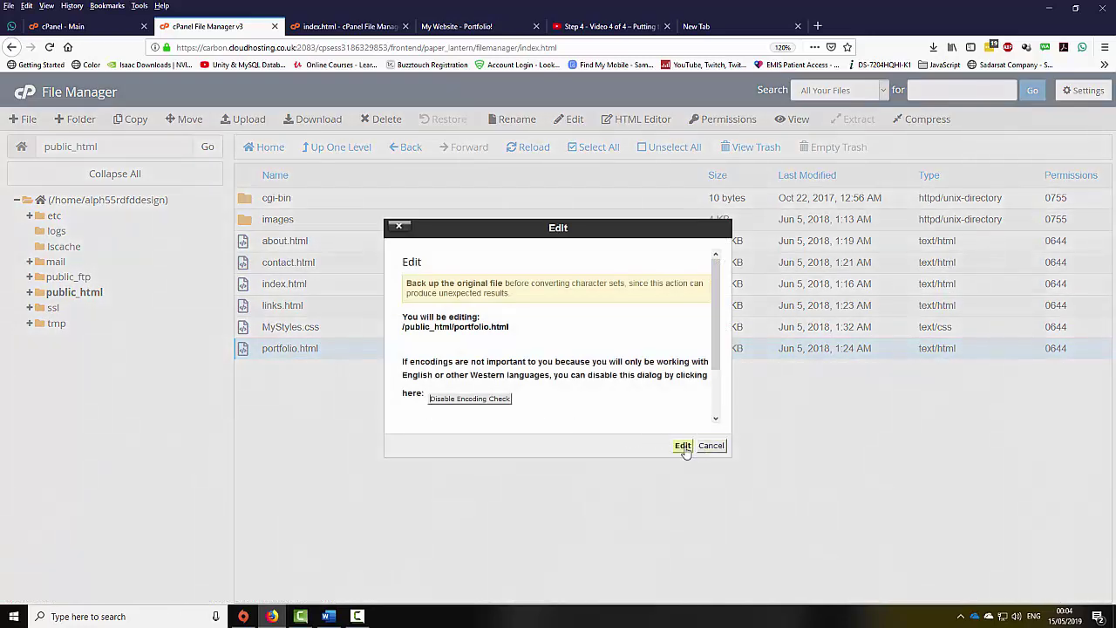
pyautogui.click(683, 445)
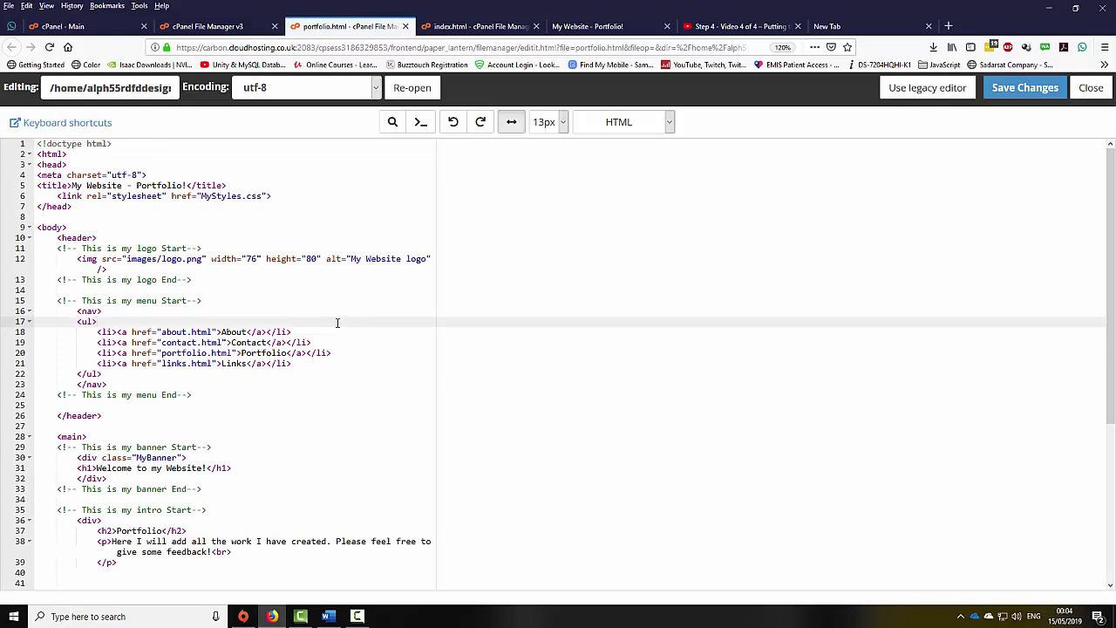
# - Copy all of portfolio.html's code and close its editor
pyautogui.hotkey('ctrl', 'a')
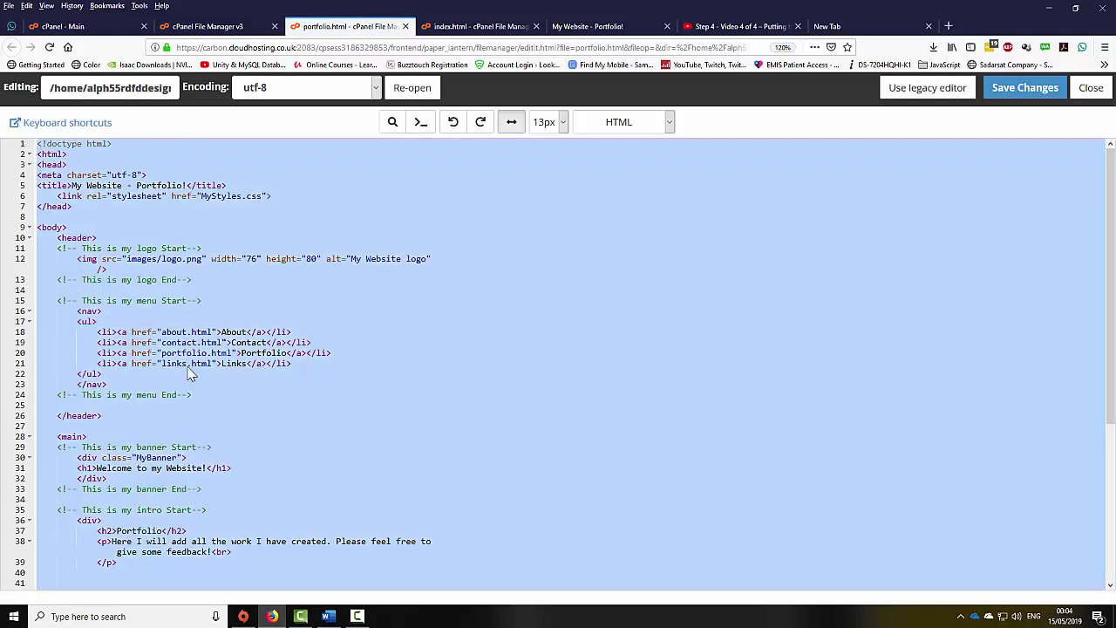
pyautogui.rightClick(190, 357)
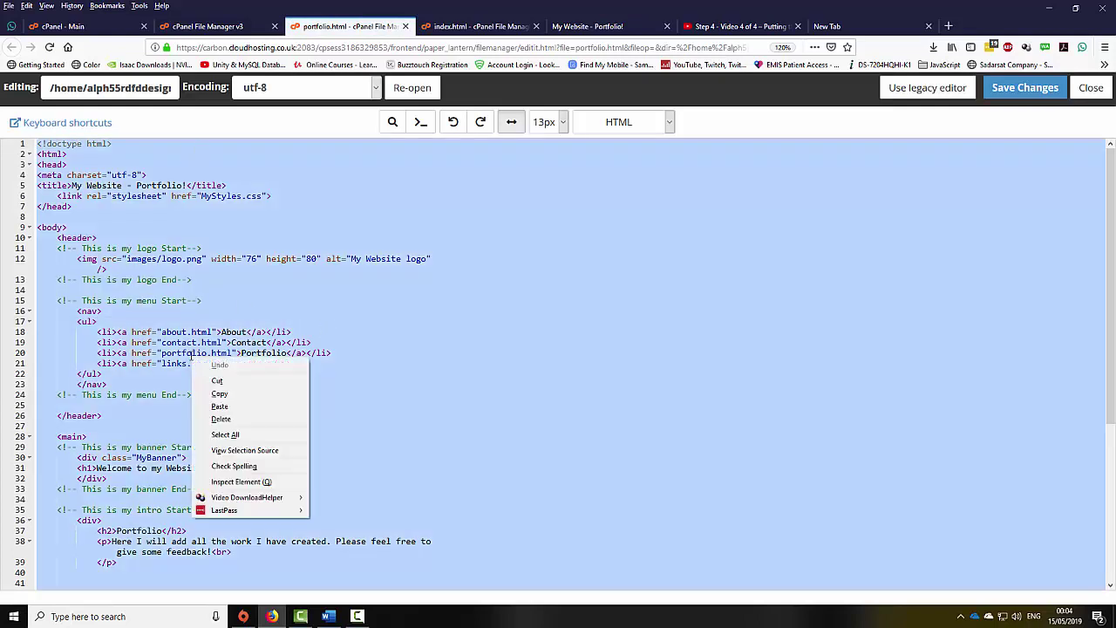
pyautogui.click(223, 393)
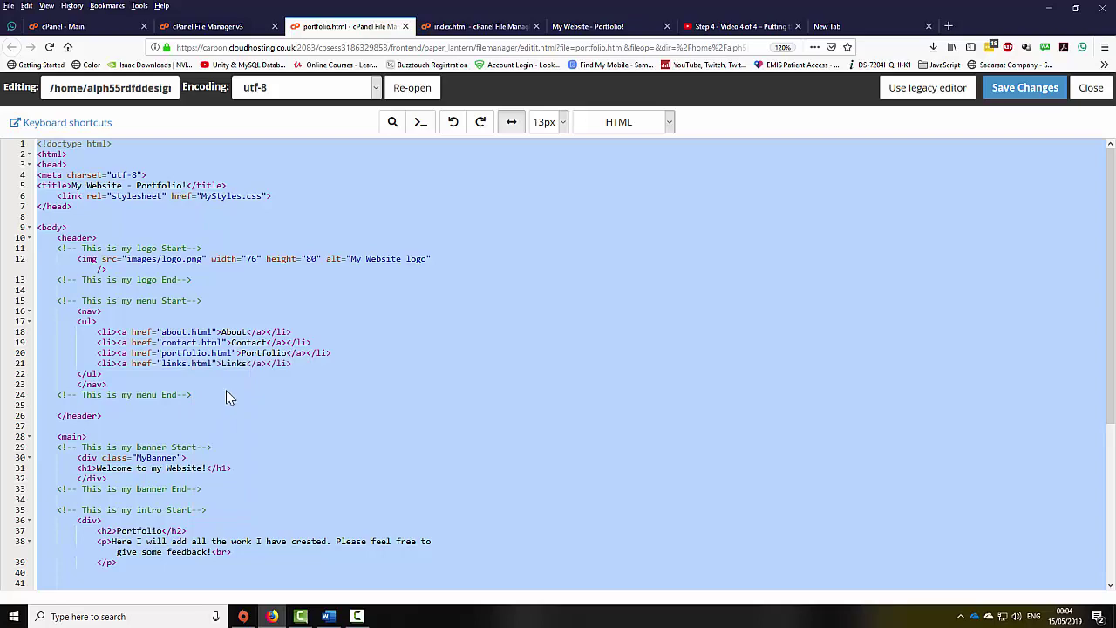
pyautogui.click(405, 26)
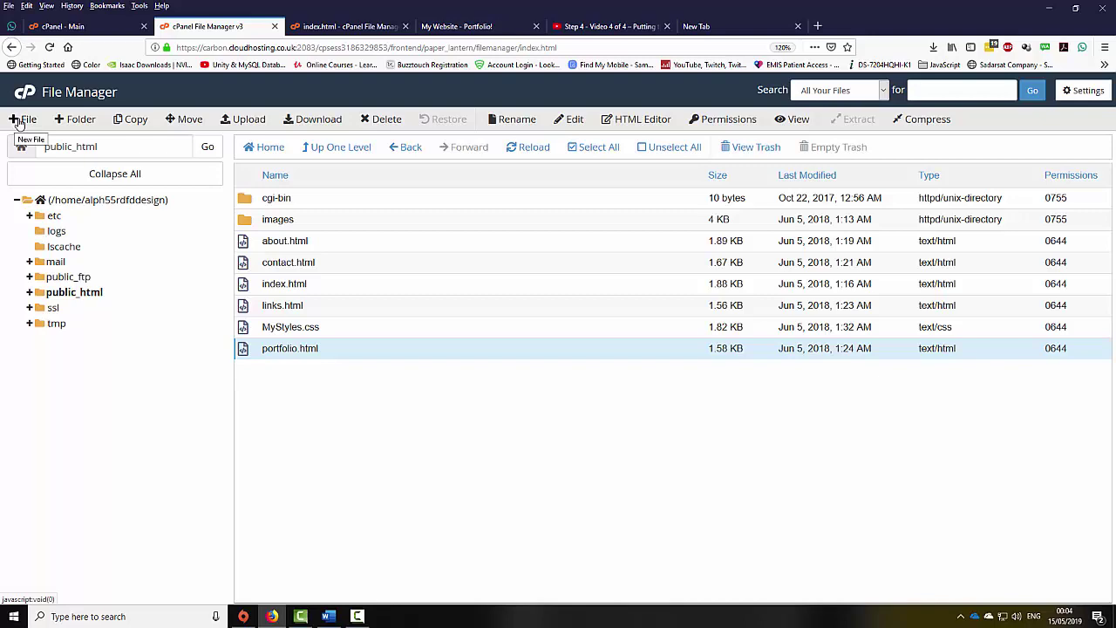
# - Create a new file test.html in public_html and open it in the code editor
pyautogui.click(19, 123)
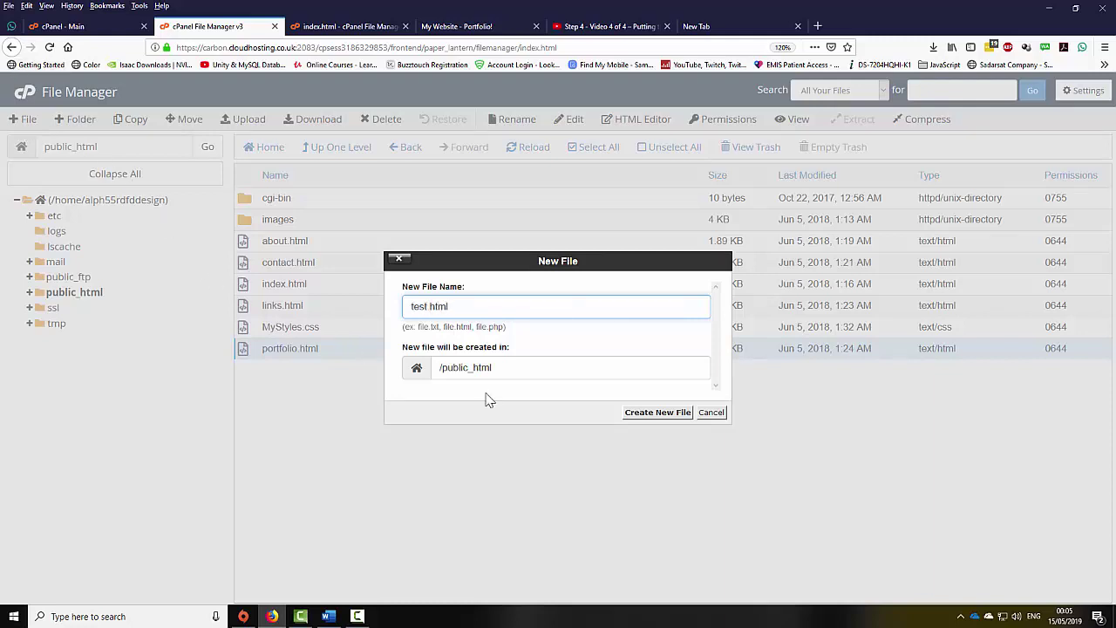
pyautogui.click(644, 418)
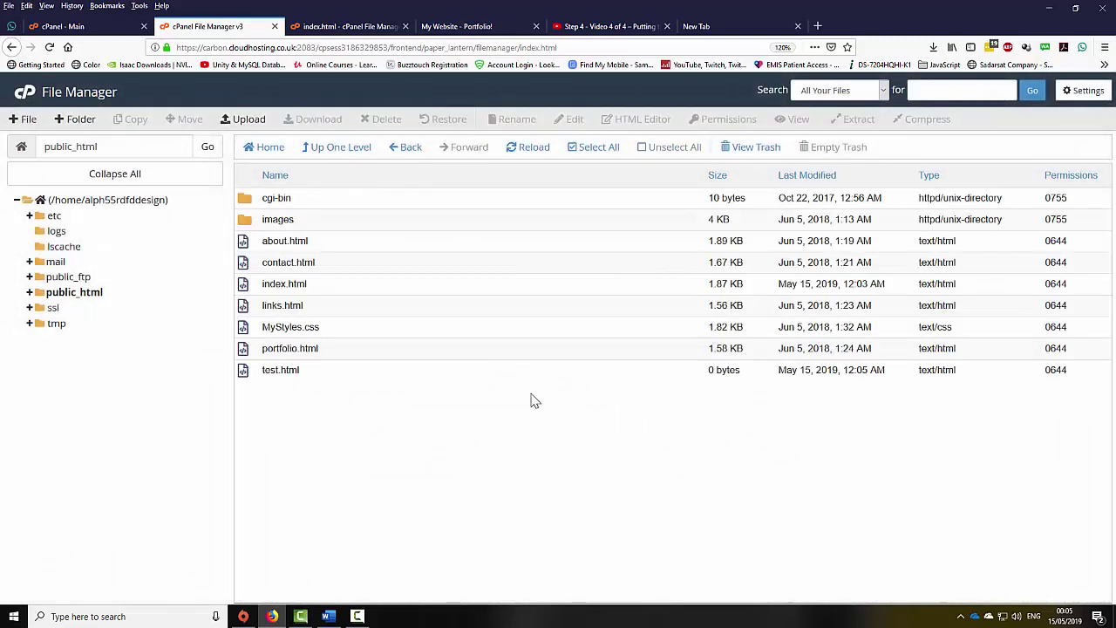
pyautogui.click(264, 372)
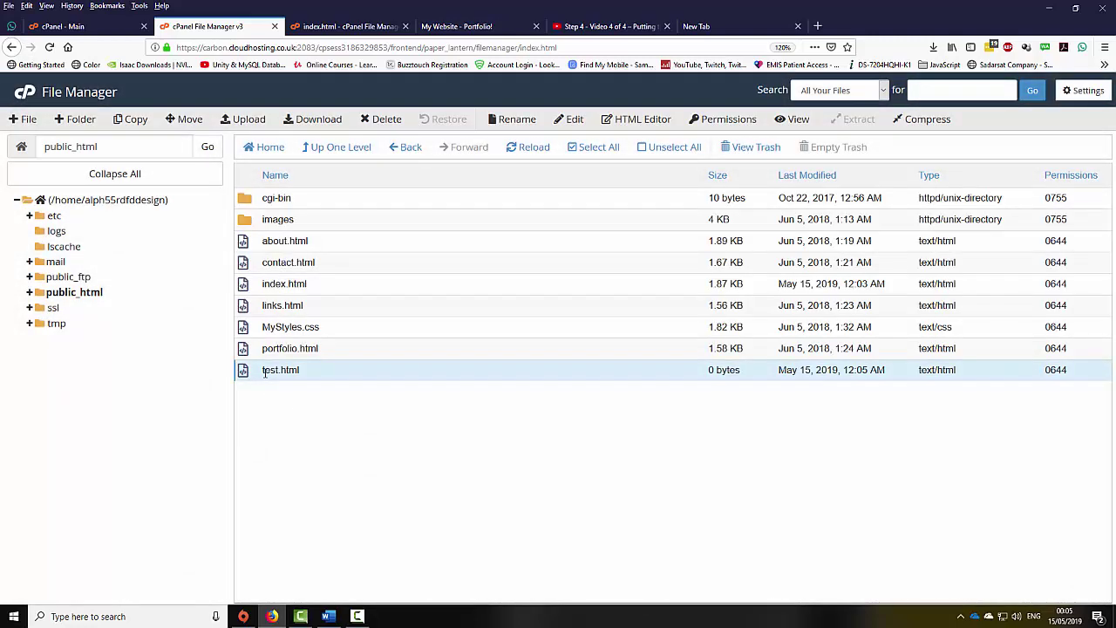
pyautogui.rightClick(264, 373)
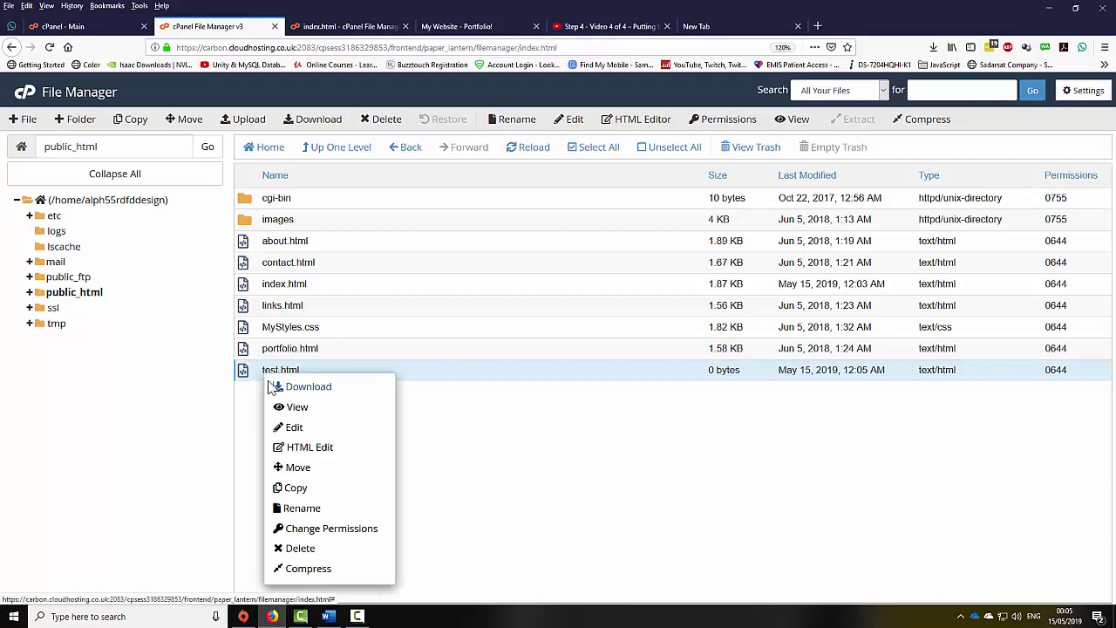
pyautogui.click(291, 435)
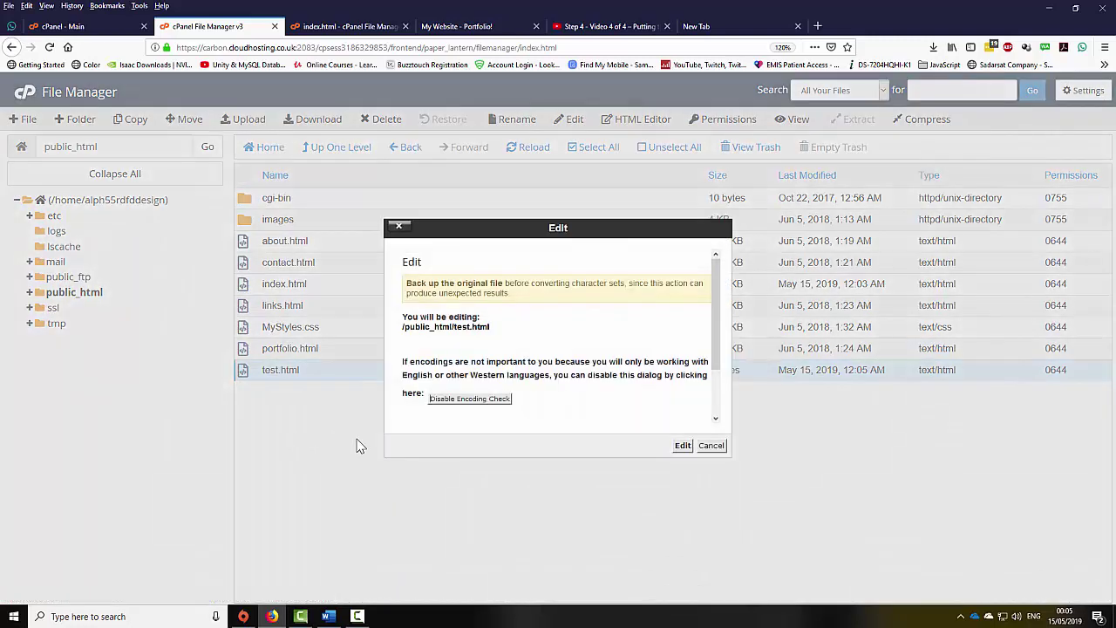
pyautogui.click(681, 446)
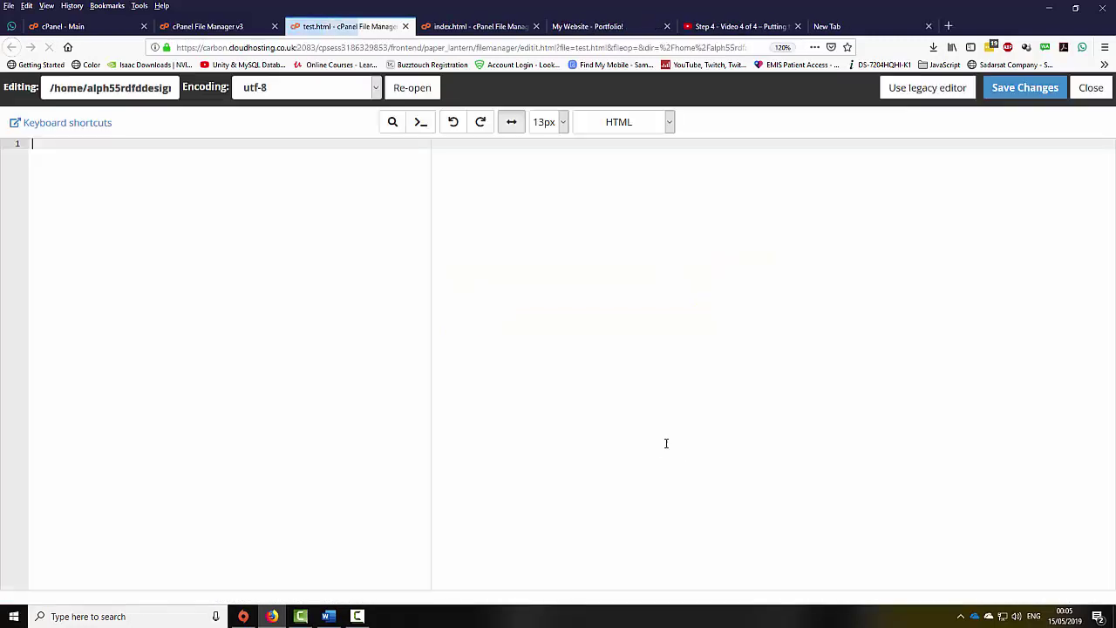
# - Paste the portfolio code into test.html and change the title to 'My Website - Test!'
pyautogui.rightClick(219, 276)
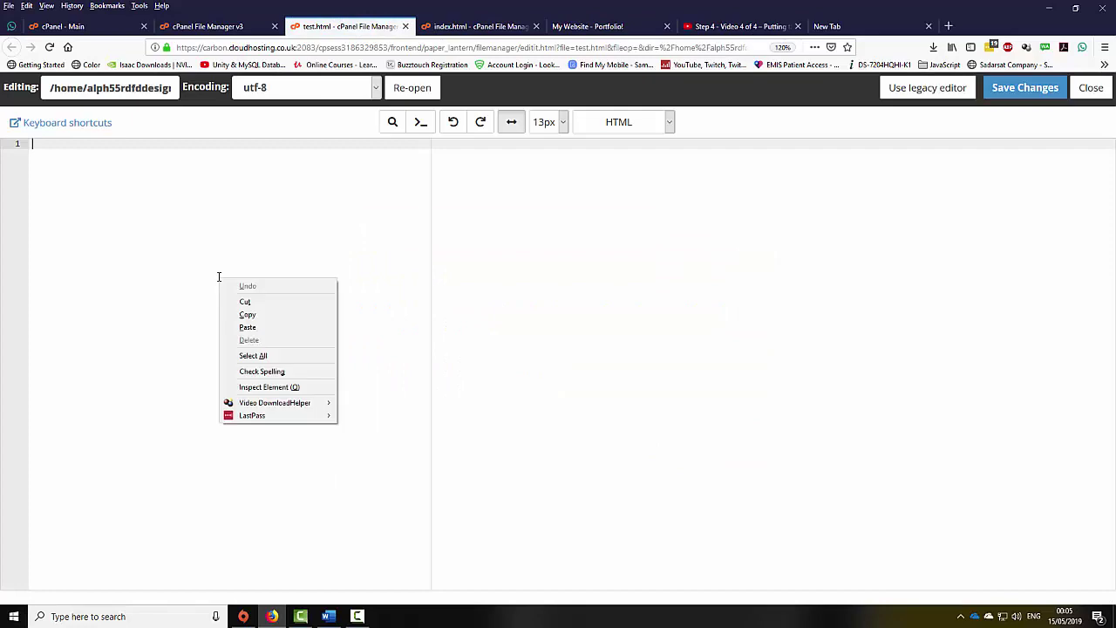
pyautogui.click(248, 327)
pyautogui.scroll(5, 207, 330)
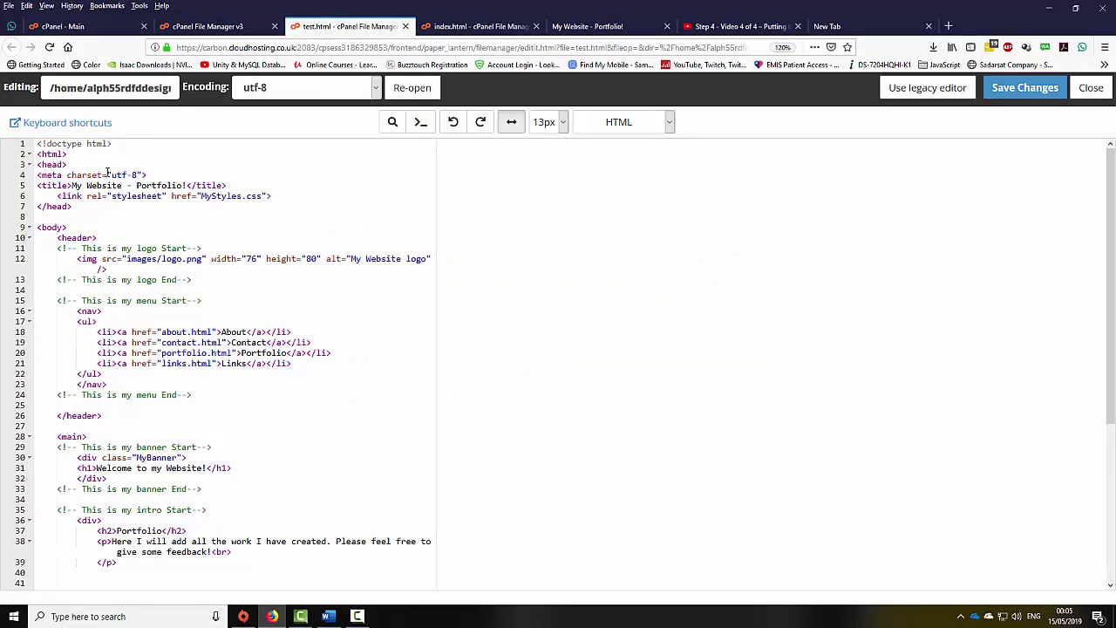
pyautogui.doubleClick(181, 186)
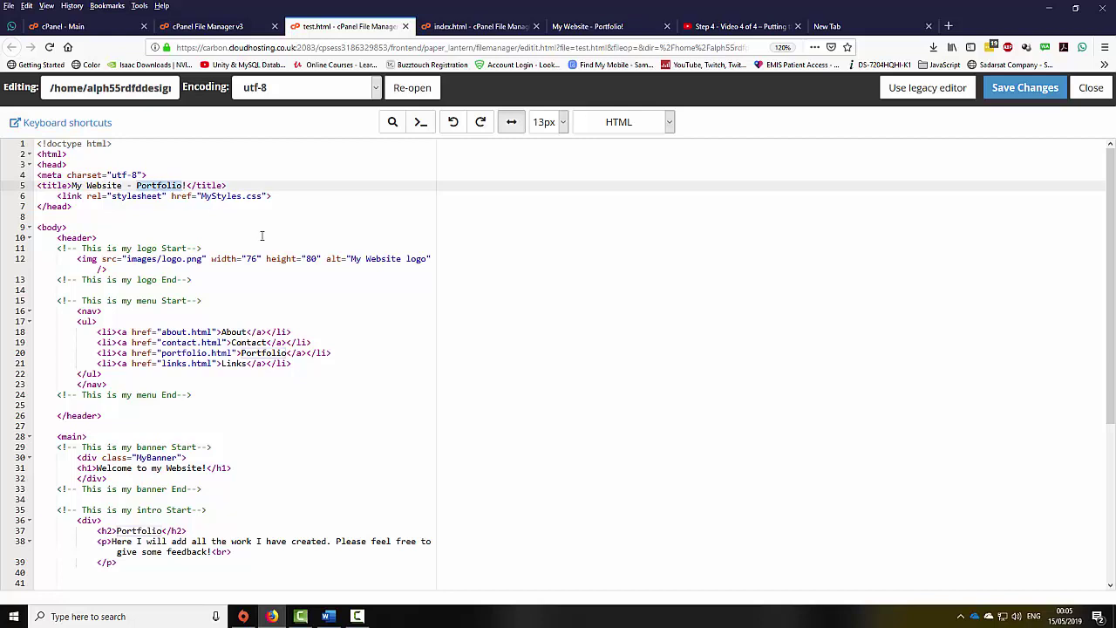
pyautogui.write('Test')
pyautogui.press('Delete')
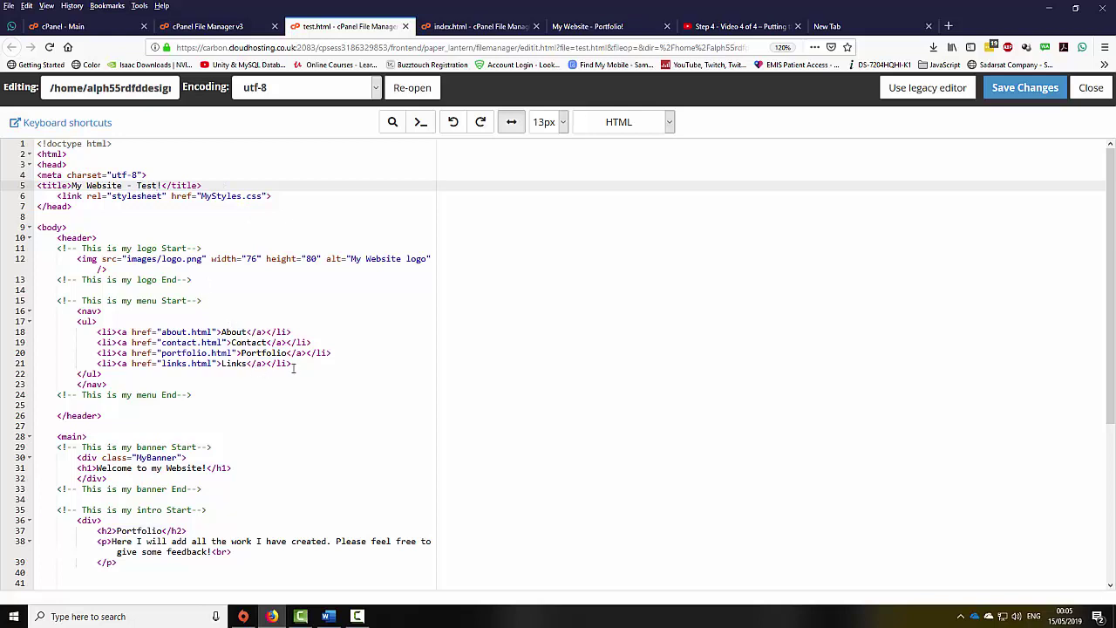
# - Add a duplicated menu item linking to test.html with the text test
pyautogui.moveTo(293, 368); pyautogui.dragTo(105, 370)
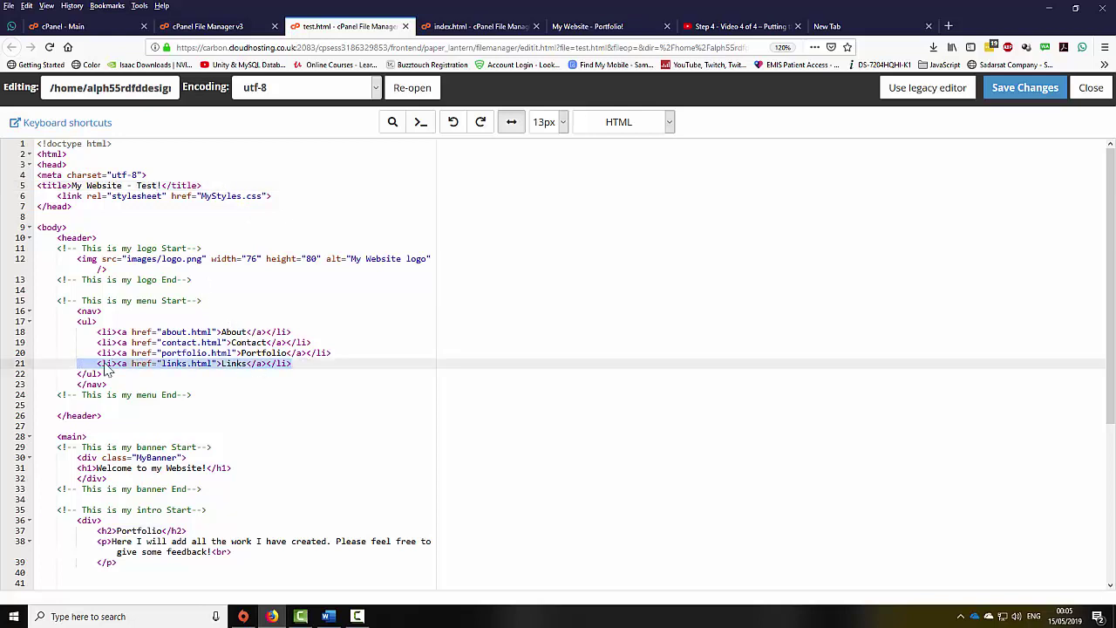
pyautogui.rightClick(114, 365)
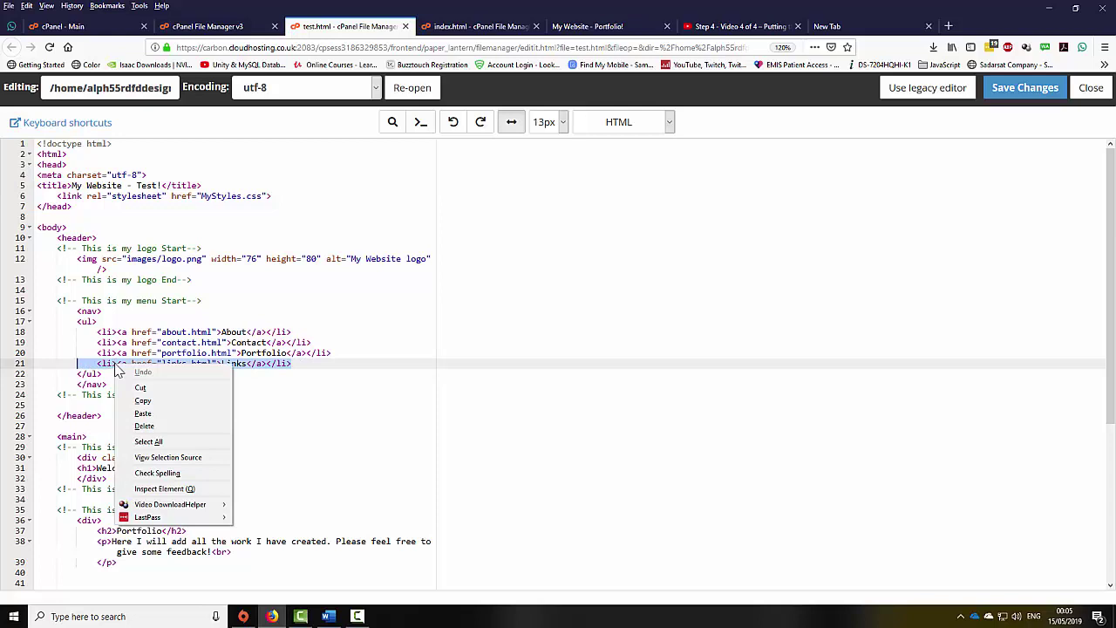
pyautogui.click(145, 401)
pyautogui.click(299, 367)
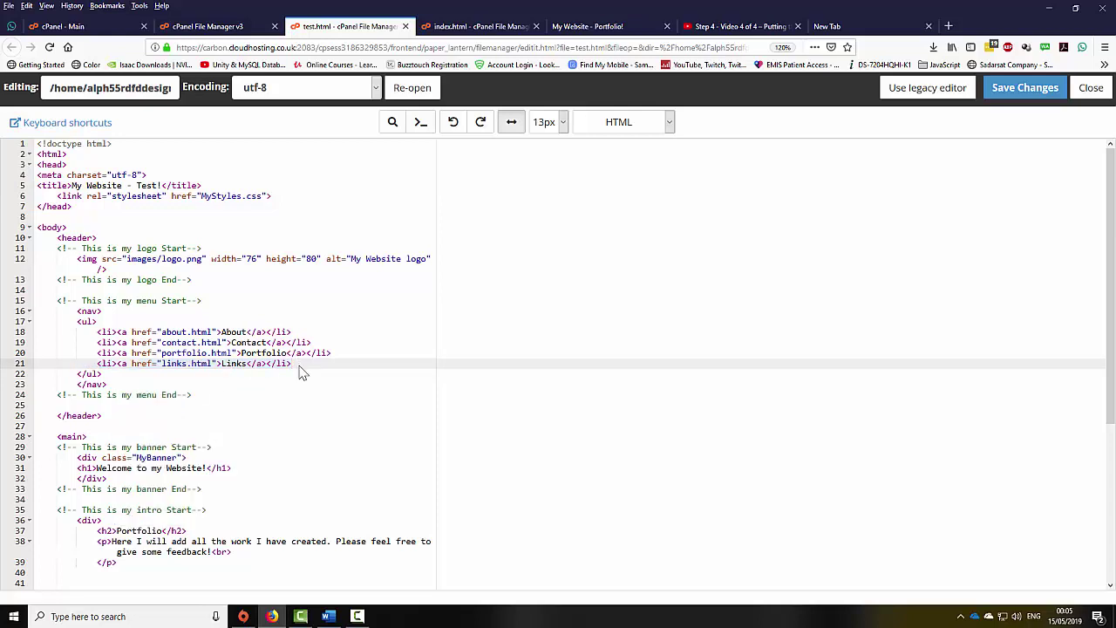
pyautogui.press('Return')
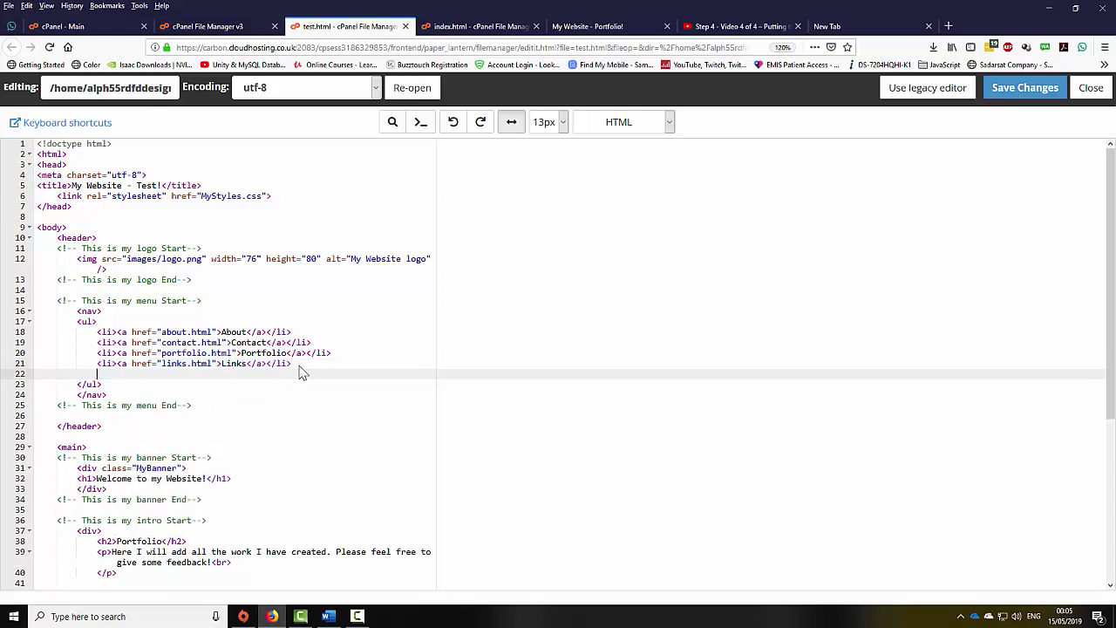
pyautogui.rightClick(308, 373)
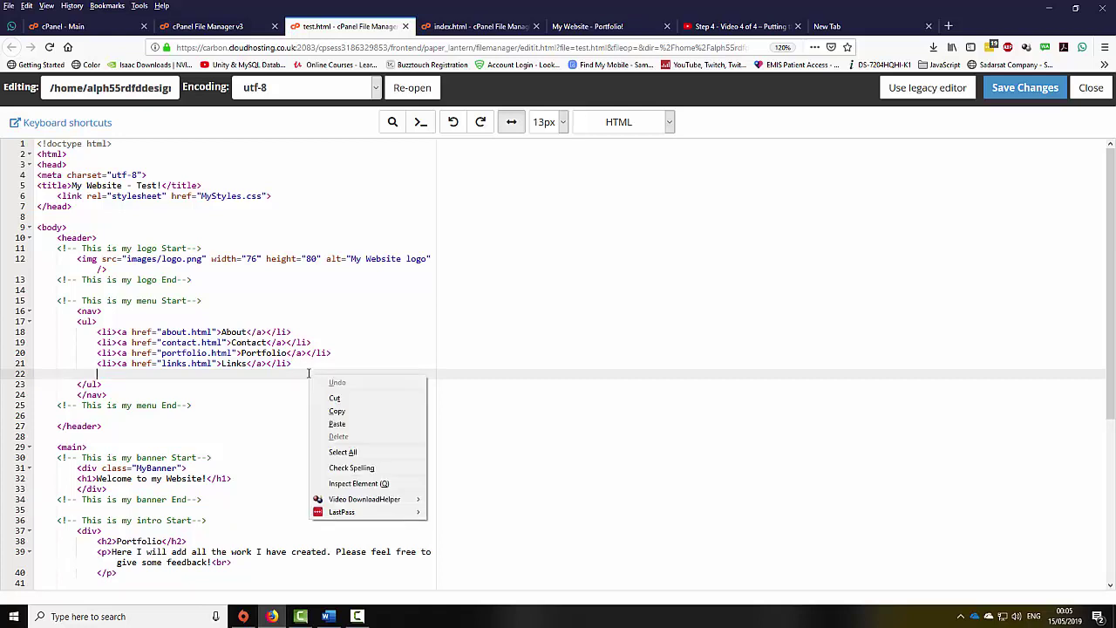
pyautogui.click(337, 424)
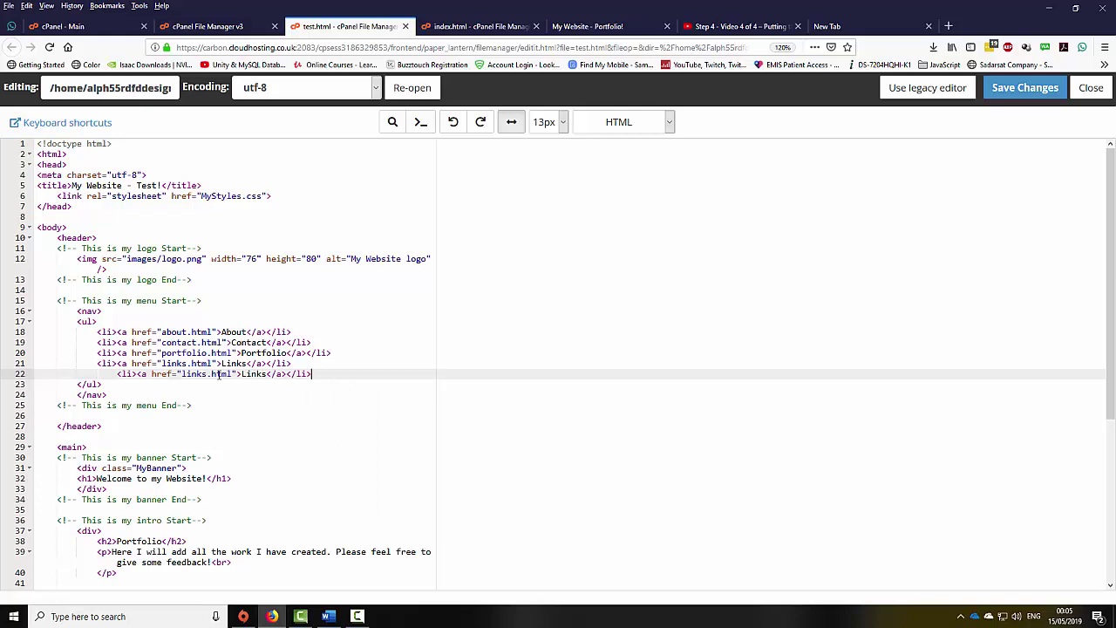
pyautogui.doubleClick(190, 374)
pyautogui.write('test')
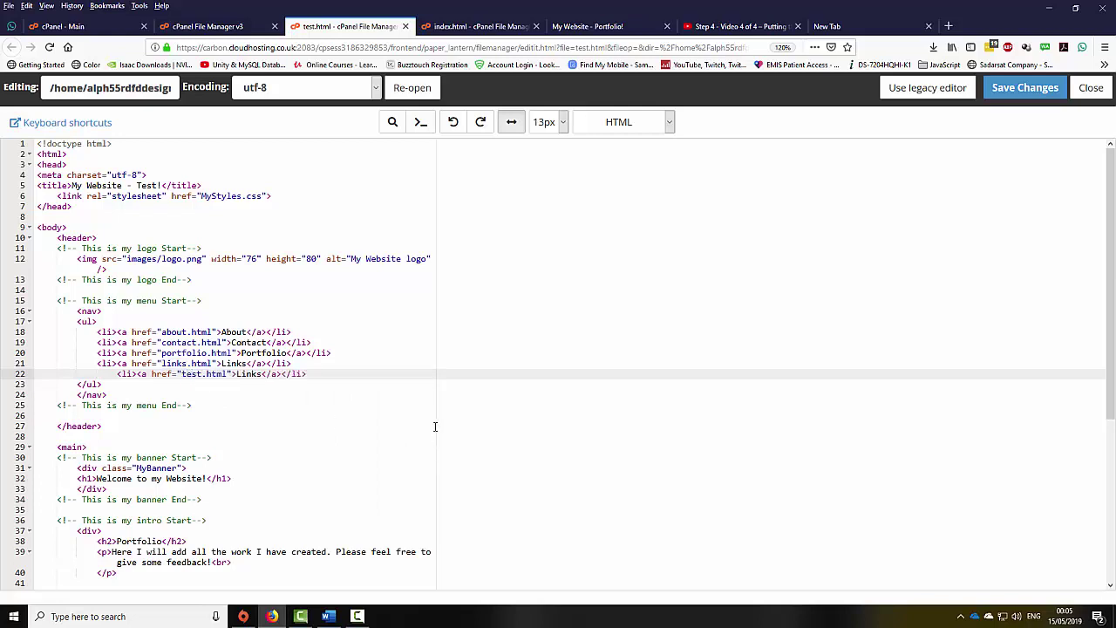
pyautogui.doubleClick(239, 374)
pyautogui.write('test')
# - Change the h2 heading from Portfolio to Test and save test.html
pyautogui.scroll(-1, 221, 426)
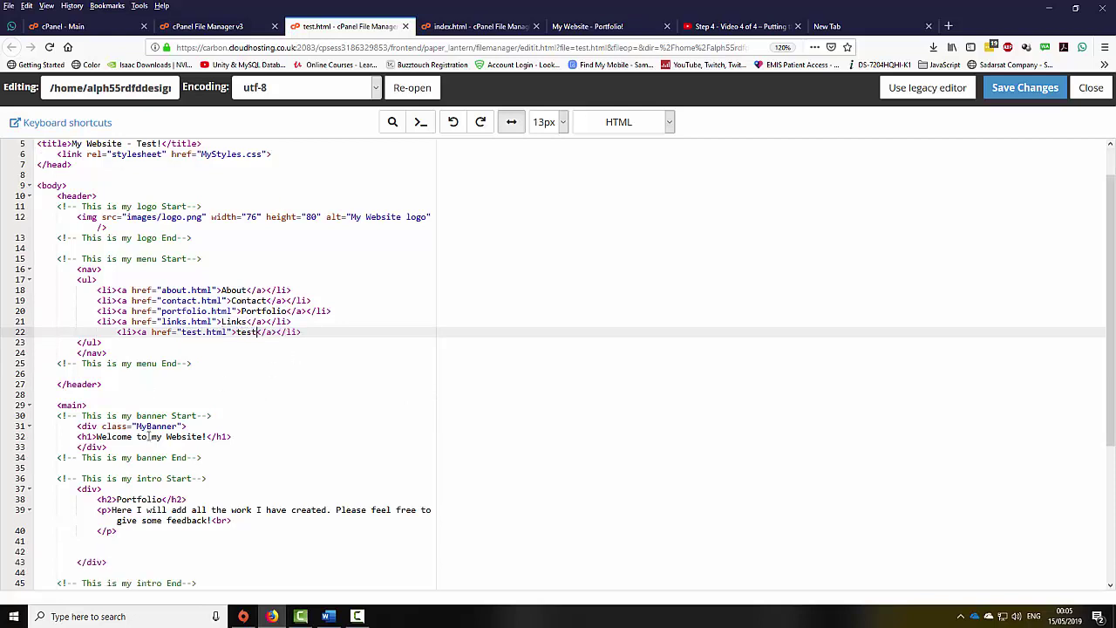
pyautogui.scroll(-5, 148, 435)
pyautogui.doubleClick(126, 292)
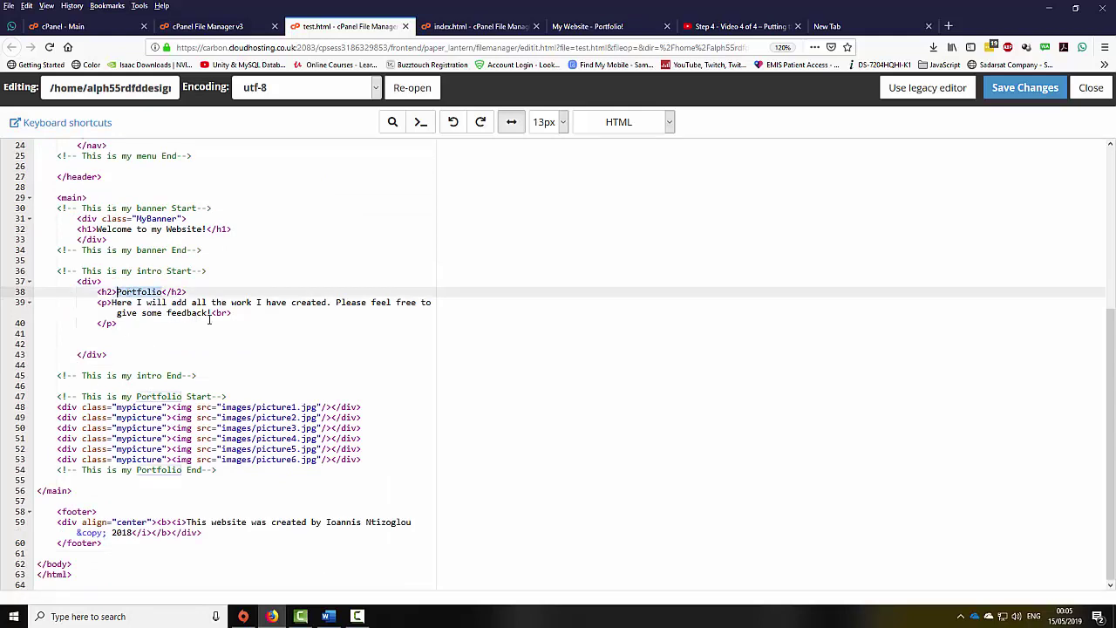
pyautogui.write('Test')
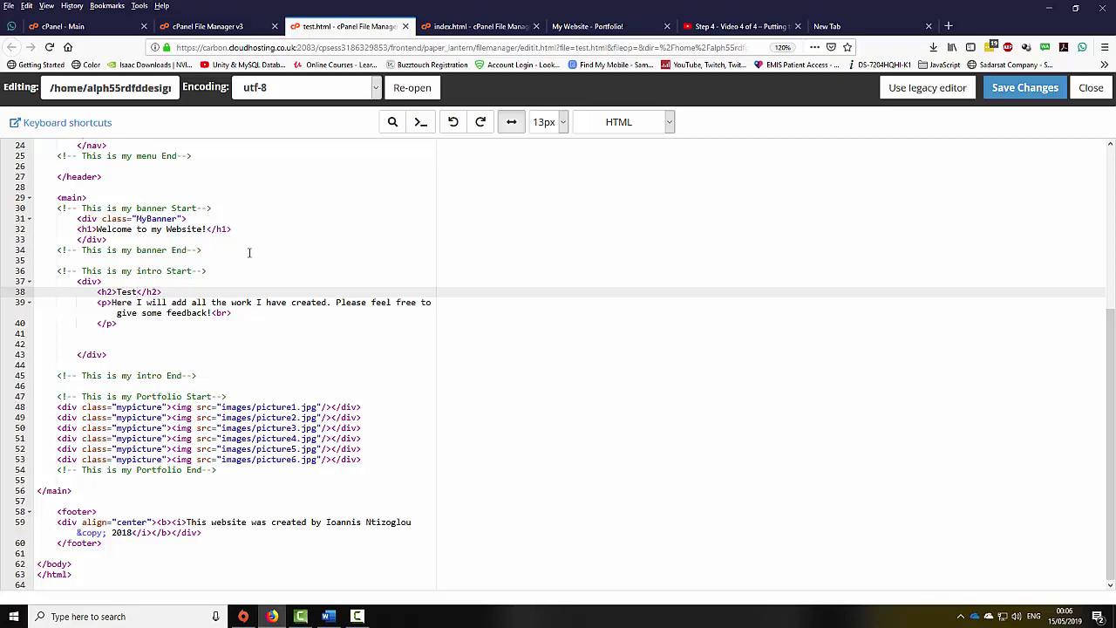
pyautogui.click(1011, 89)
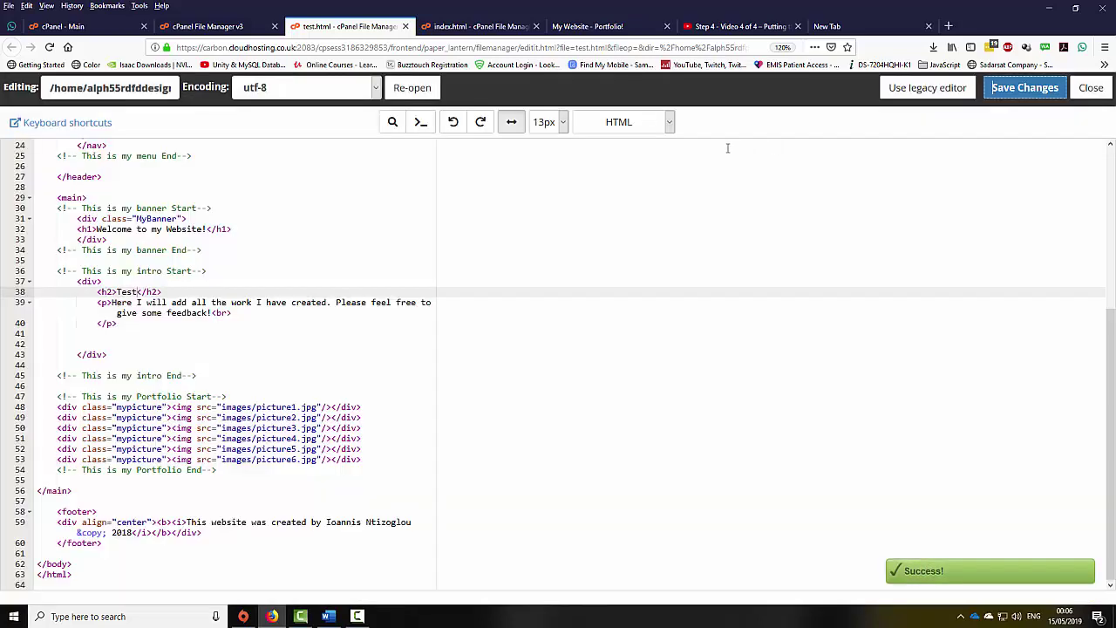
# - Reload the live portfolio page to check the current menu
pyautogui.click(575, 26)
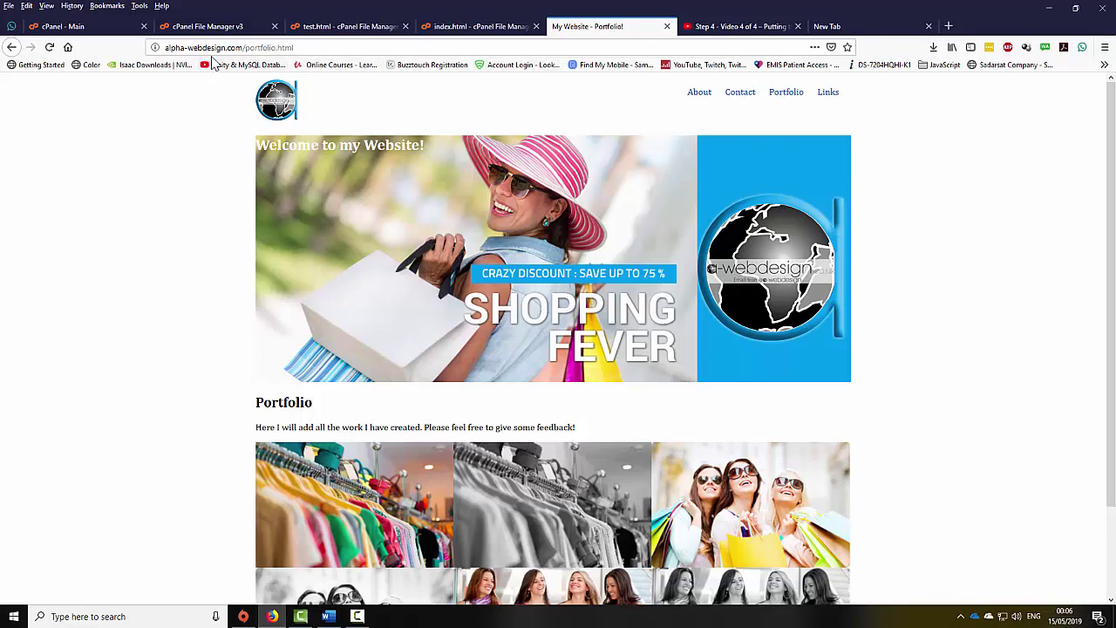
pyautogui.click(49, 47)
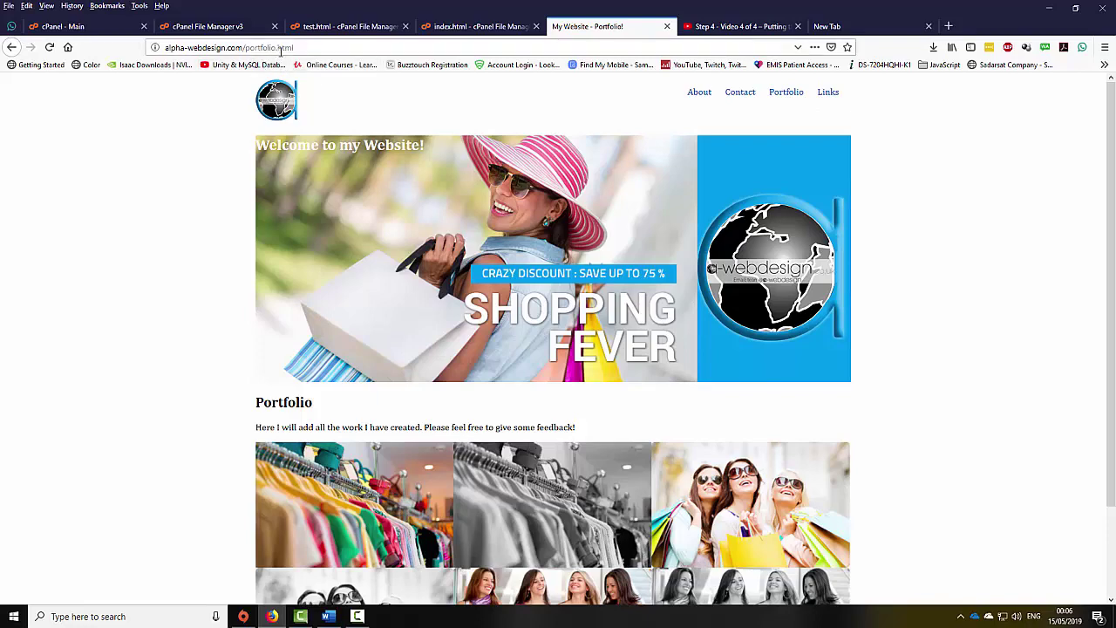
pyautogui.click(448, 29)
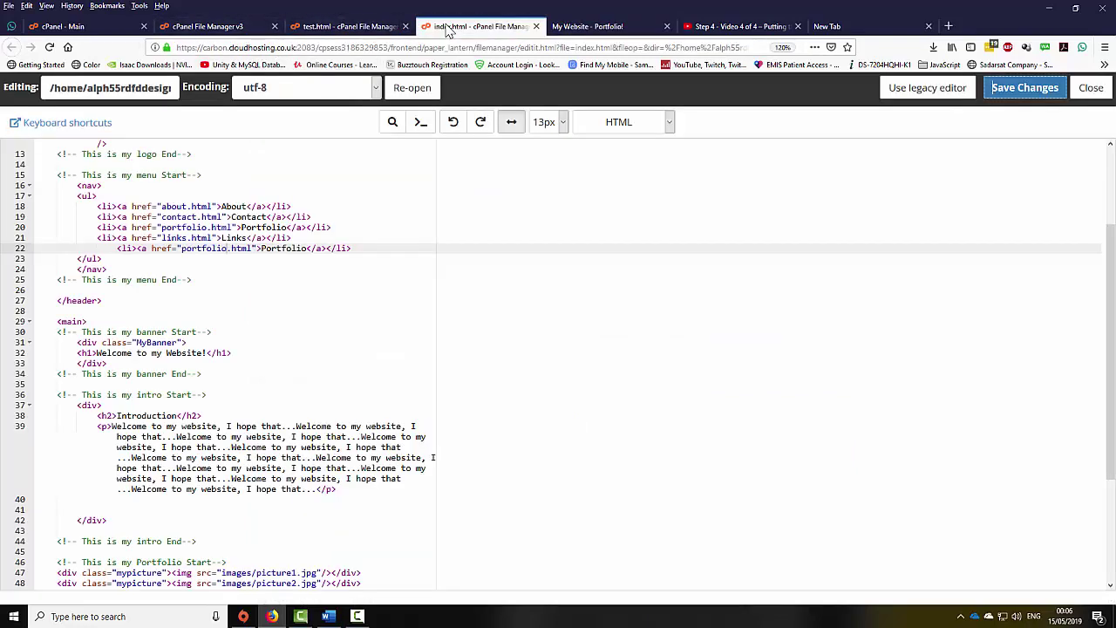
pyautogui.click(259, 237)
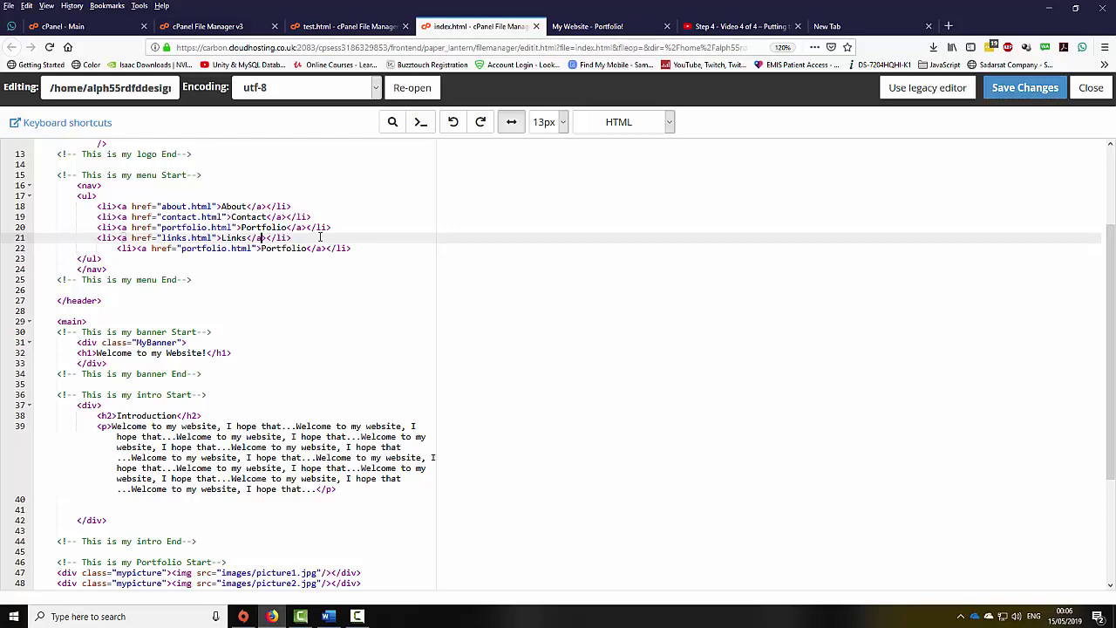
# - Copy the test.html menu link line from test.html's source
pyautogui.click(357, 29)
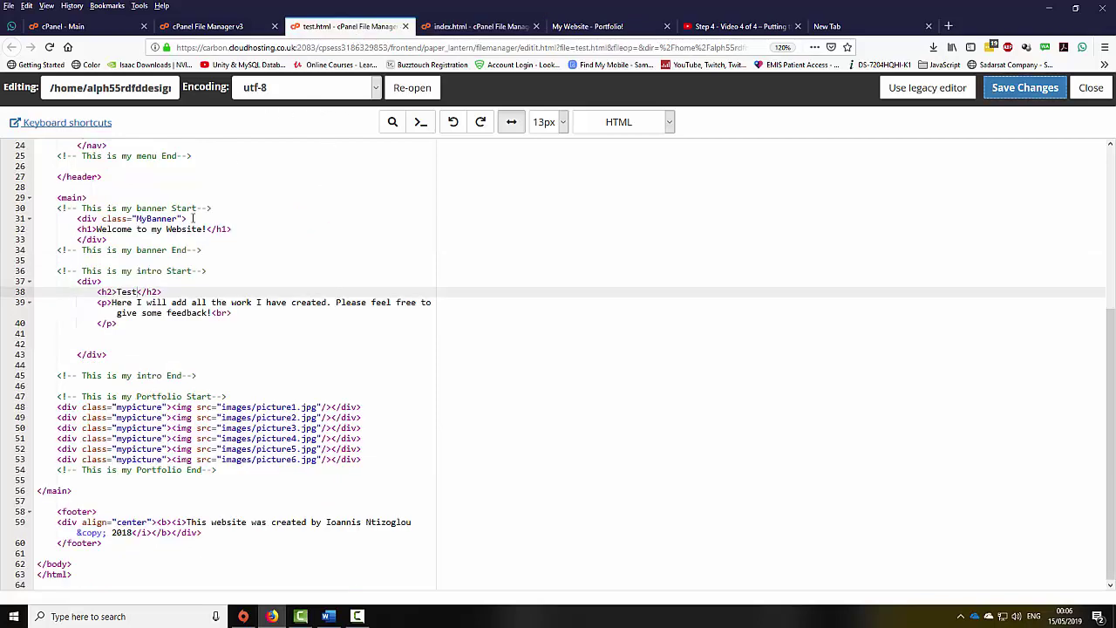
pyautogui.scroll(5, 210, 227)
pyautogui.moveTo(330, 290); pyautogui.dragTo(102, 294)
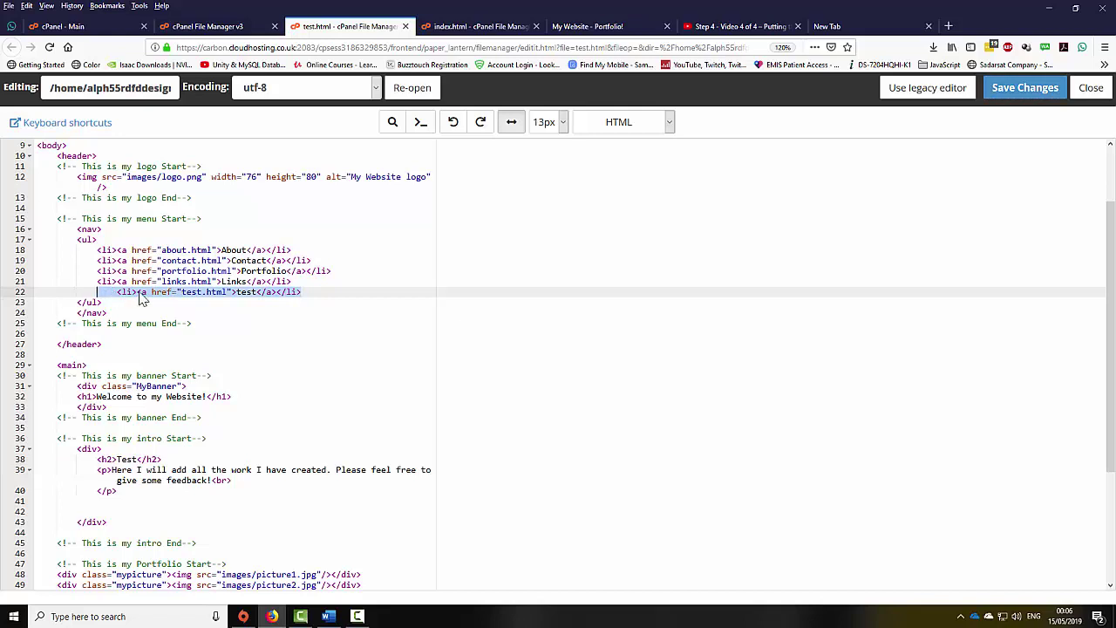
pyautogui.rightClick(140, 294)
pyautogui.click(168, 330)
# - Paste the test link as line 23 of index.html, below Portfolio, and save it
pyautogui.click(475, 27)
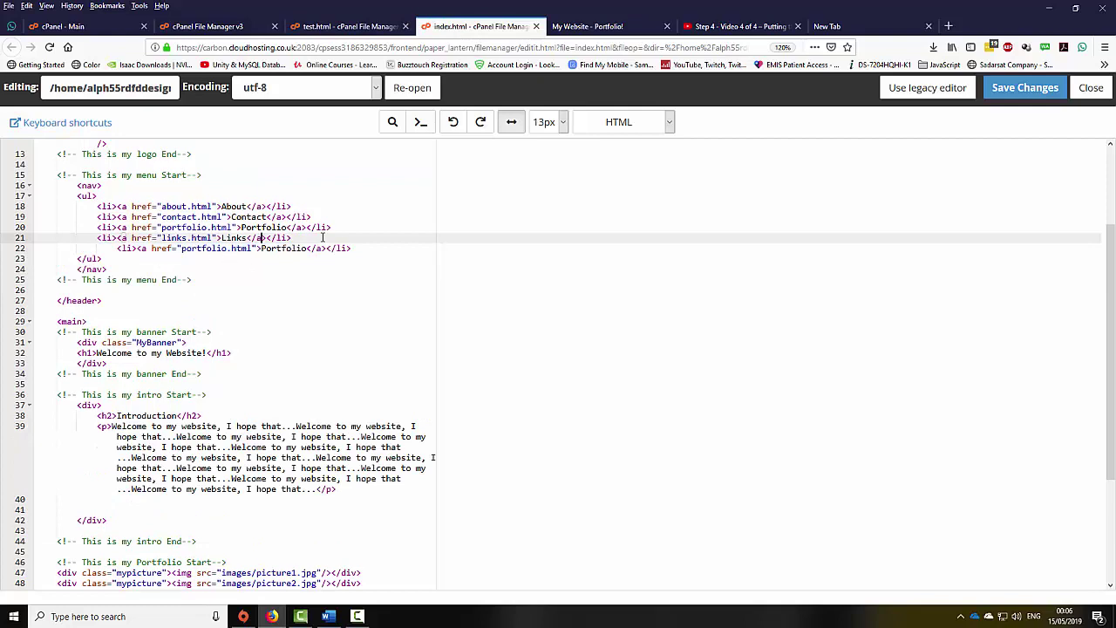
pyautogui.click(367, 251)
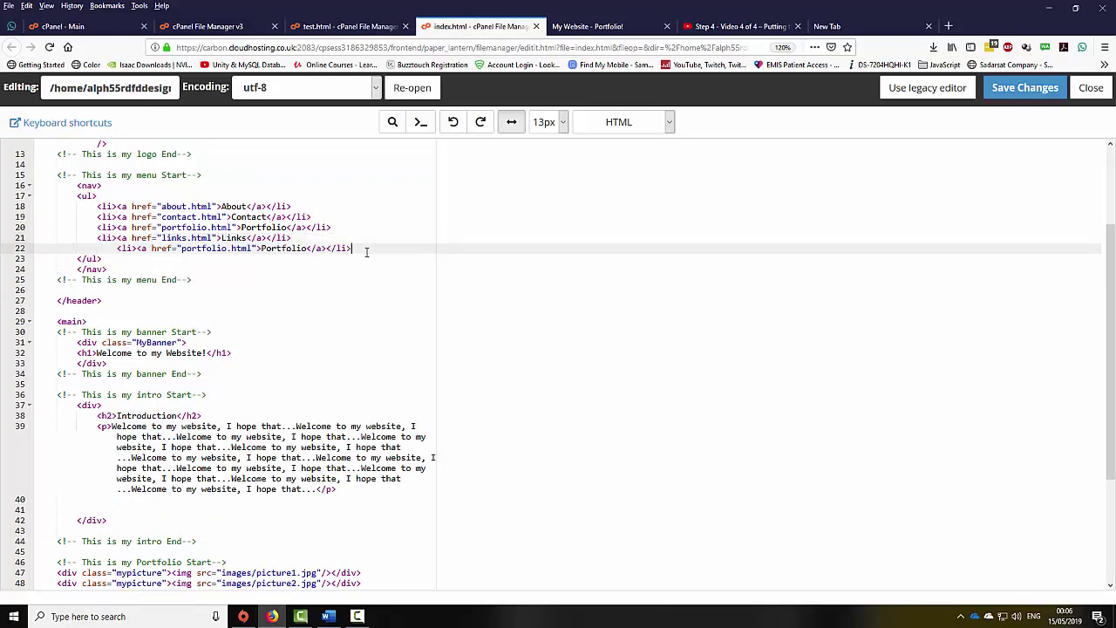
pyautogui.press('Return')
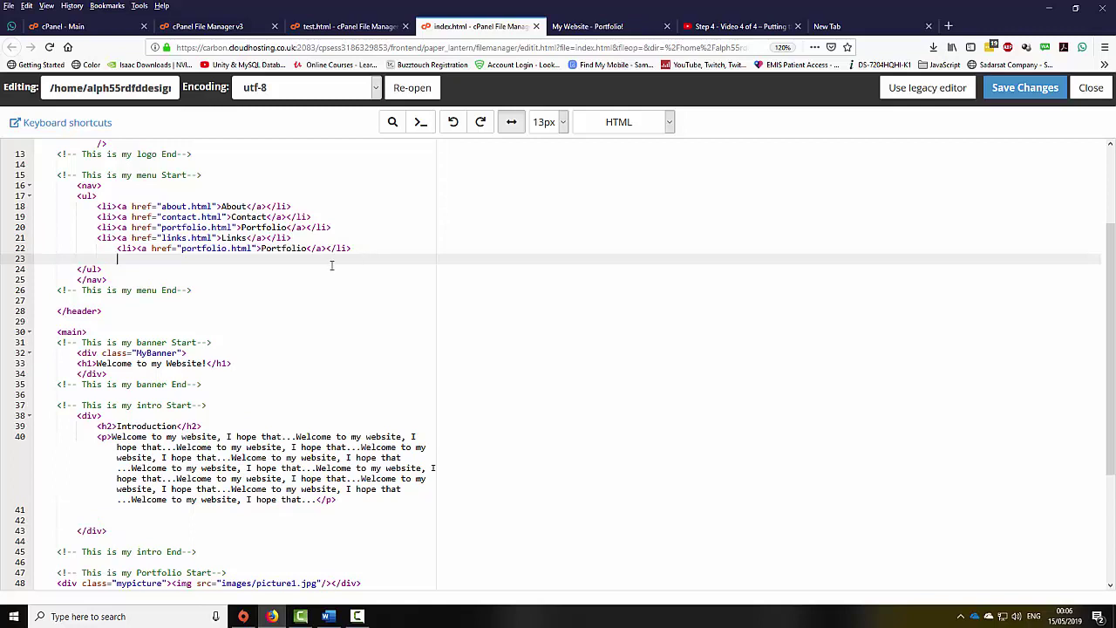
pyautogui.rightClick(334, 263)
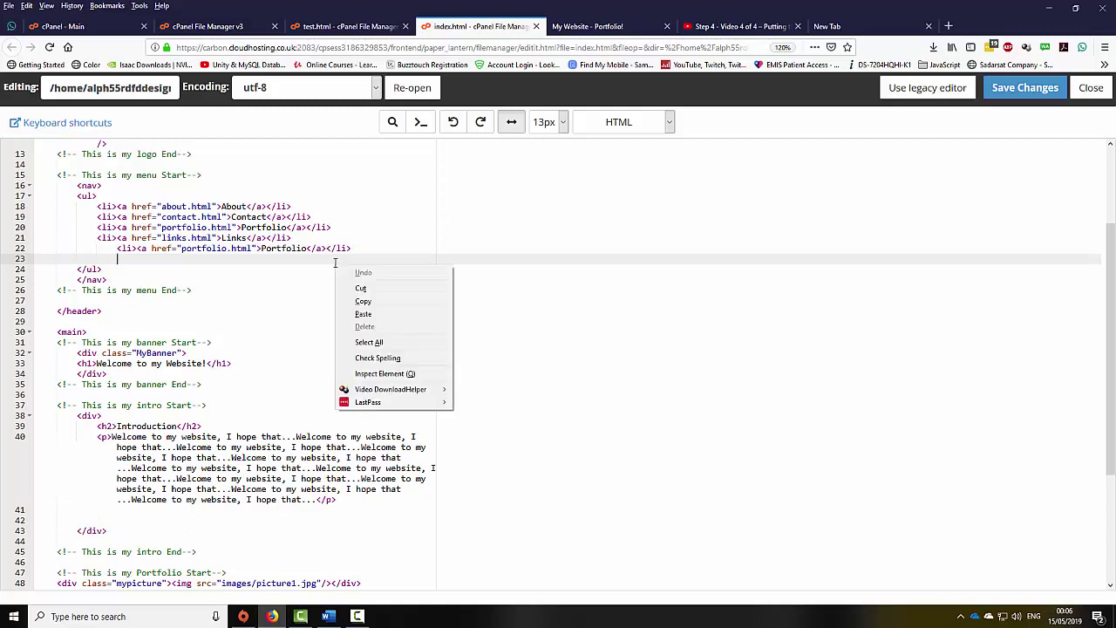
pyautogui.click(369, 311)
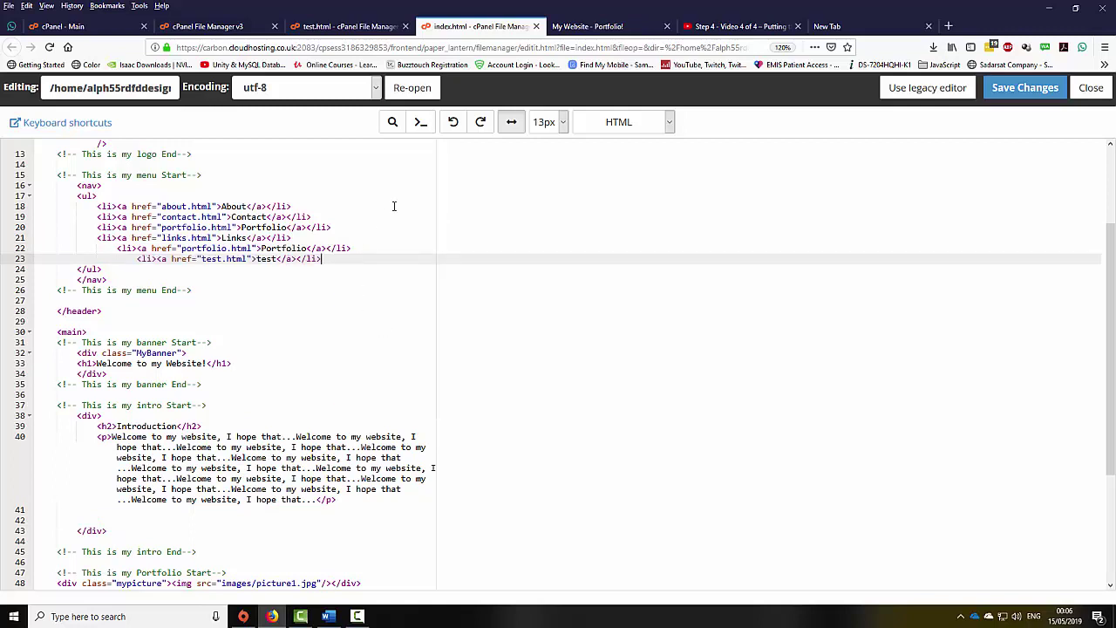
pyautogui.scroll(3, 294, 224)
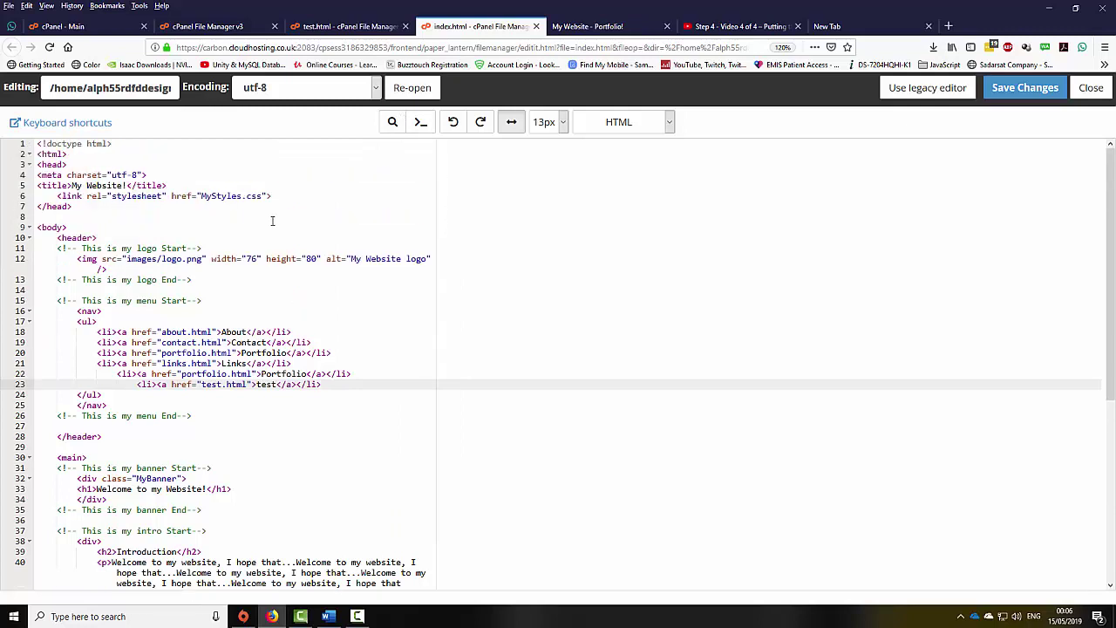
pyautogui.scroll(-1, 270, 251)
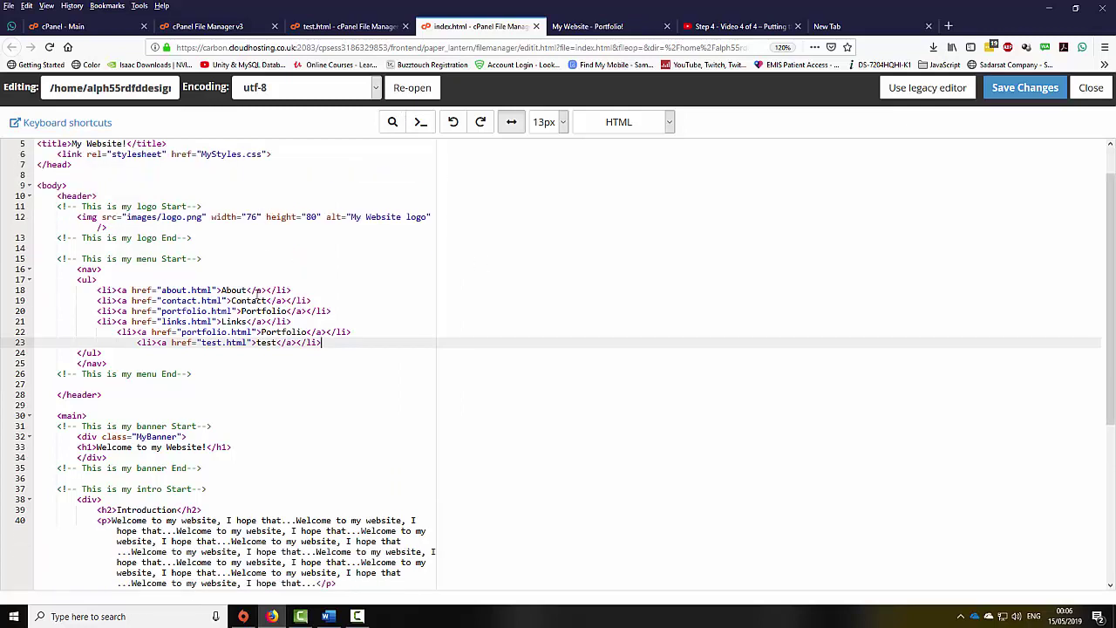
pyautogui.scroll(-1, 249, 398)
pyautogui.scroll(1, 244, 445)
pyautogui.click(996, 96)
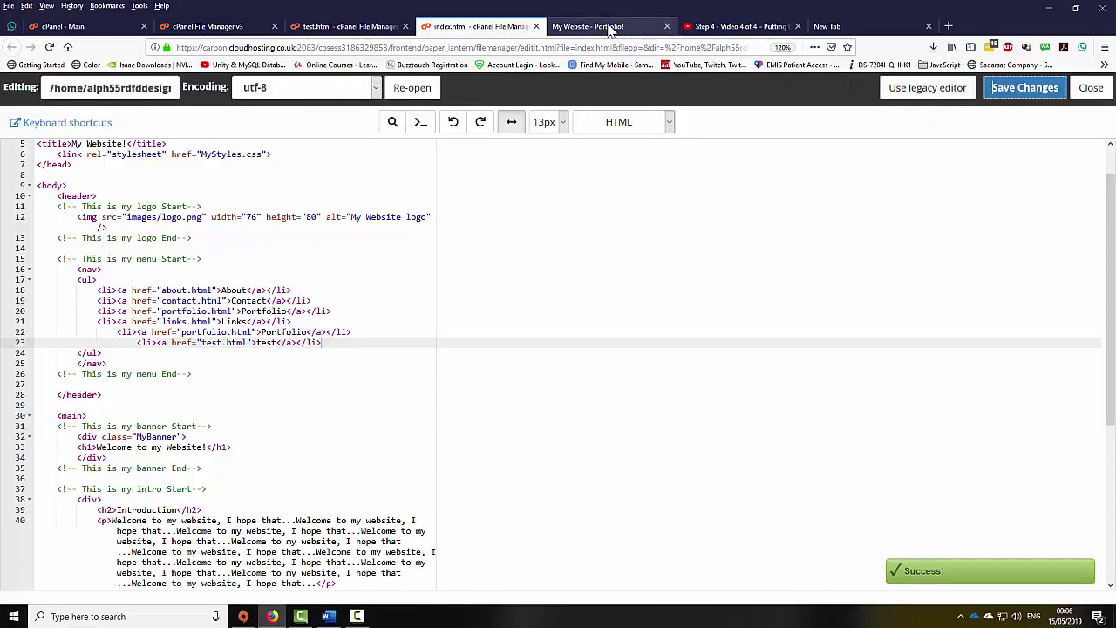
pyautogui.click(608, 28)
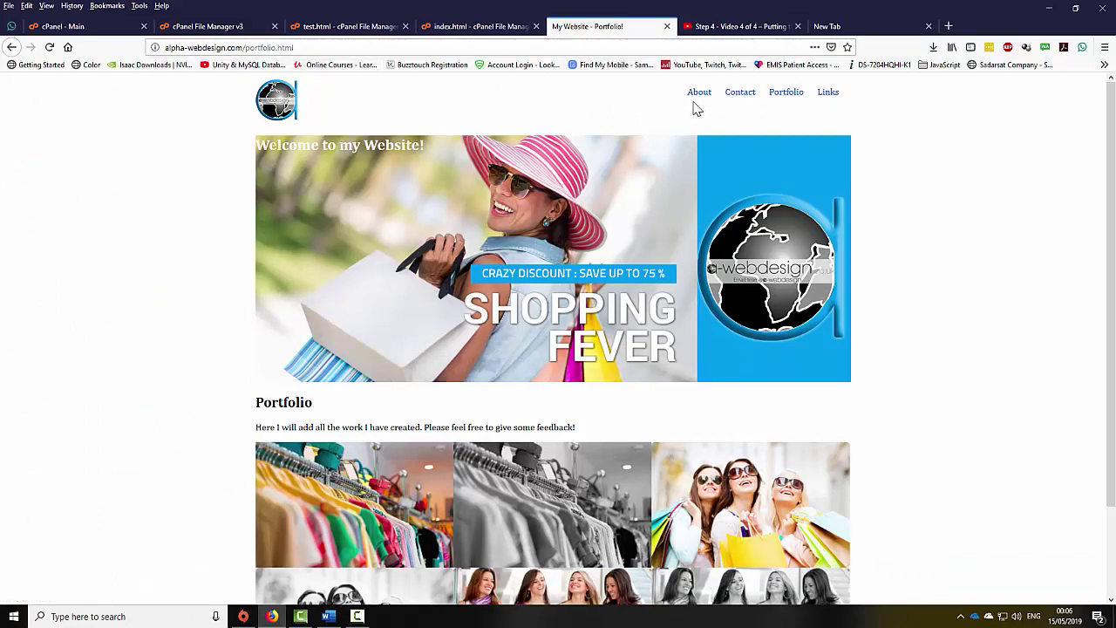
# - Open portfolio.html in the code editor from the file list
pyautogui.click(481, 31)
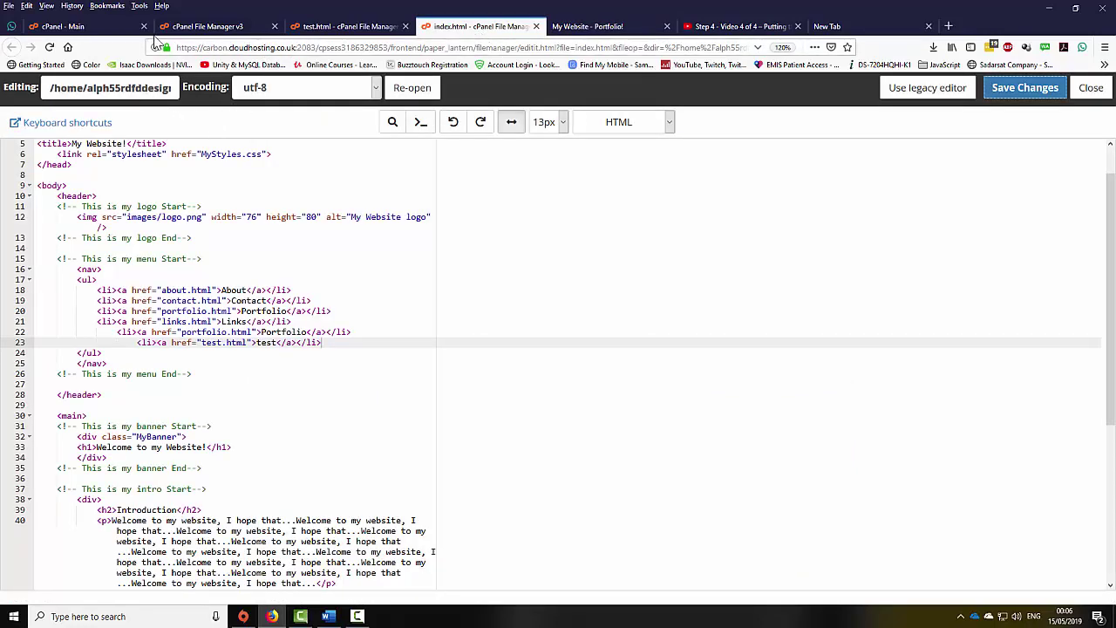
pyautogui.click(200, 30)
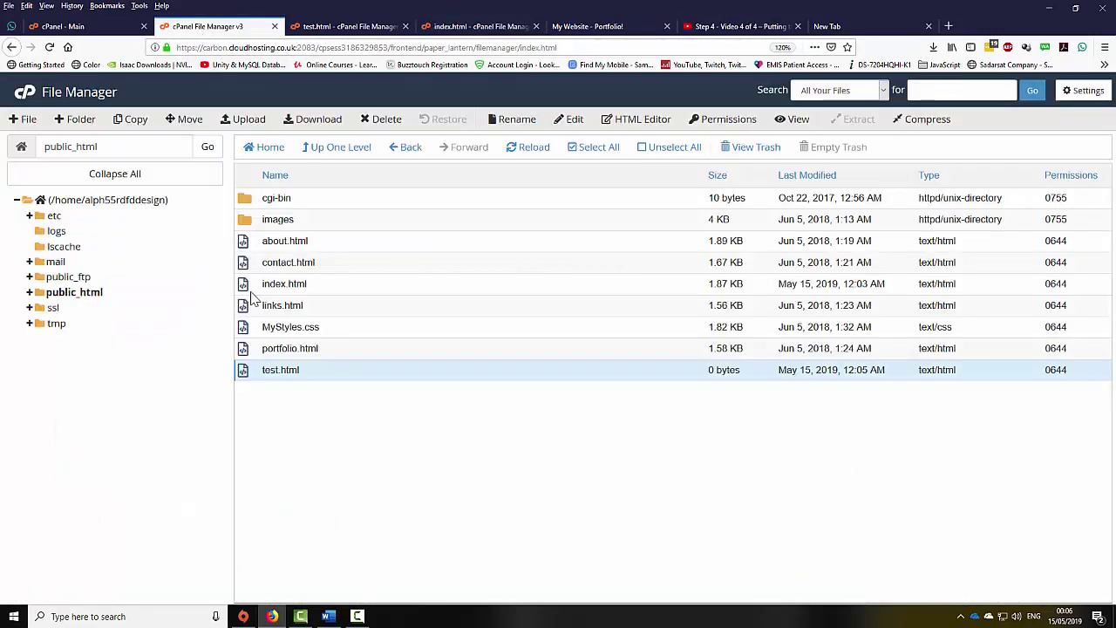
pyautogui.rightClick(266, 354)
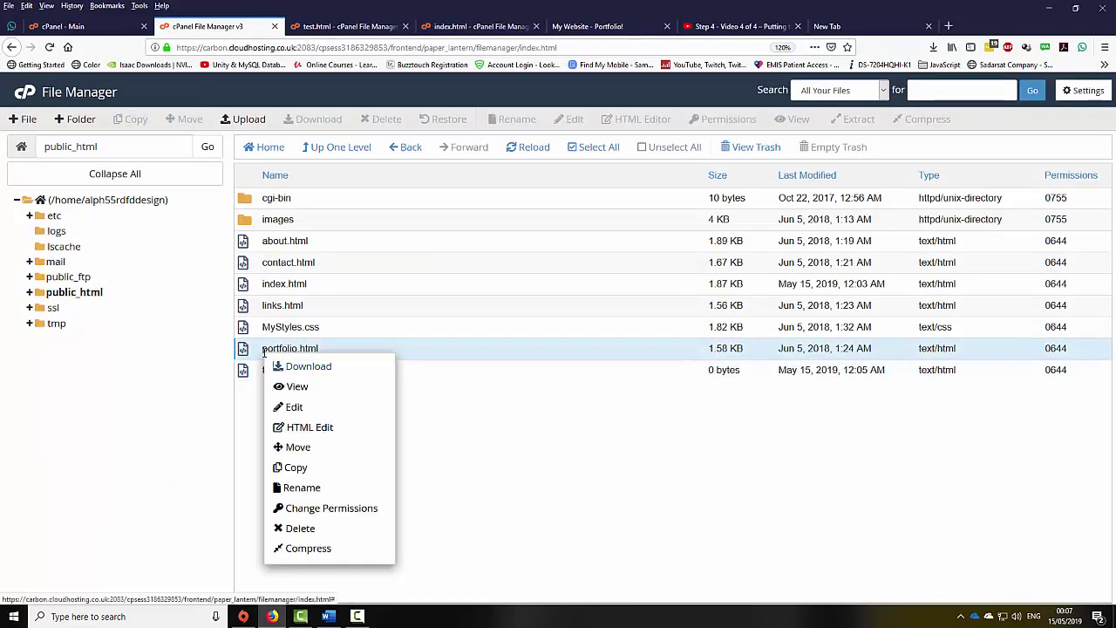
pyautogui.click(279, 406)
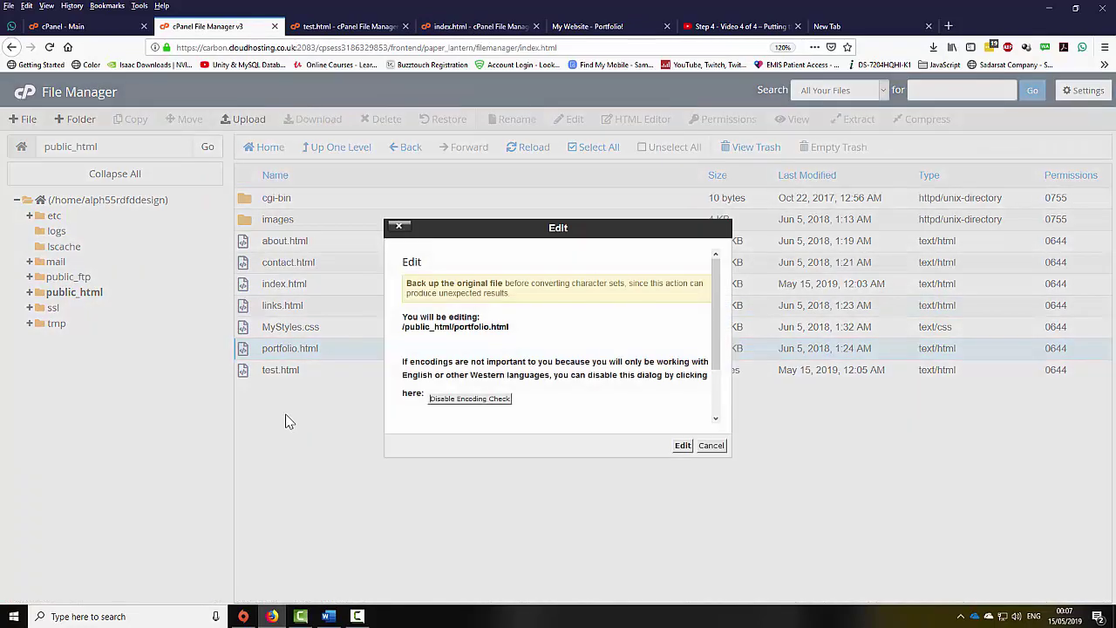
pyautogui.click(682, 445)
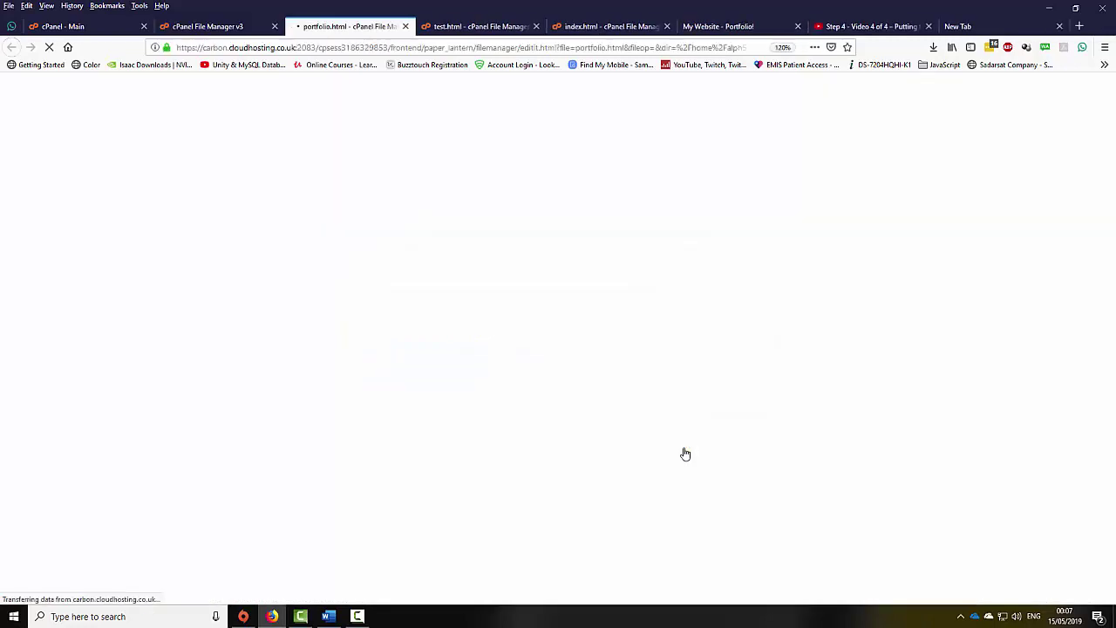
# - Duplicate portfolio.html's Links menu line onto a new line 22
pyautogui.moveTo(324, 363); pyautogui.dragTo(86, 364)
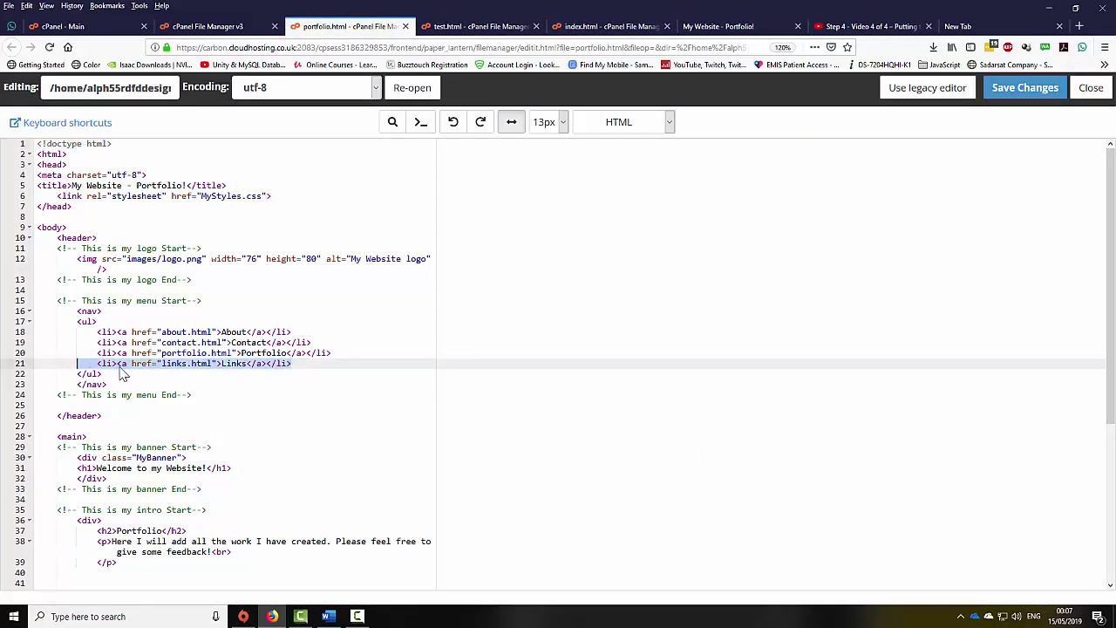
pyautogui.rightClick(122, 373)
pyautogui.click(165, 410)
pyautogui.click(332, 367)
pyautogui.press('Return')
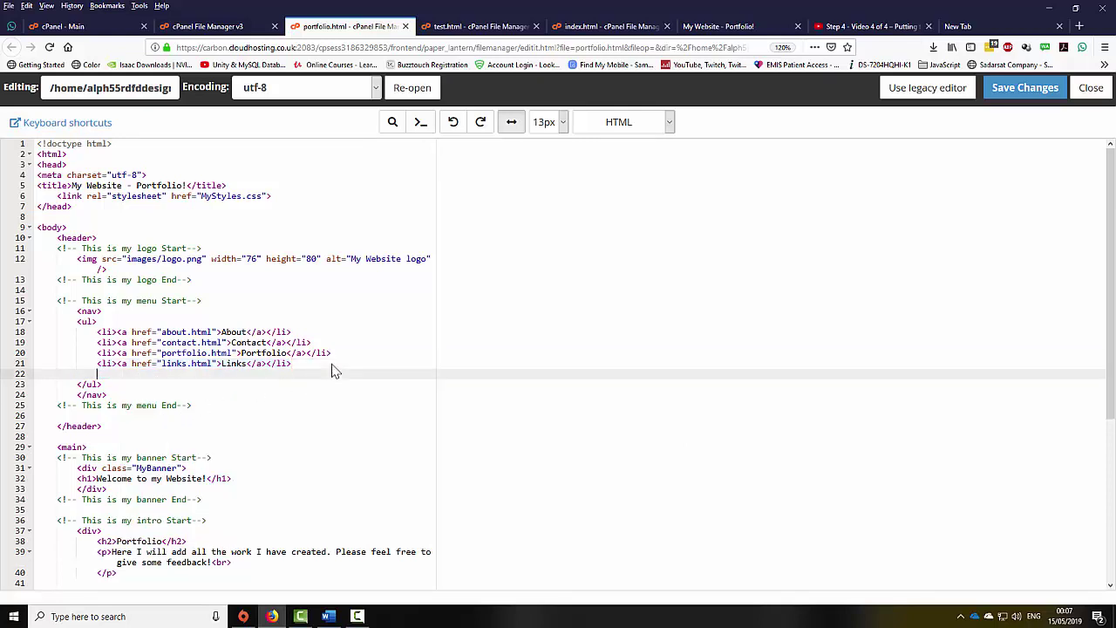
pyautogui.rightClick(371, 376)
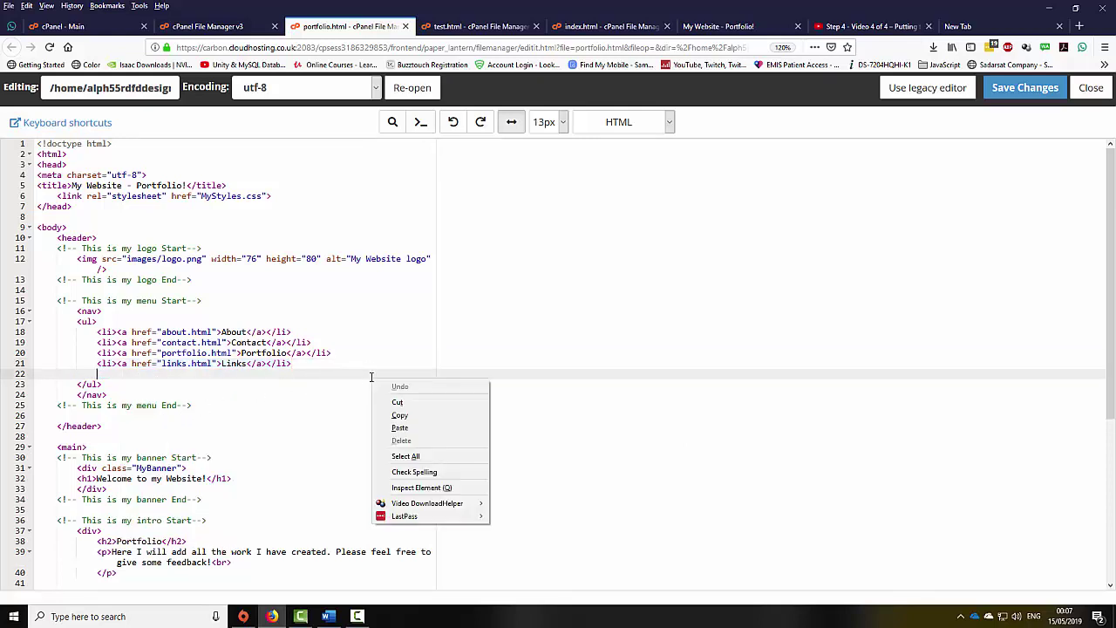
pyautogui.click(377, 424)
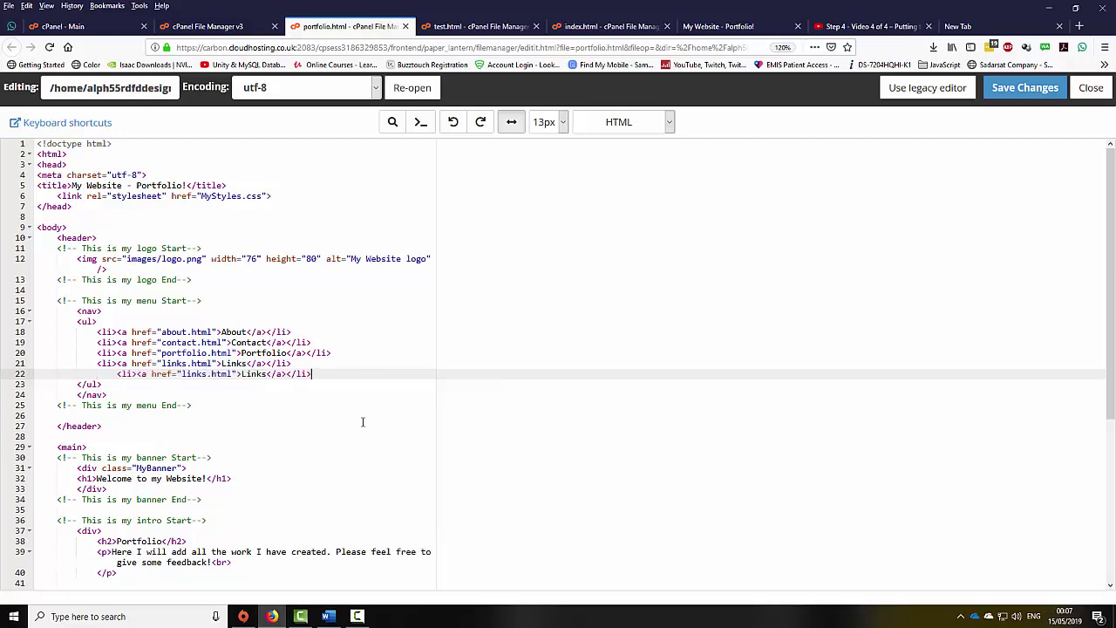
# - Change the copy's link to index.html and its text to Home, then save portfolio.html
pyautogui.doubleClick(195, 375)
pyautogui.write('in')
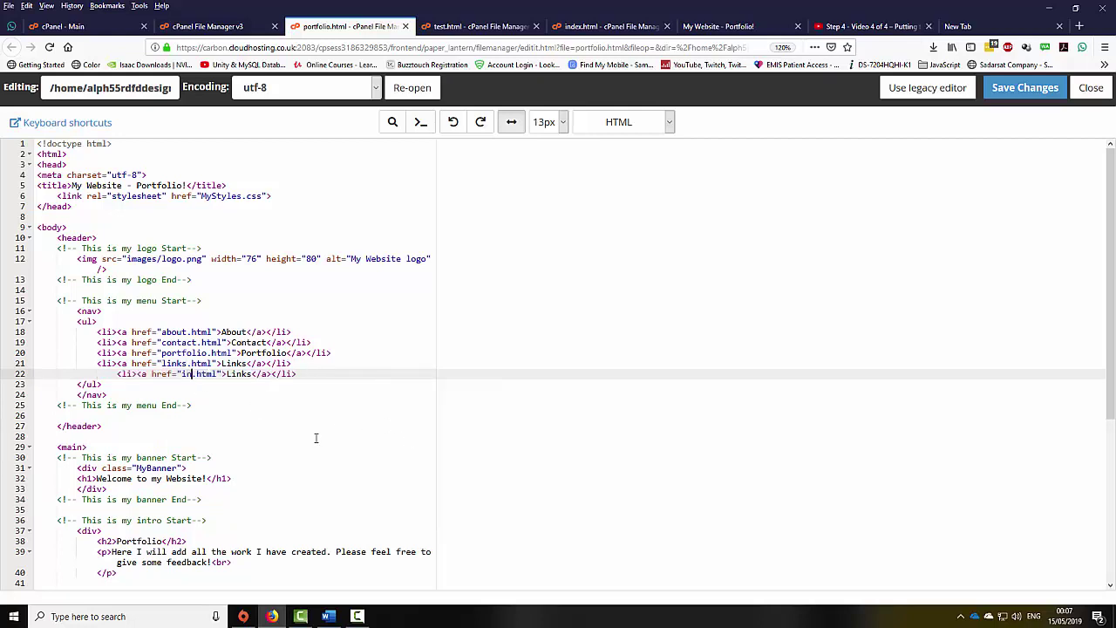
pyautogui.write('dex')
pyautogui.doubleClick(253, 373)
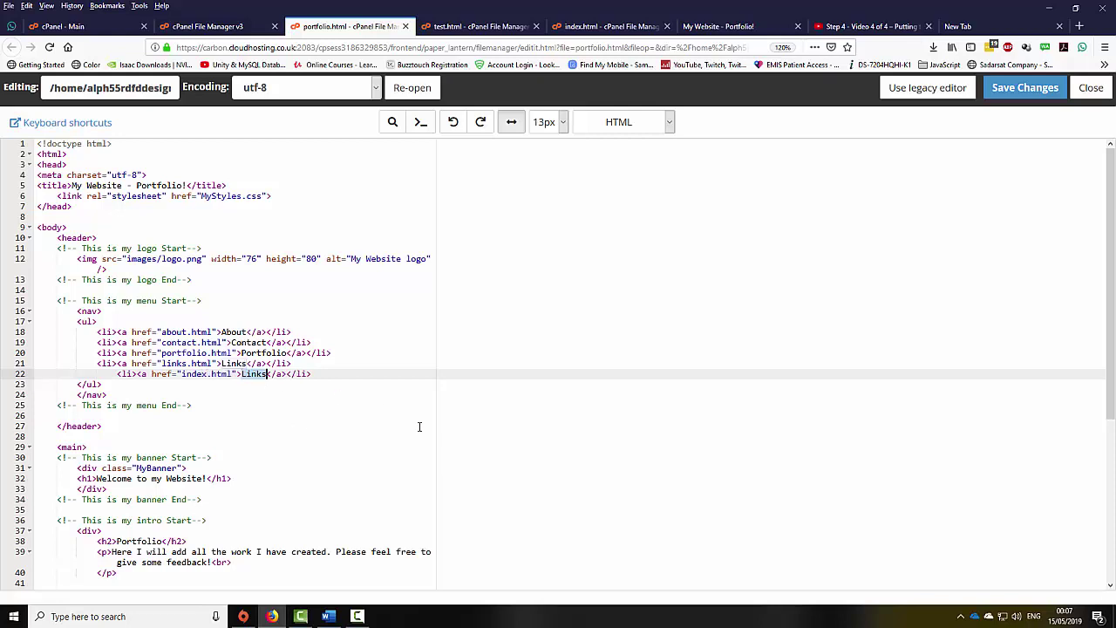
pyautogui.write('Heme')
pyautogui.click(1050, 96)
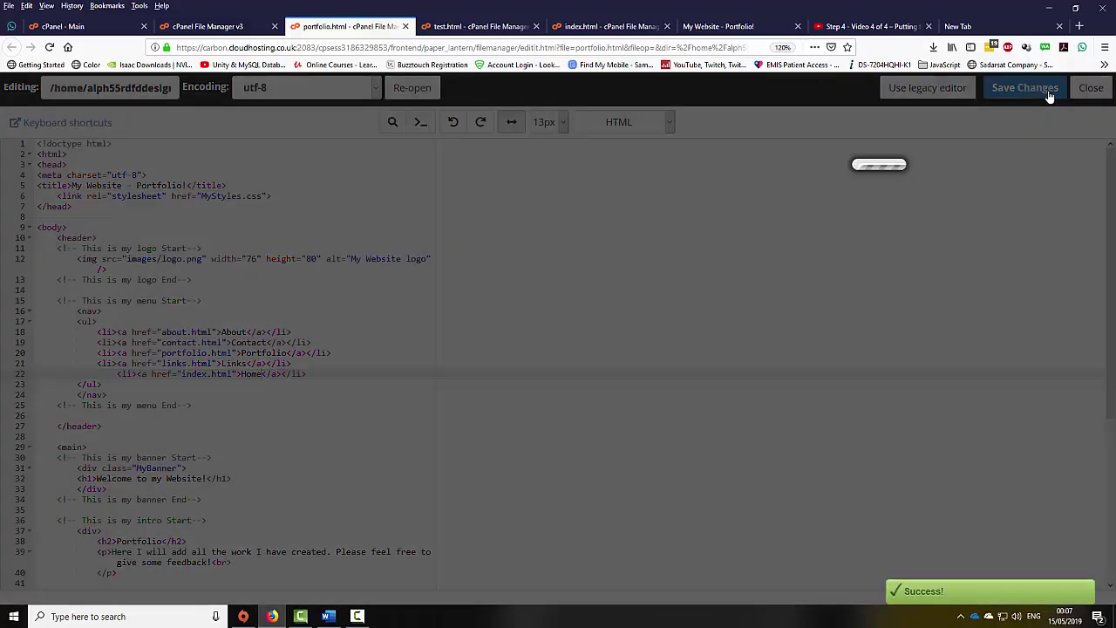
pyautogui.click(755, 30)
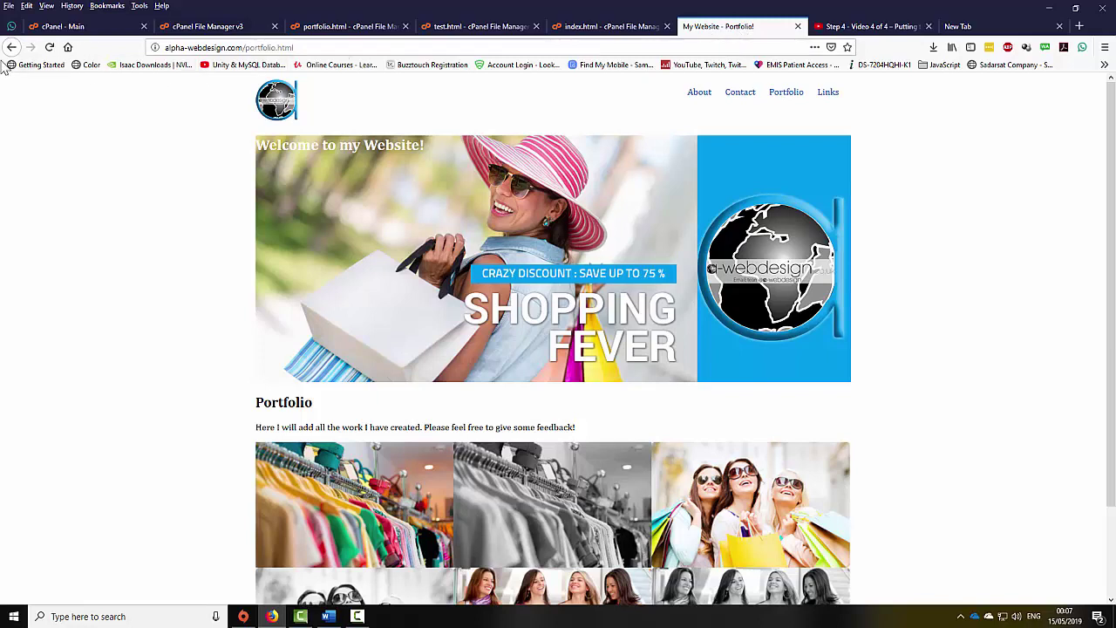
# - Reload the live site, follow the Home and test menu links, and reload the test page
pyautogui.click(49, 49)
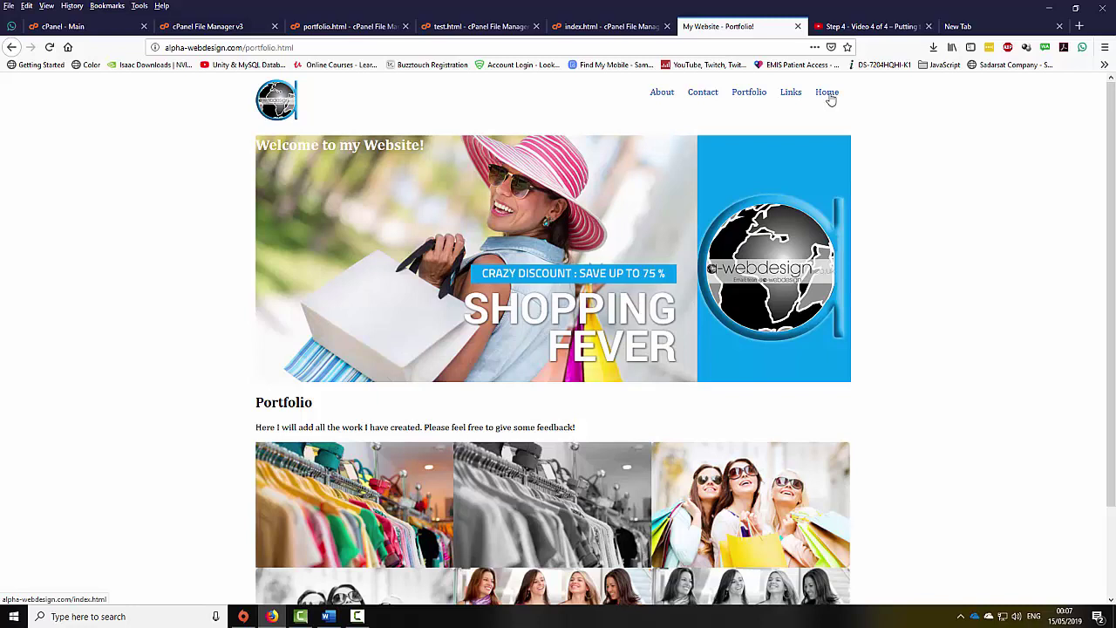
pyautogui.click(830, 98)
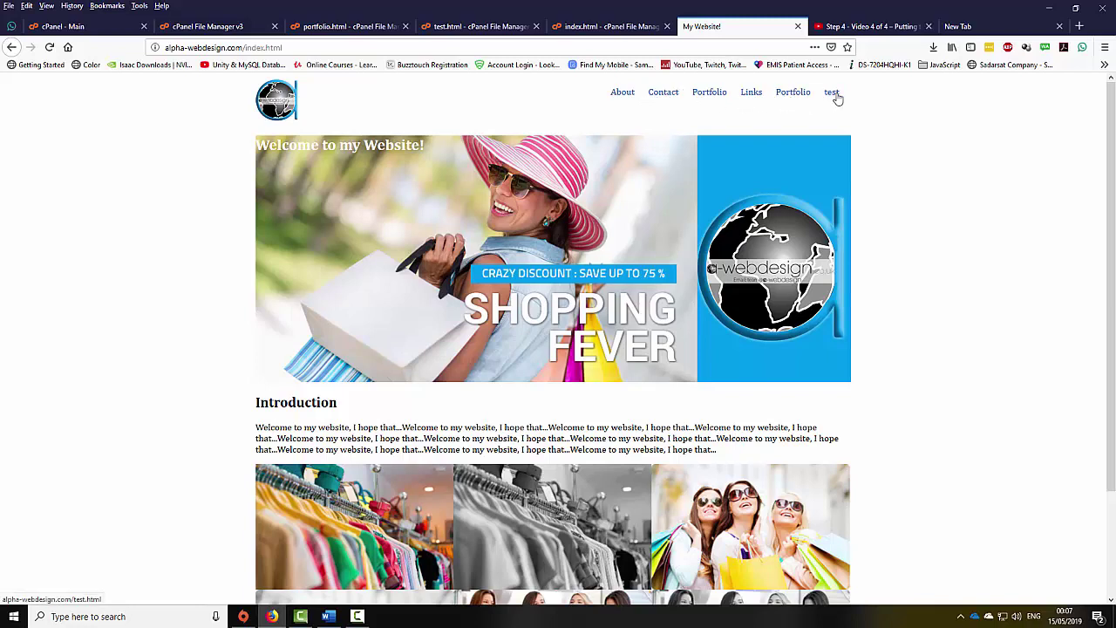
pyautogui.click(834, 94)
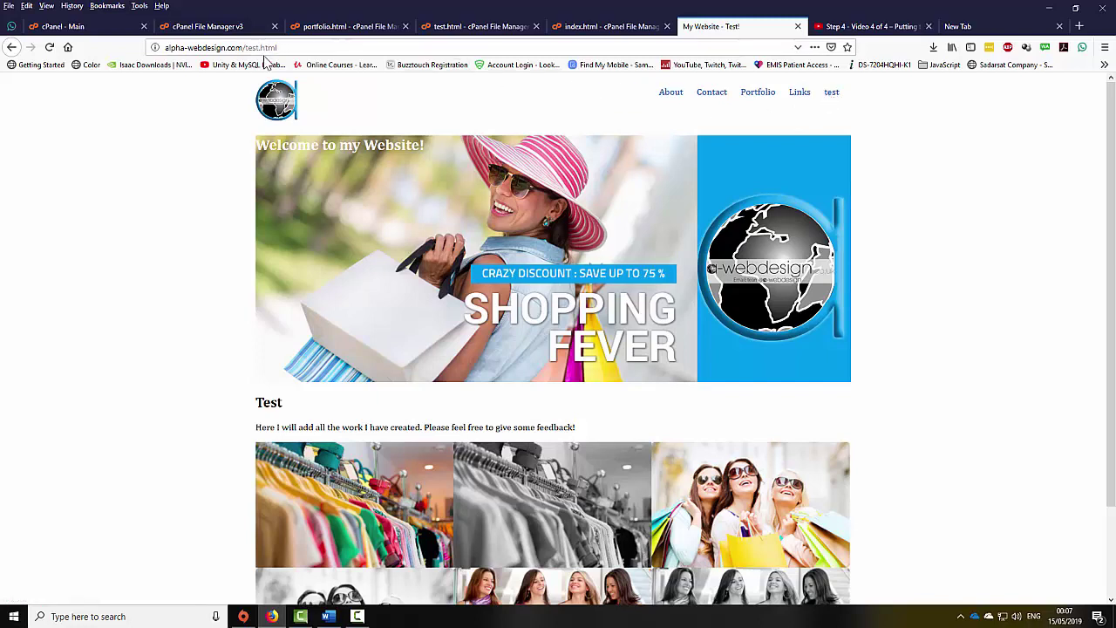
pyautogui.click(824, 95)
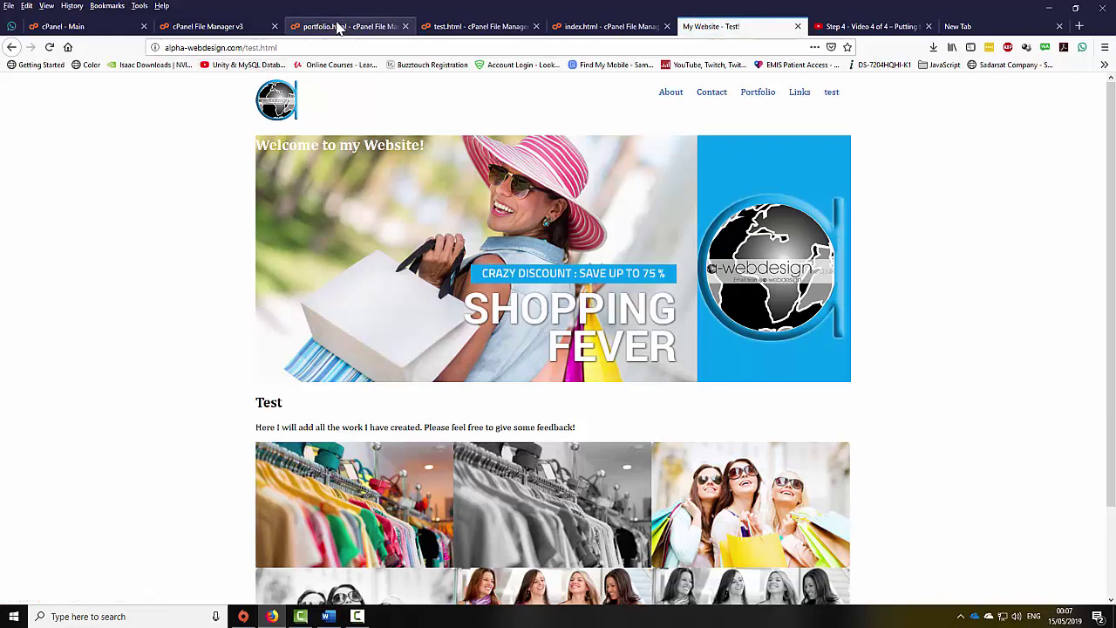
pyautogui.click(336, 26)
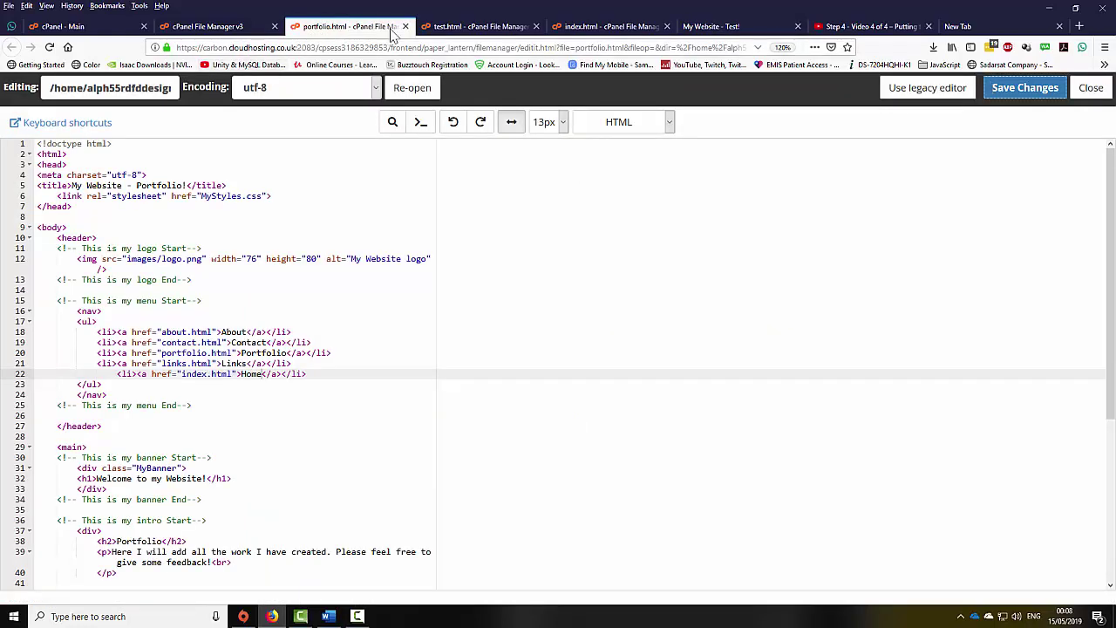
# - Close the three open editors and open test.html in the code editor
pyautogui.click(404, 26)
pyautogui.click(405, 26)
pyautogui.click(405, 26)
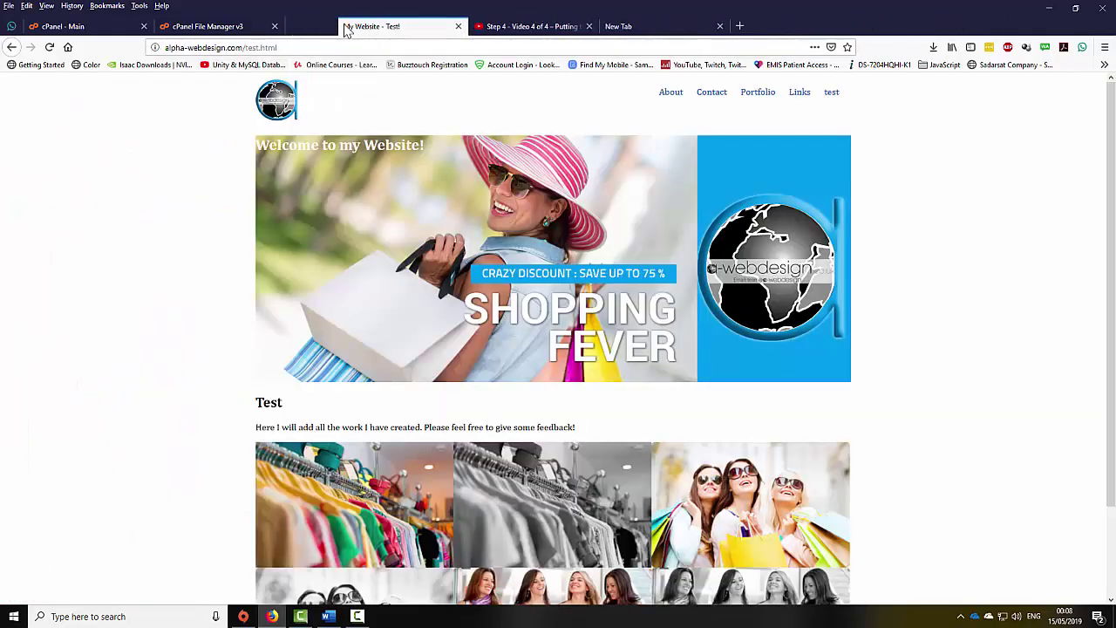
pyautogui.click(218, 26)
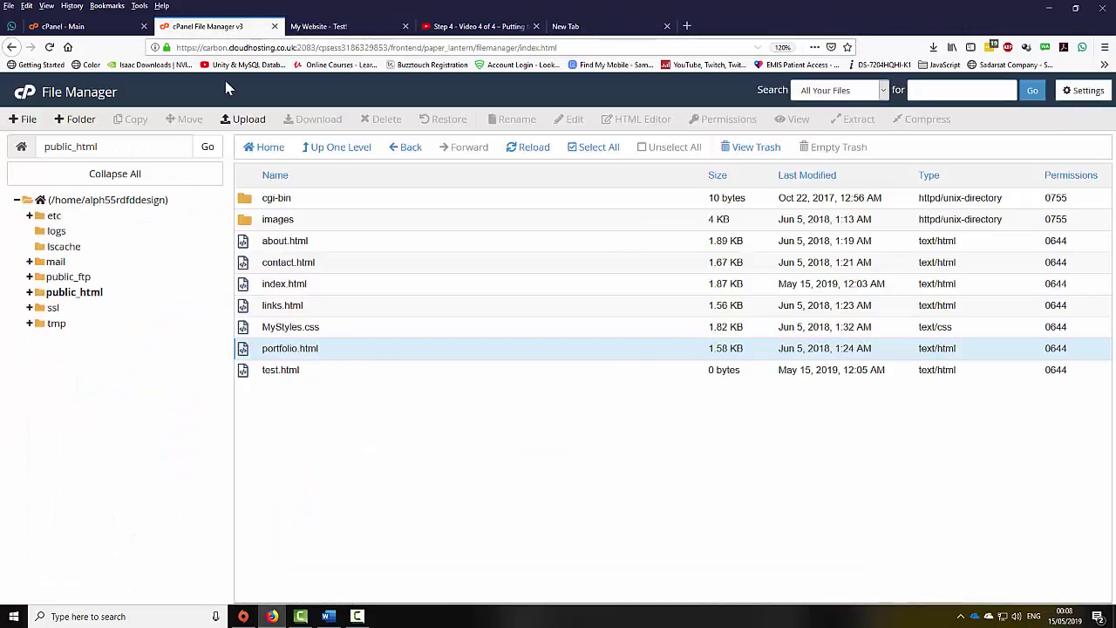
pyautogui.click(259, 377)
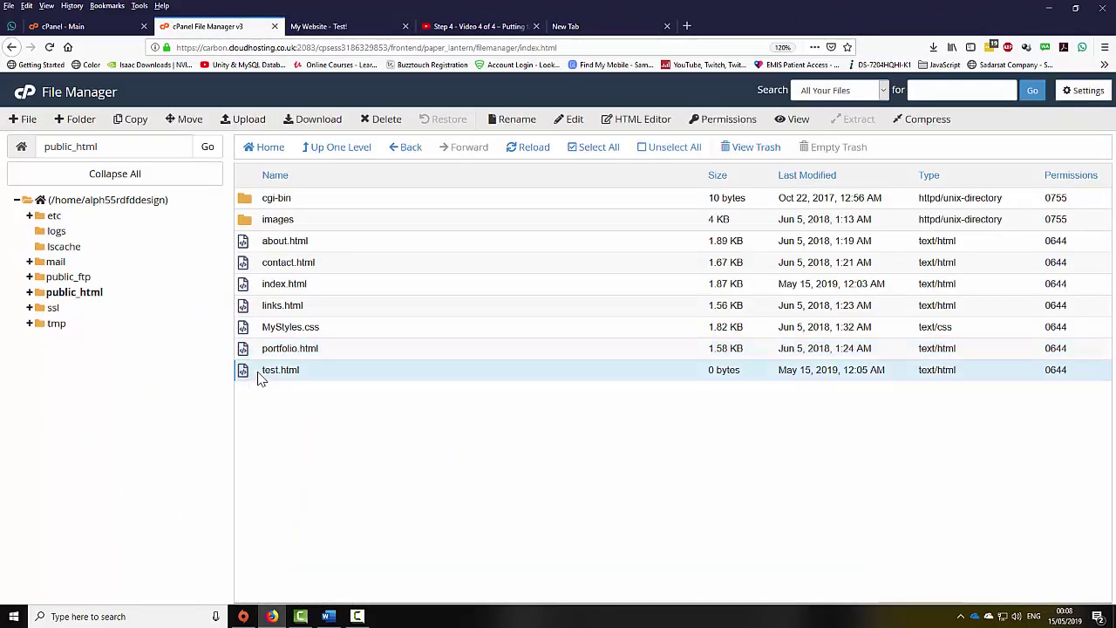
pyautogui.rightClick(260, 376)
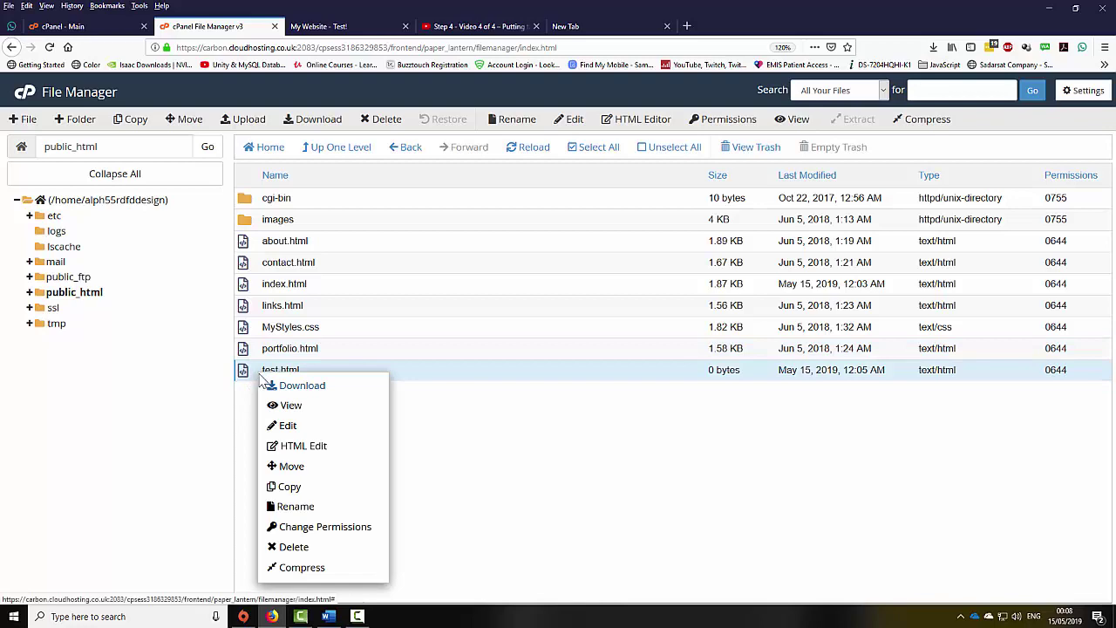
pyautogui.click(287, 426)
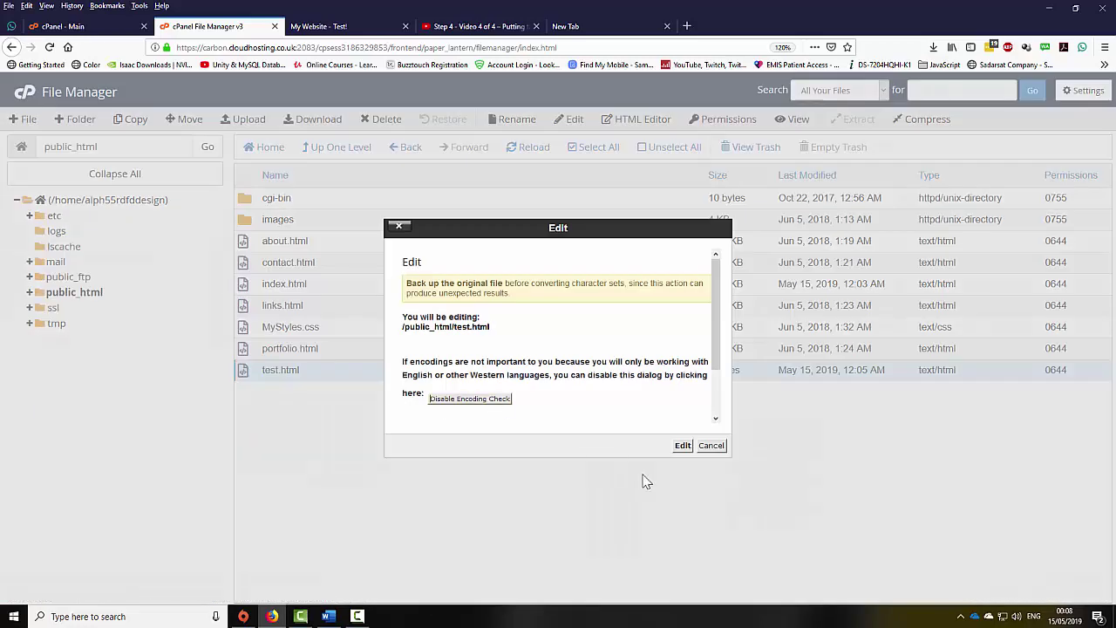
pyautogui.click(682, 445)
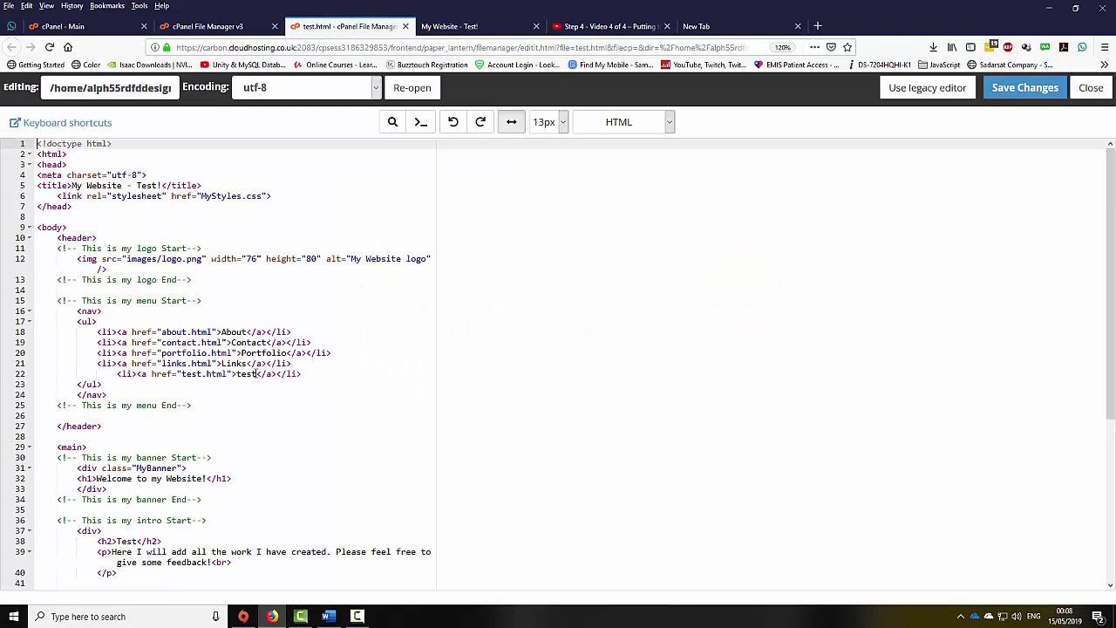
# - Change line 22's link to href="index.html" with the text Home, and save
pyautogui.doubleClick(186, 374)
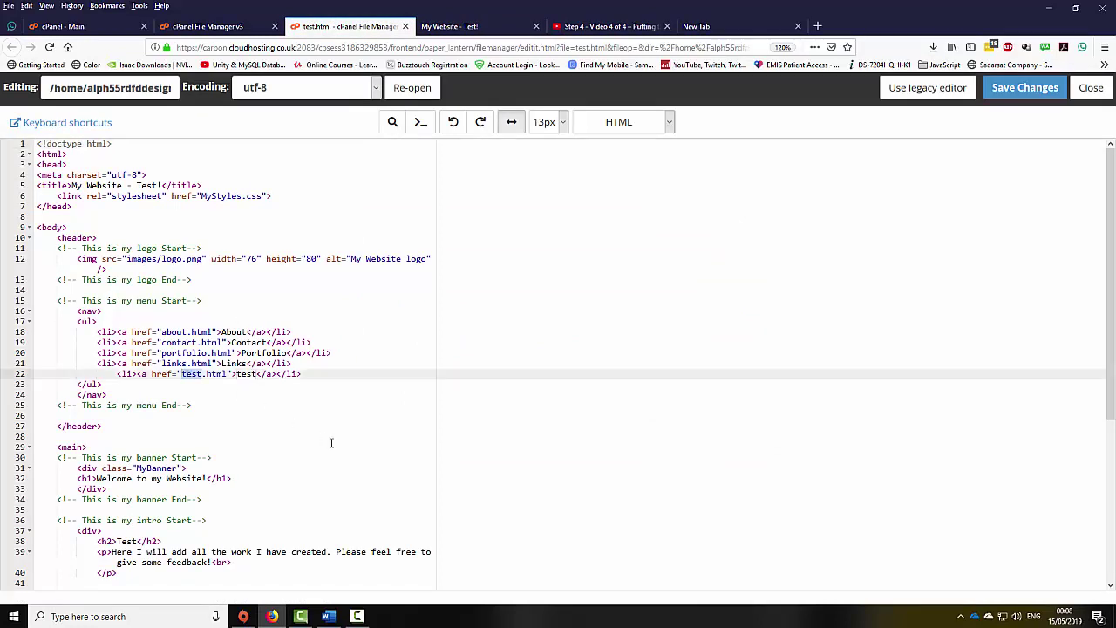
pyautogui.write('index')
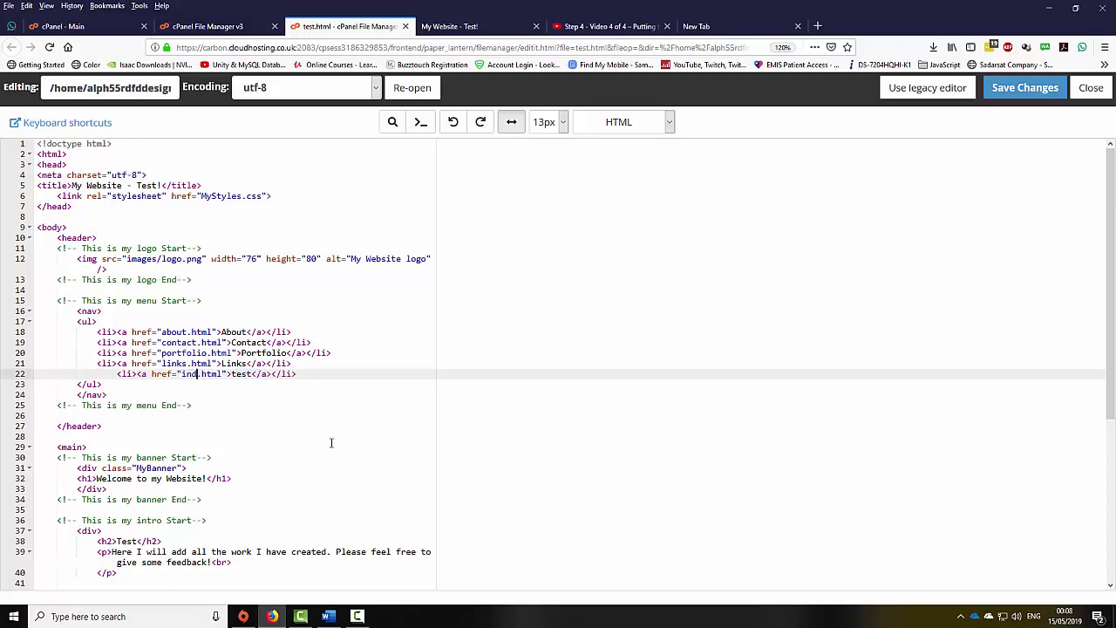
pyautogui.doubleClick(250, 374)
pyautogui.write('Home')
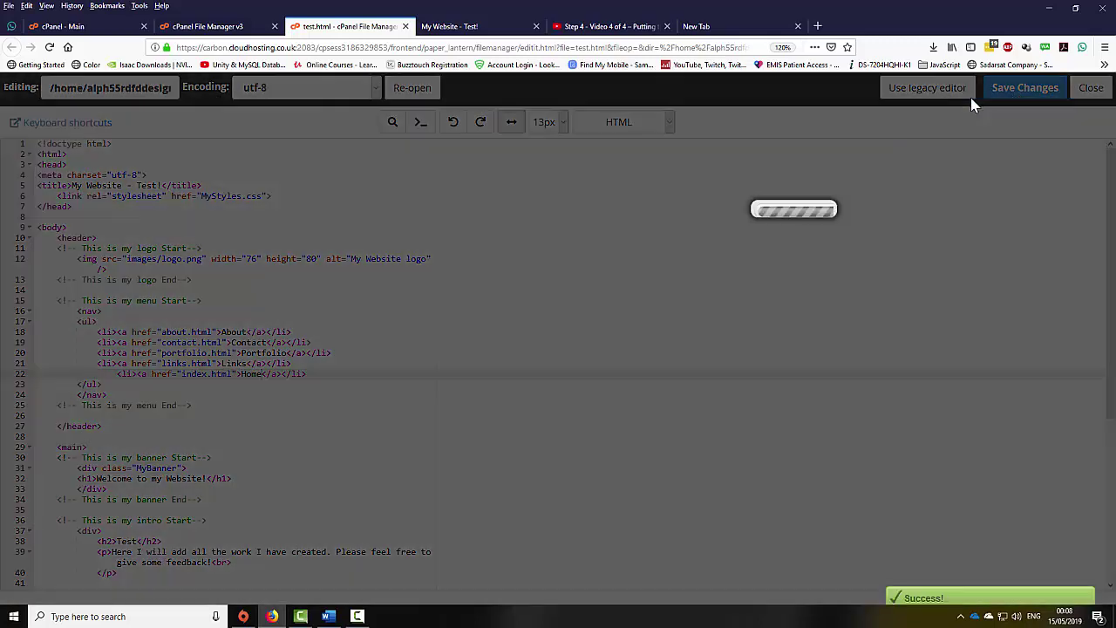
pyautogui.click(1011, 98)
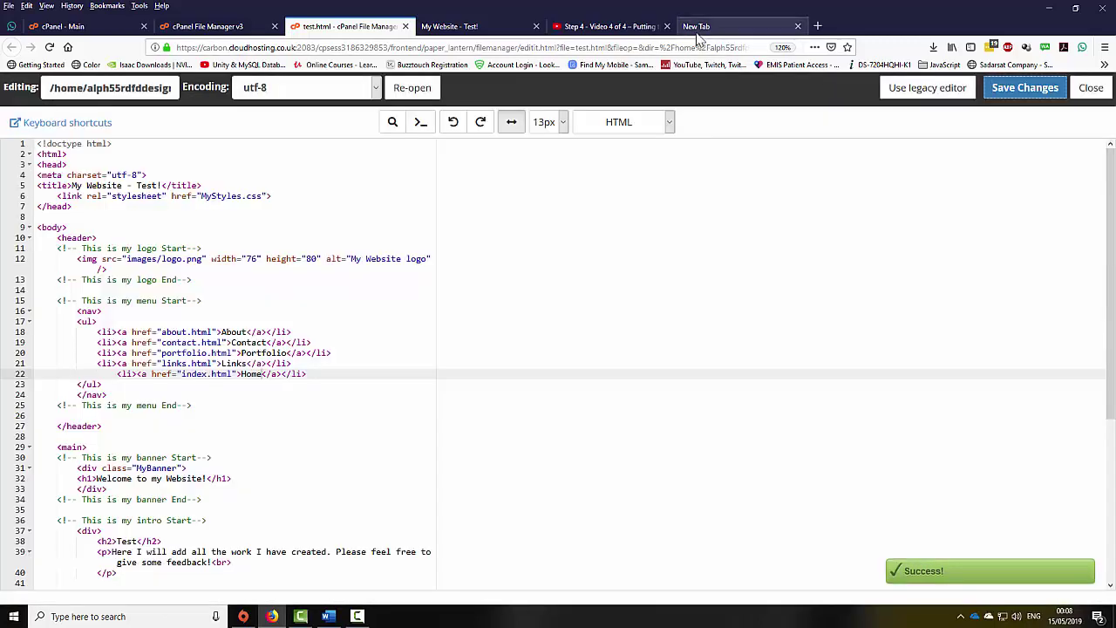
# - Reload the live test page and check the Home, test, Home and Portfolio links
pyautogui.click(449, 29)
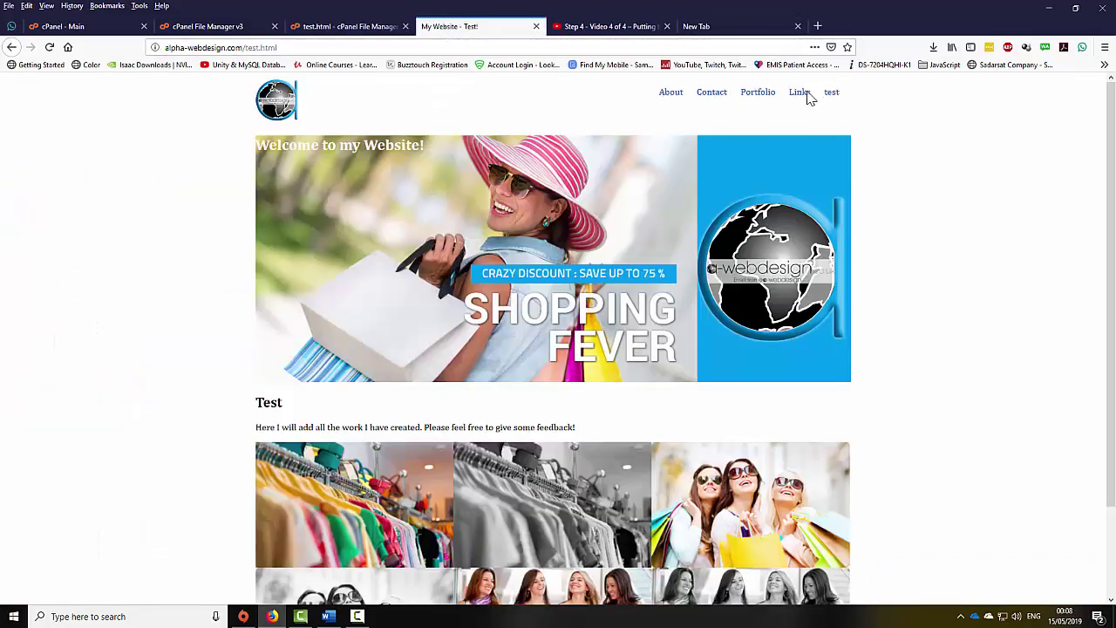
pyautogui.click(49, 47)
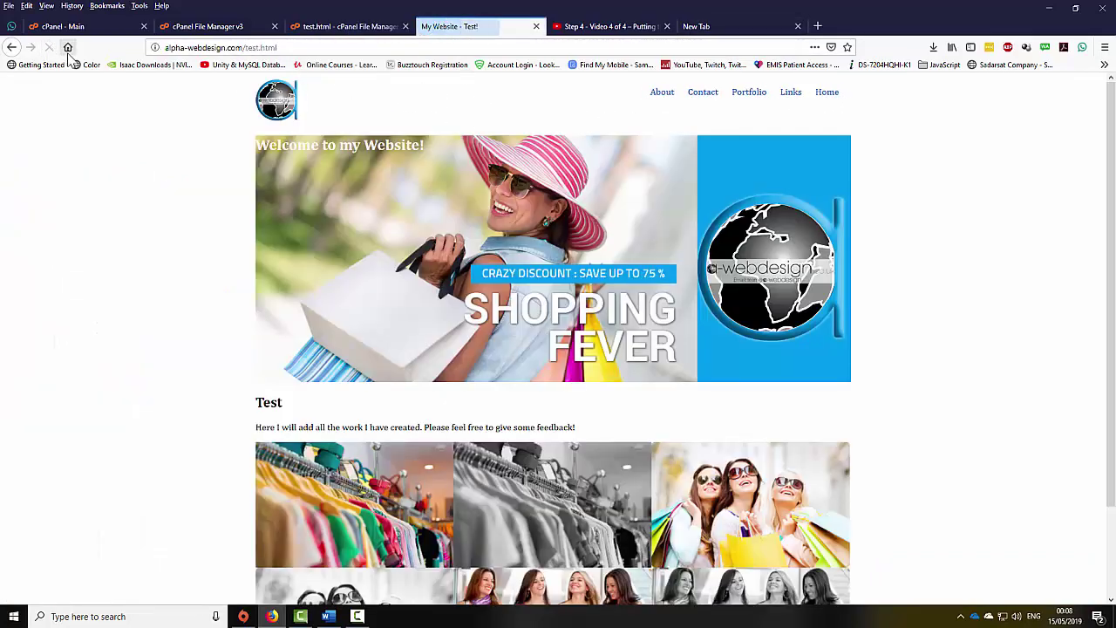
pyautogui.click(828, 93)
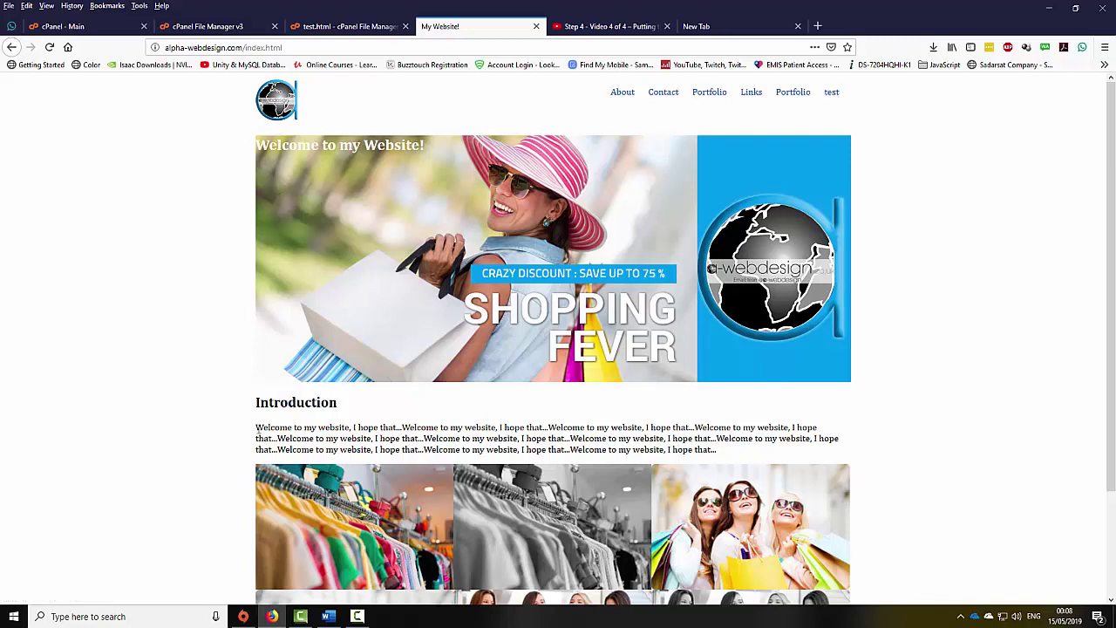
pyautogui.click(832, 96)
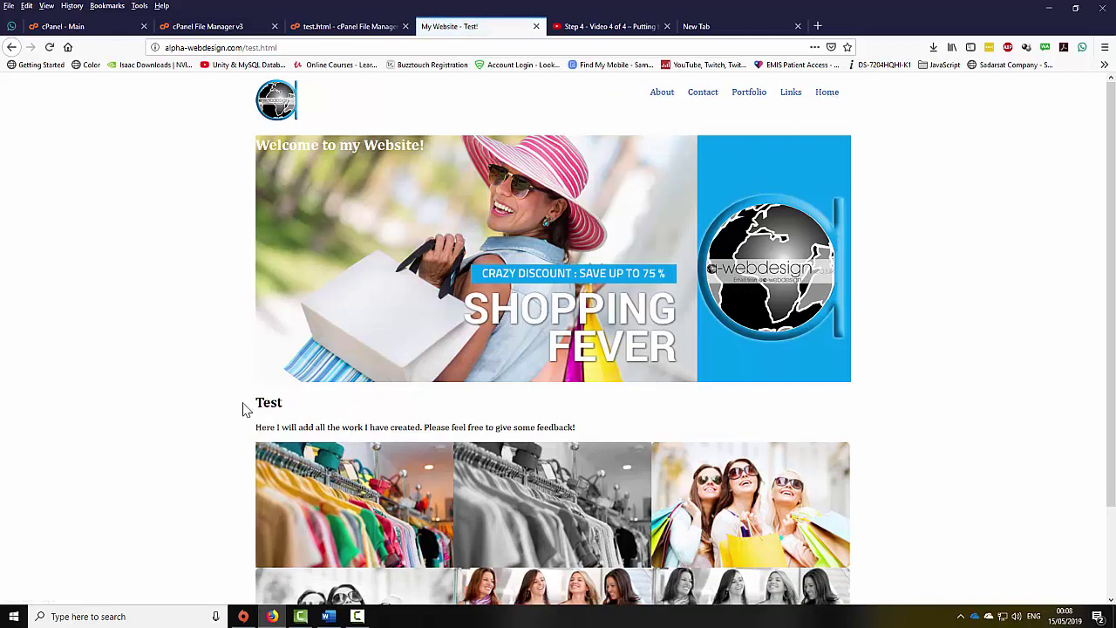
pyautogui.click(830, 98)
pyautogui.click(788, 100)
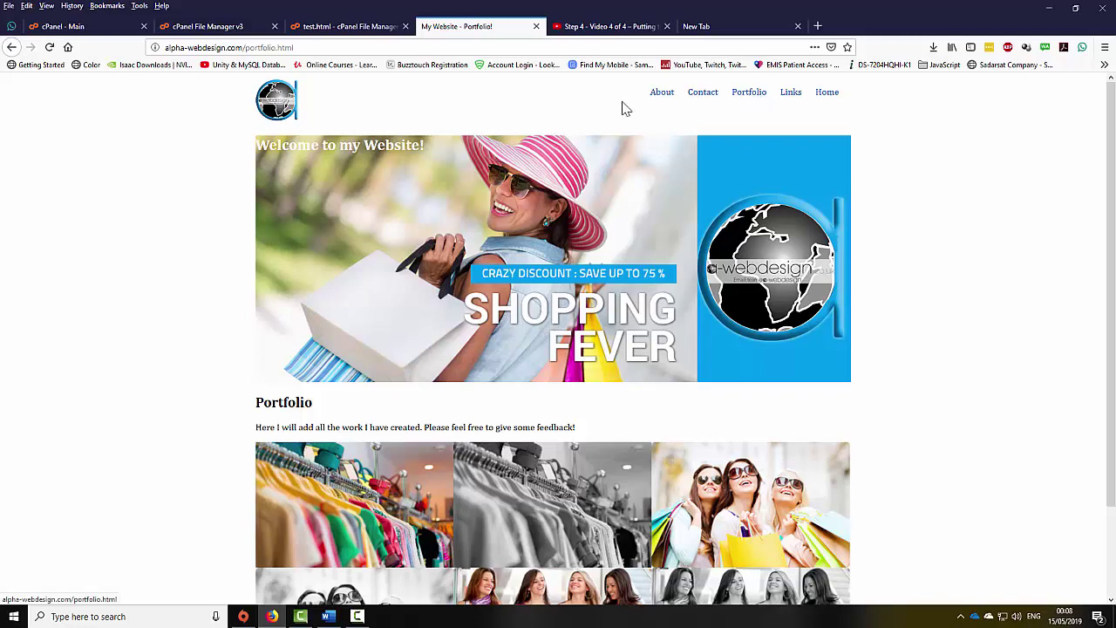
# - Close the test.html editor and open portfolio.html in the code editor
pyautogui.click(324, 33)
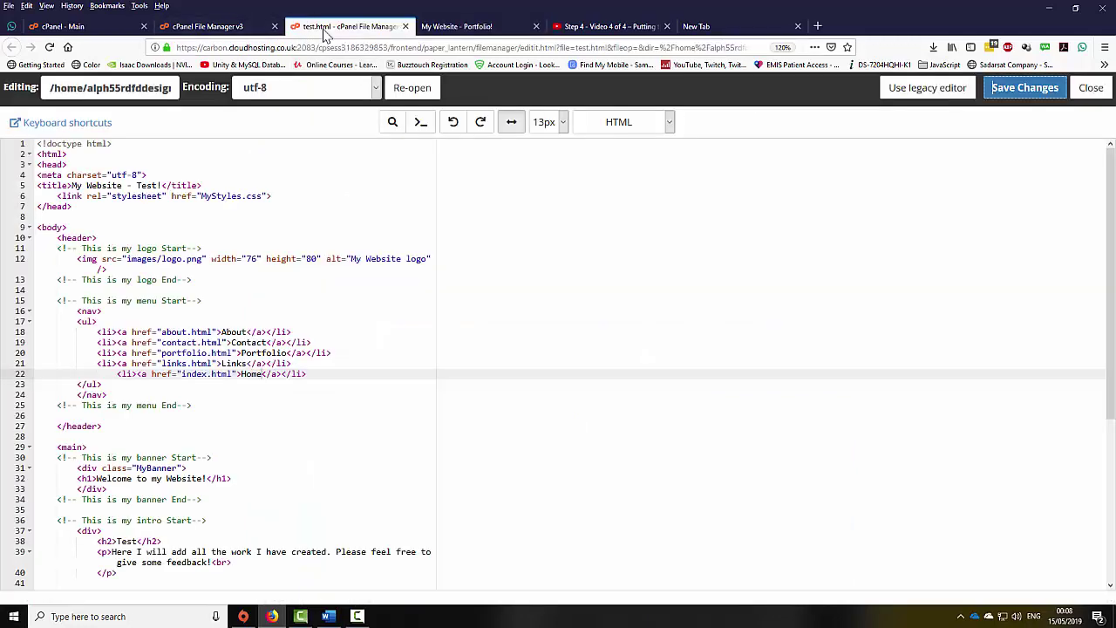
pyautogui.click(404, 27)
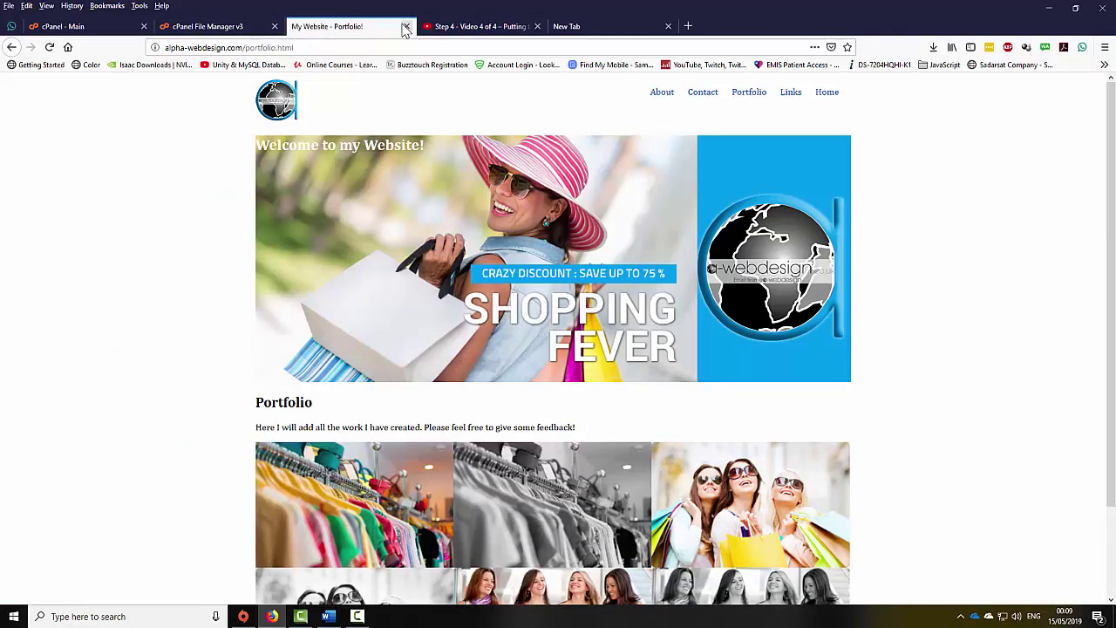
pyautogui.click(239, 27)
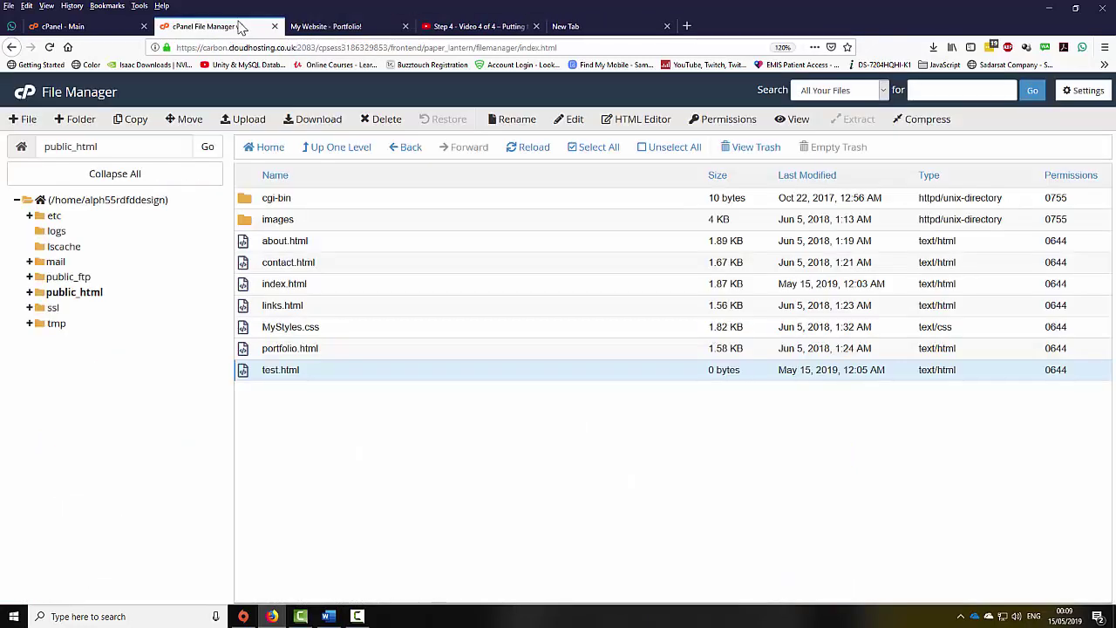
pyautogui.rightClick(272, 349)
pyautogui.click(304, 405)
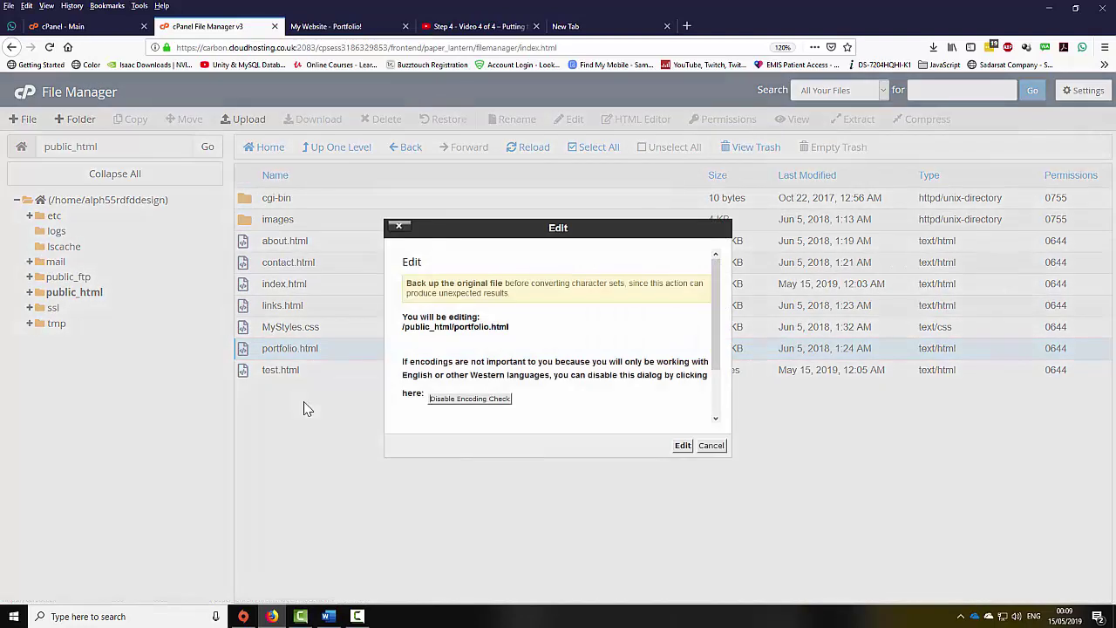
pyautogui.click(683, 445)
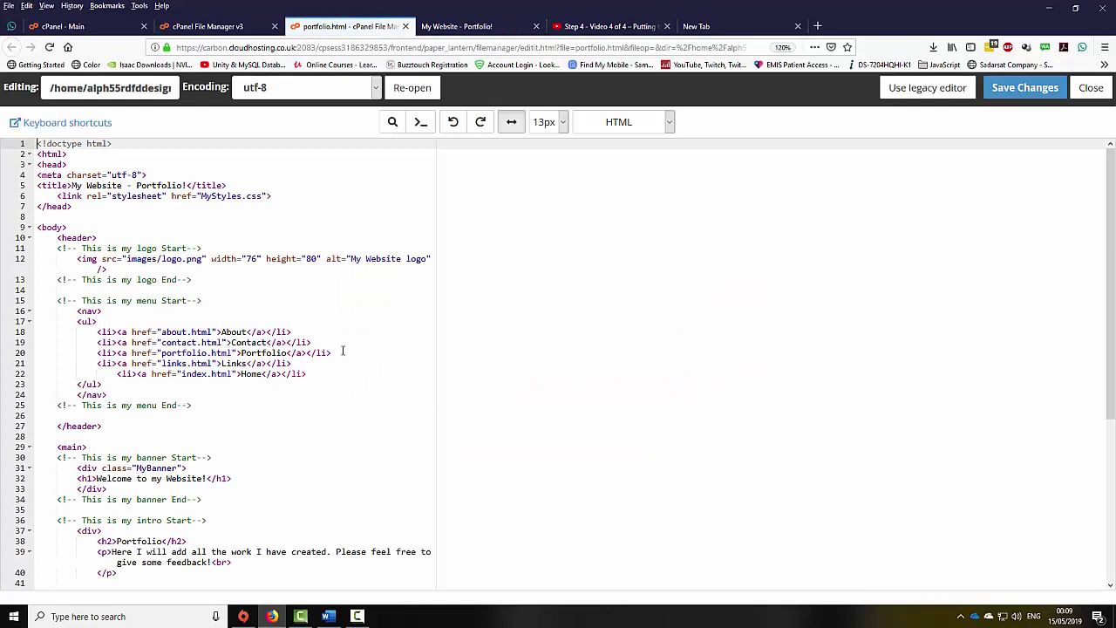
# - Delete the Portfolio list item on line 20, save, and view the live page
pyautogui.moveTo(342, 351); pyautogui.dragTo(80, 351)
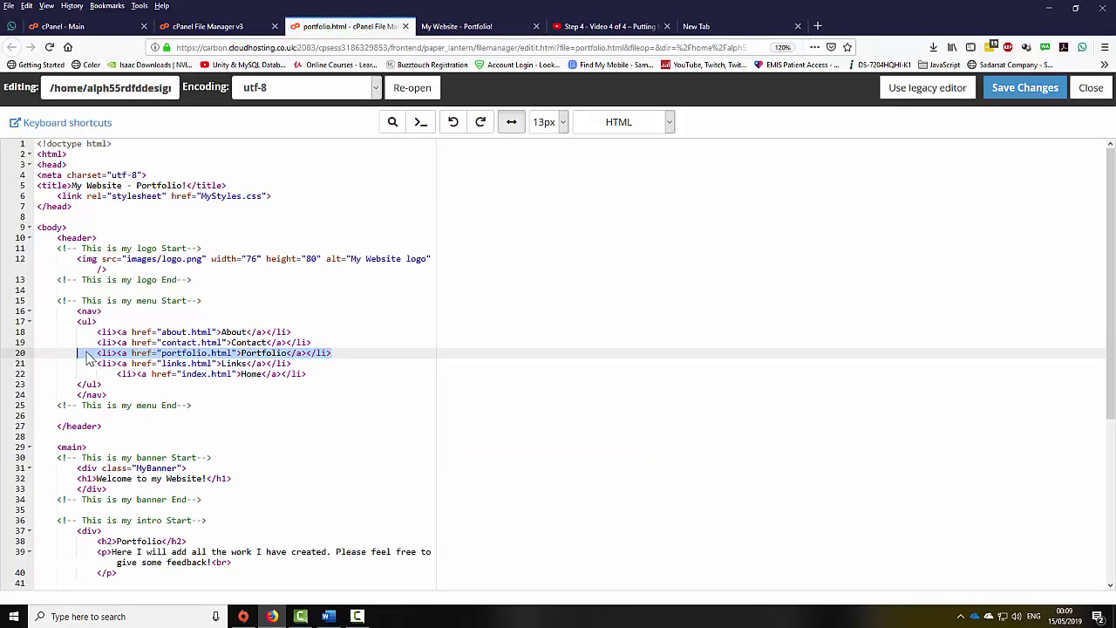
pyautogui.press('BackSpace')
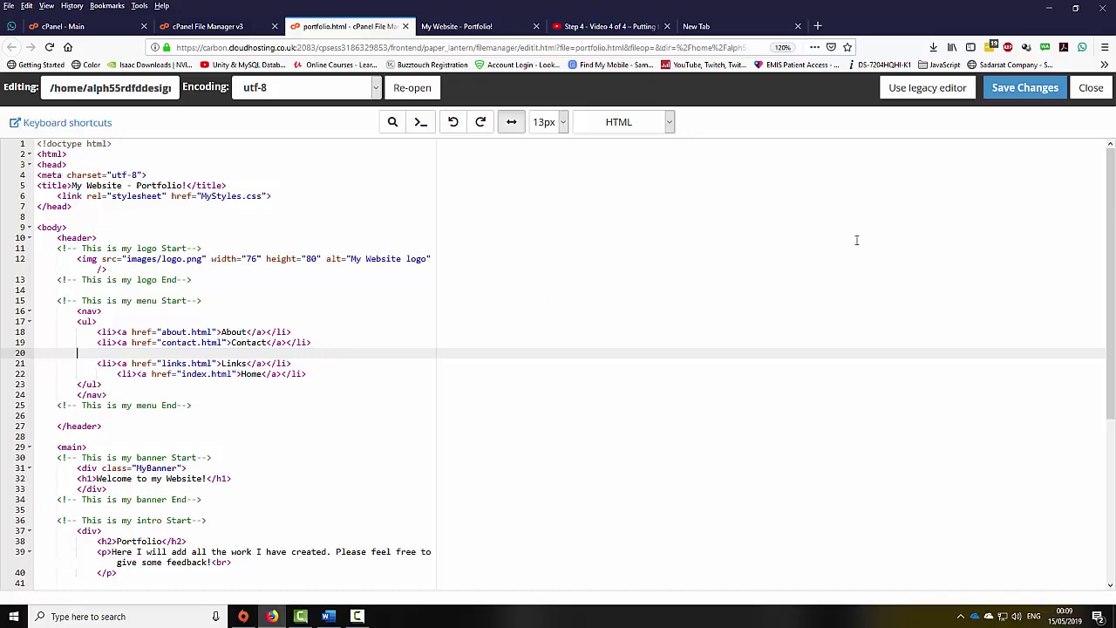
pyautogui.click(171, 389)
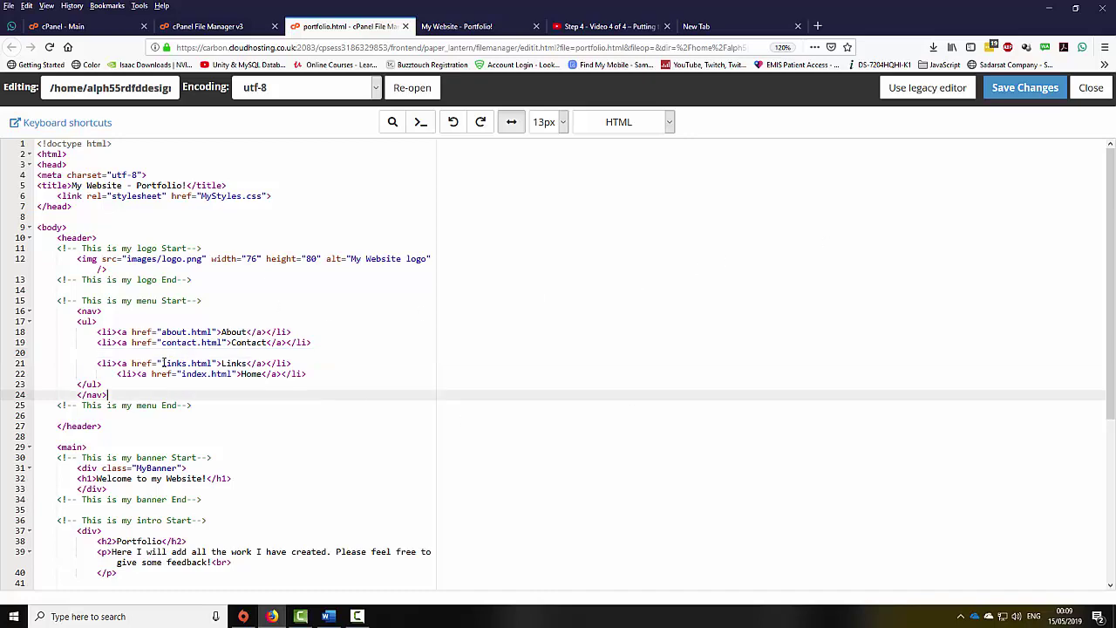
pyautogui.click(1027, 91)
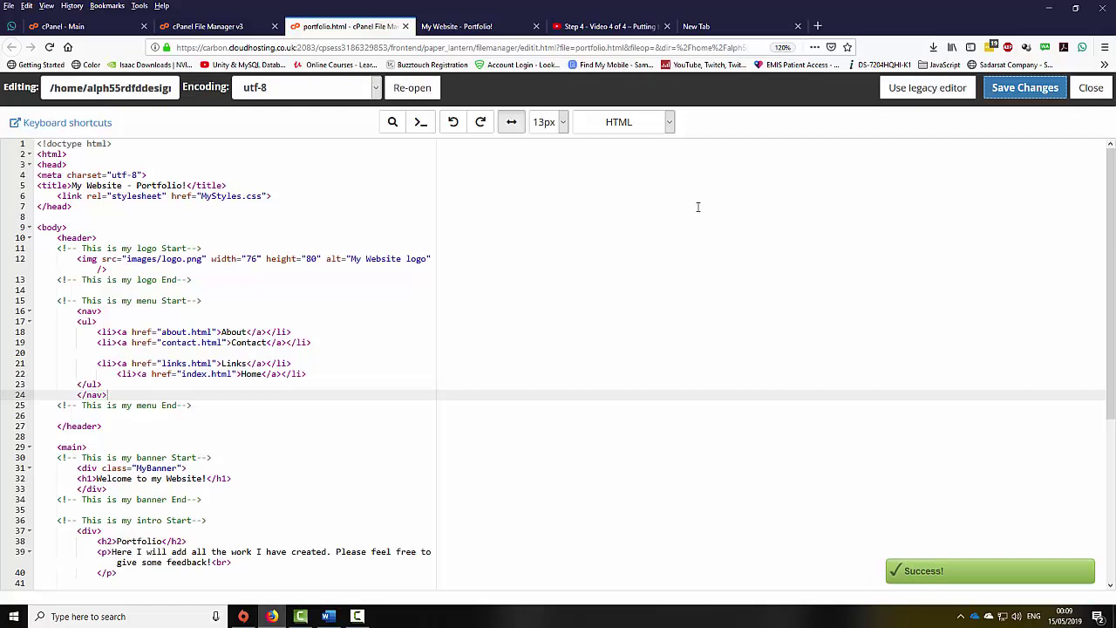
pyautogui.click(474, 26)
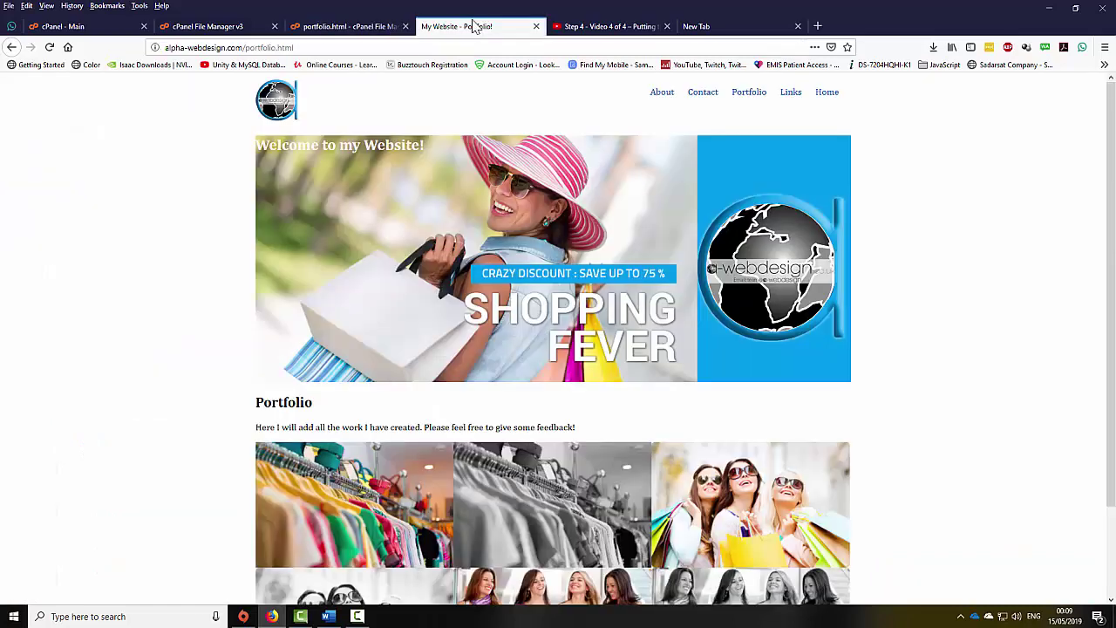
# - Reload the live Portfolio page, follow Home, then close the portfolio.html editor
pyautogui.click(50, 47)
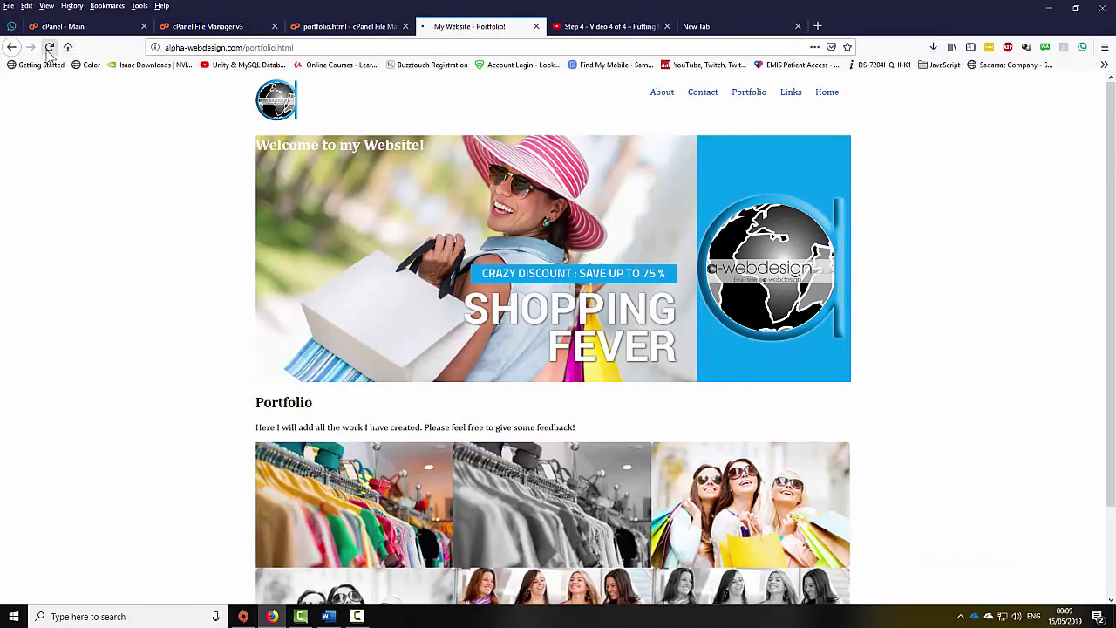
pyautogui.click(826, 92)
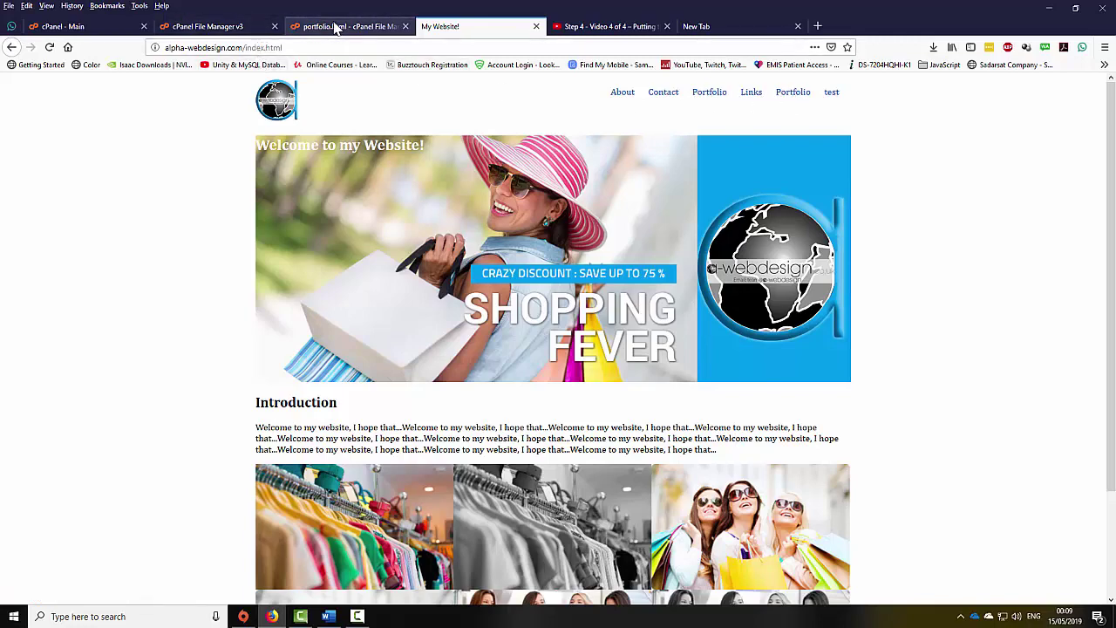
pyautogui.click(339, 26)
pyautogui.click(404, 26)
pyautogui.click(236, 28)
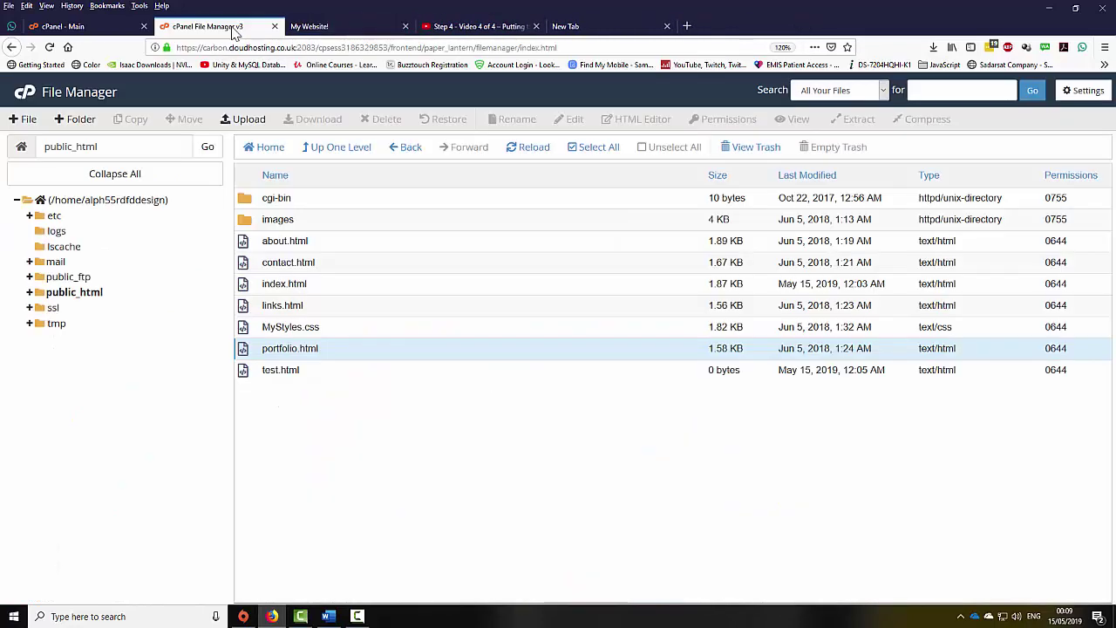
# - Open index.html in the code editor from the public_html list
pyautogui.click(256, 293)
pyautogui.rightClick(255, 295)
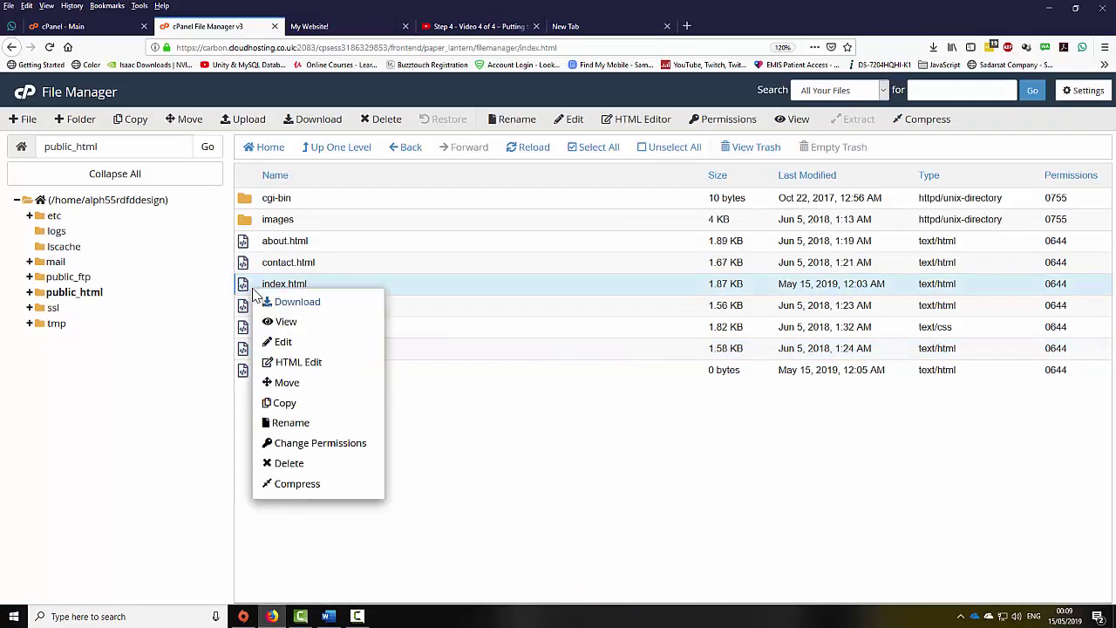
pyautogui.click(282, 341)
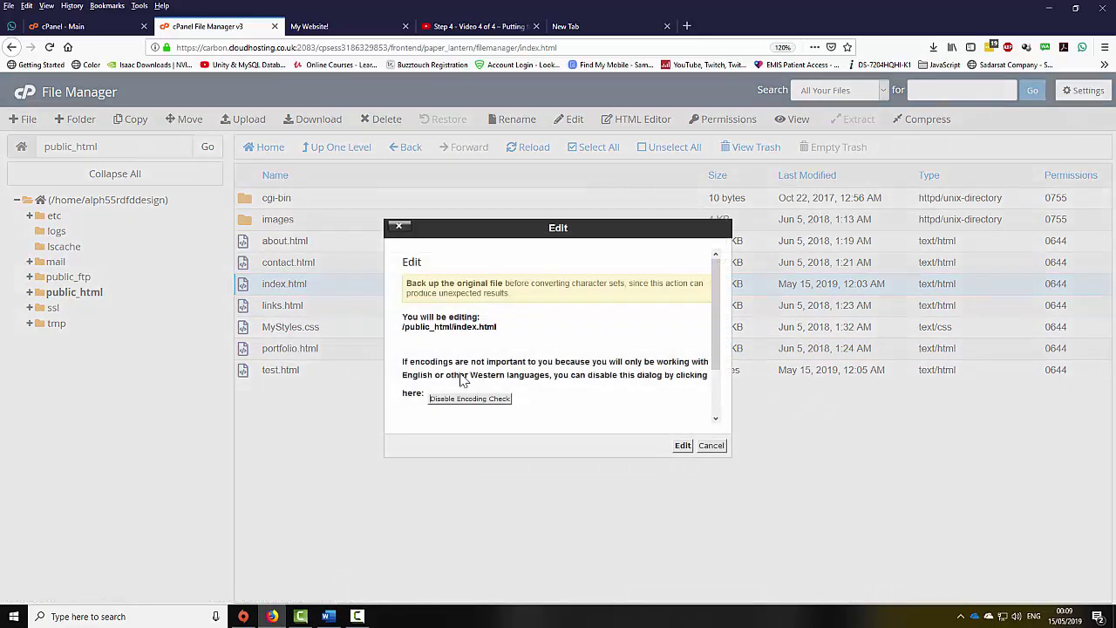
pyautogui.click(683, 446)
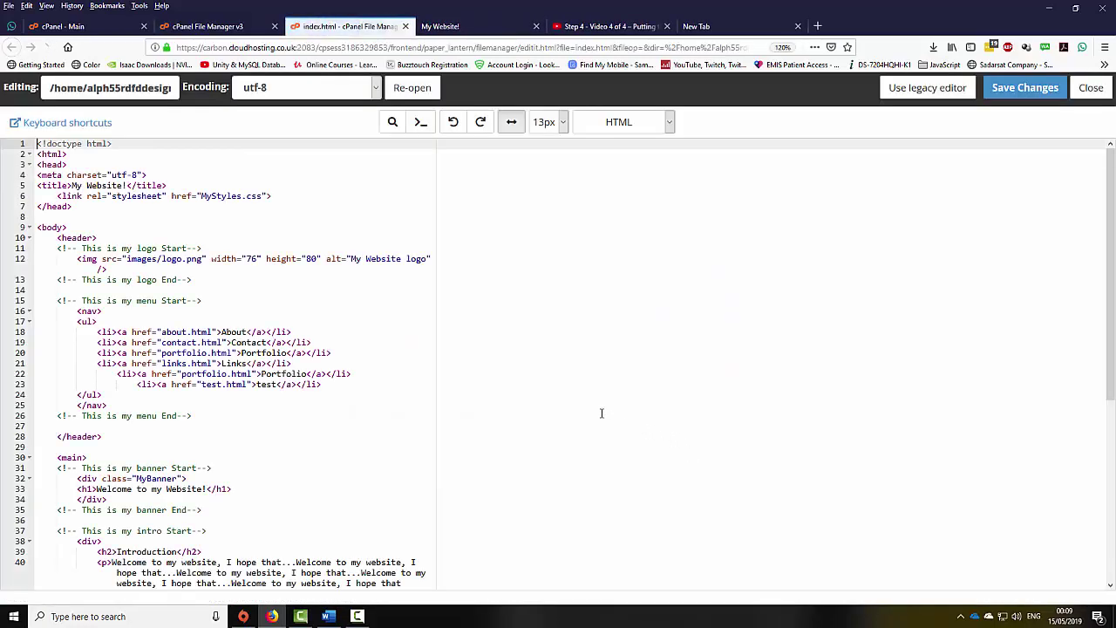
# - Remove the duplicate Portfolio link on line 22, tidy the test line, and save
pyautogui.moveTo(349, 351); pyautogui.dragTo(97, 352)
pyautogui.moveTo(352, 375); pyautogui.dragTo(76, 375)
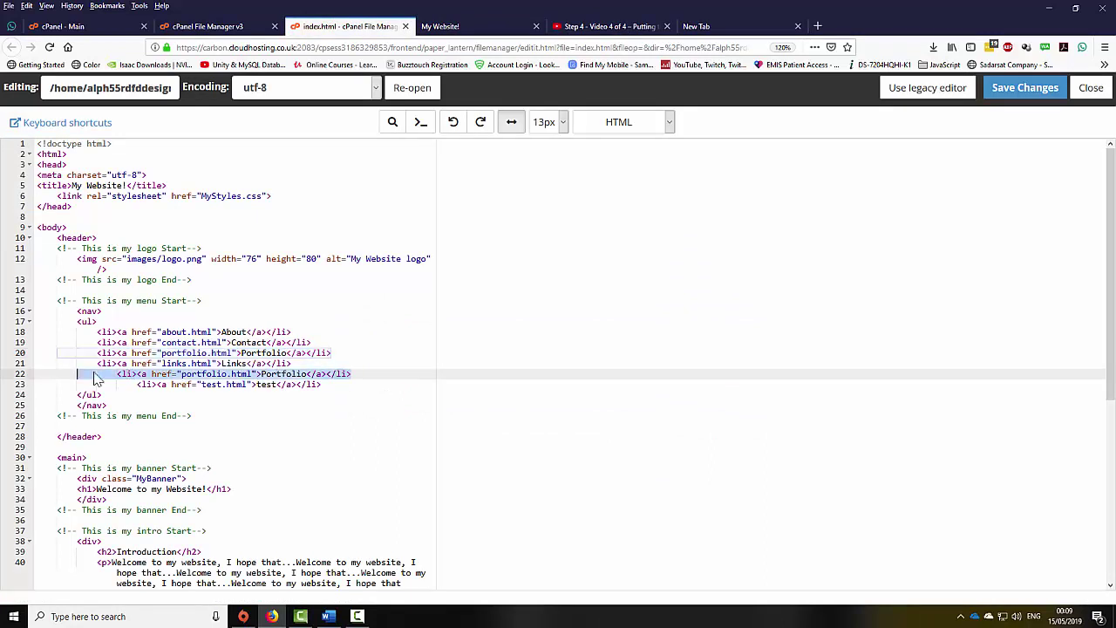
pyautogui.press('BackSpace')
pyautogui.click(109, 464)
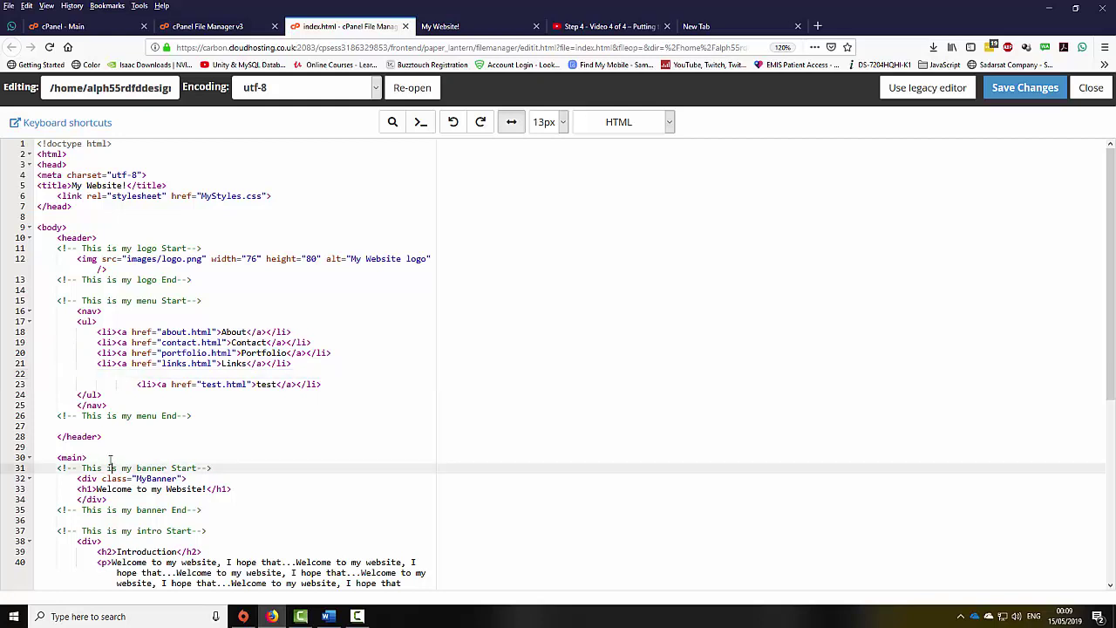
pyautogui.moveTo(136, 387); pyautogui.dragTo(38, 376)
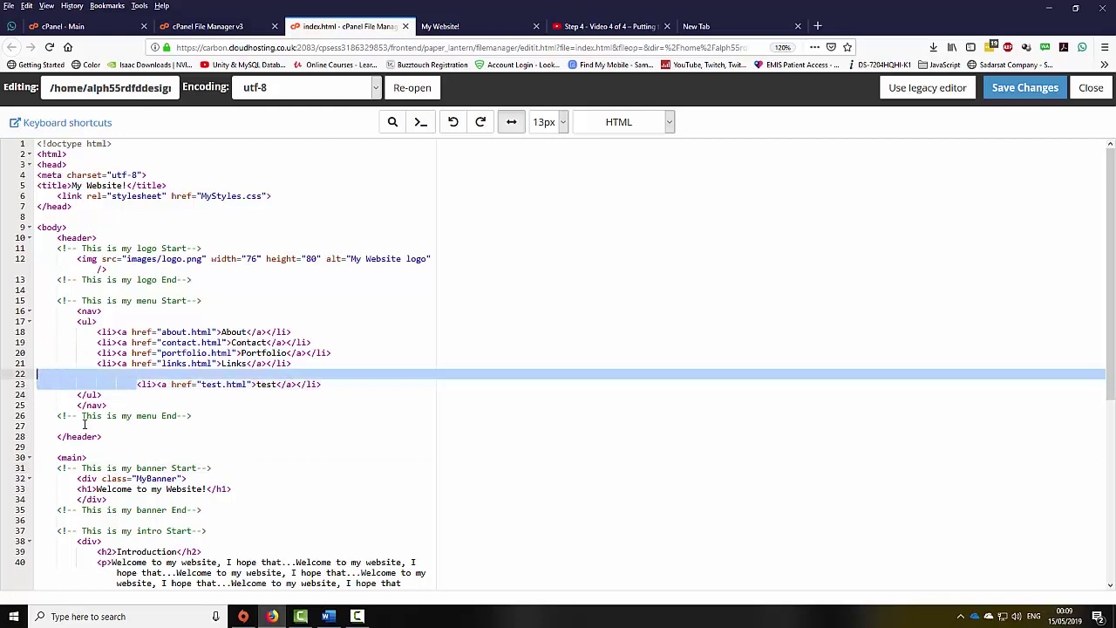
pyautogui.press('BackSpace')
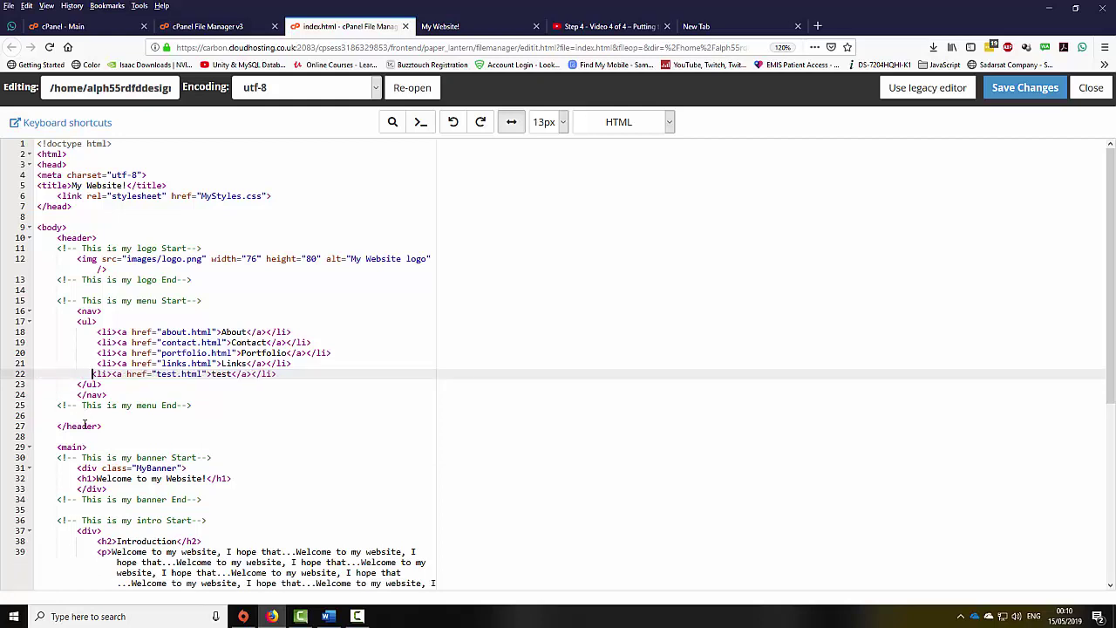
pyautogui.click(273, 425)
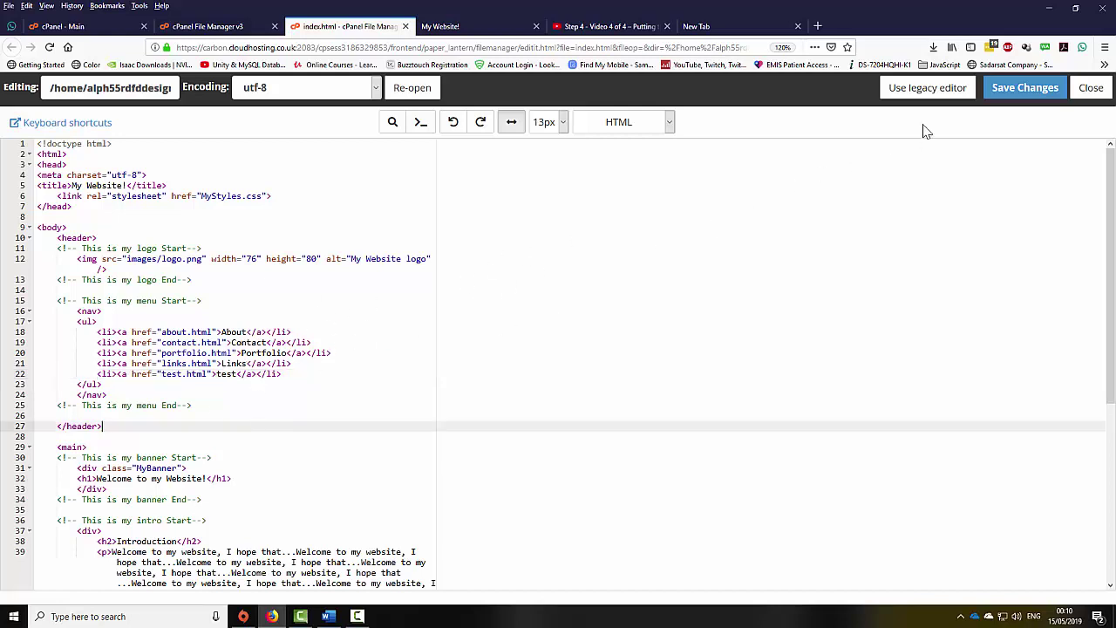
pyautogui.click(1023, 92)
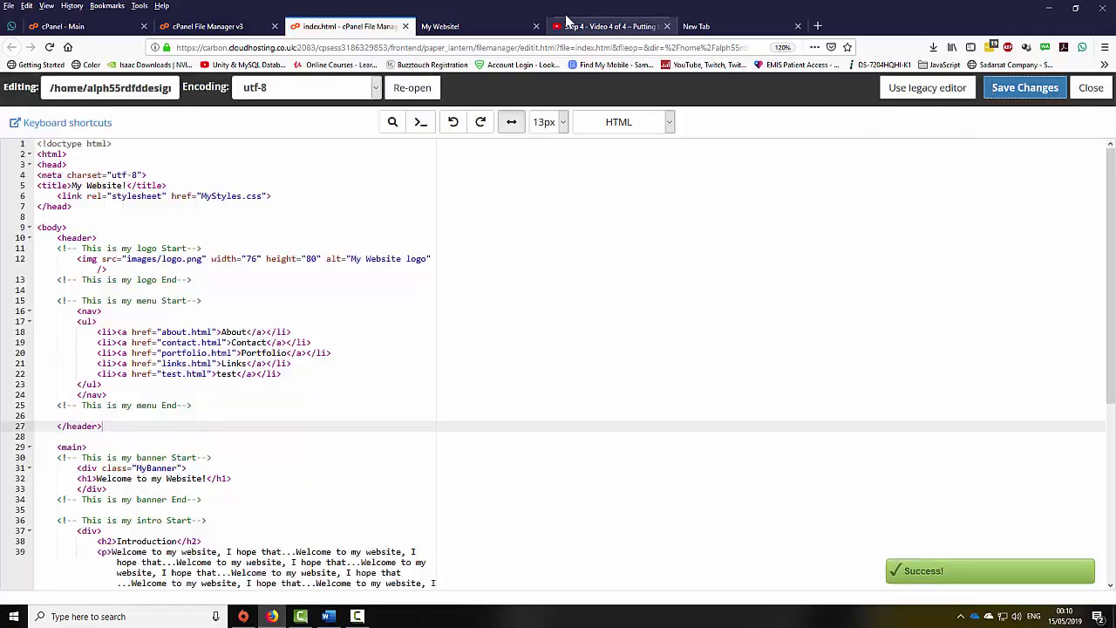
pyautogui.click(440, 26)
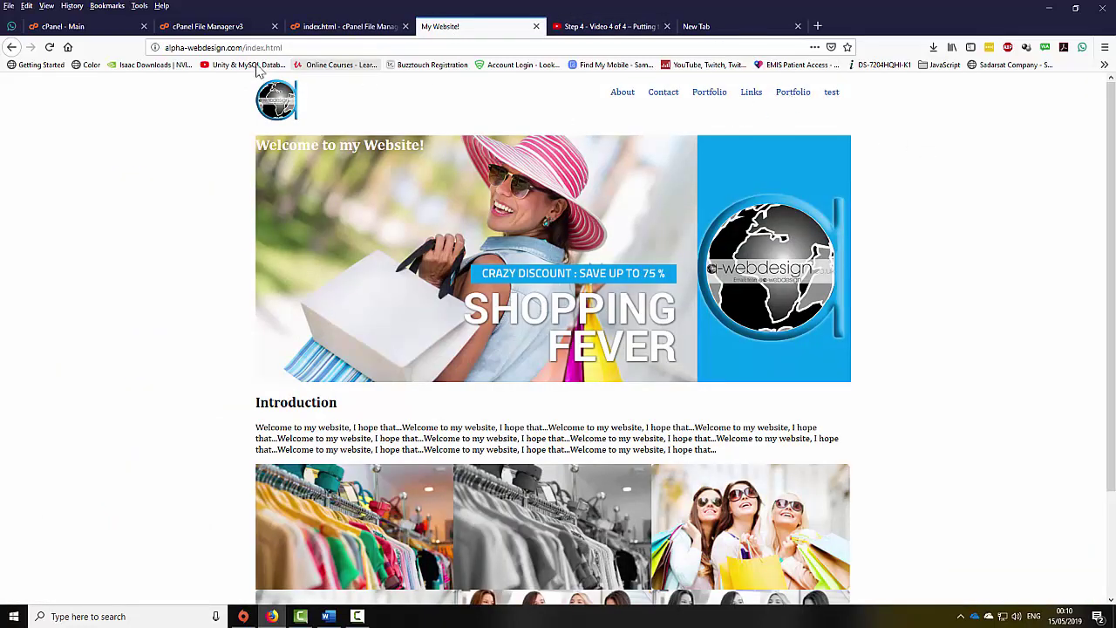
# - Reload the homepage to verify the menu, and close the index.html editor and File Manager tabs
pyautogui.click(48, 47)
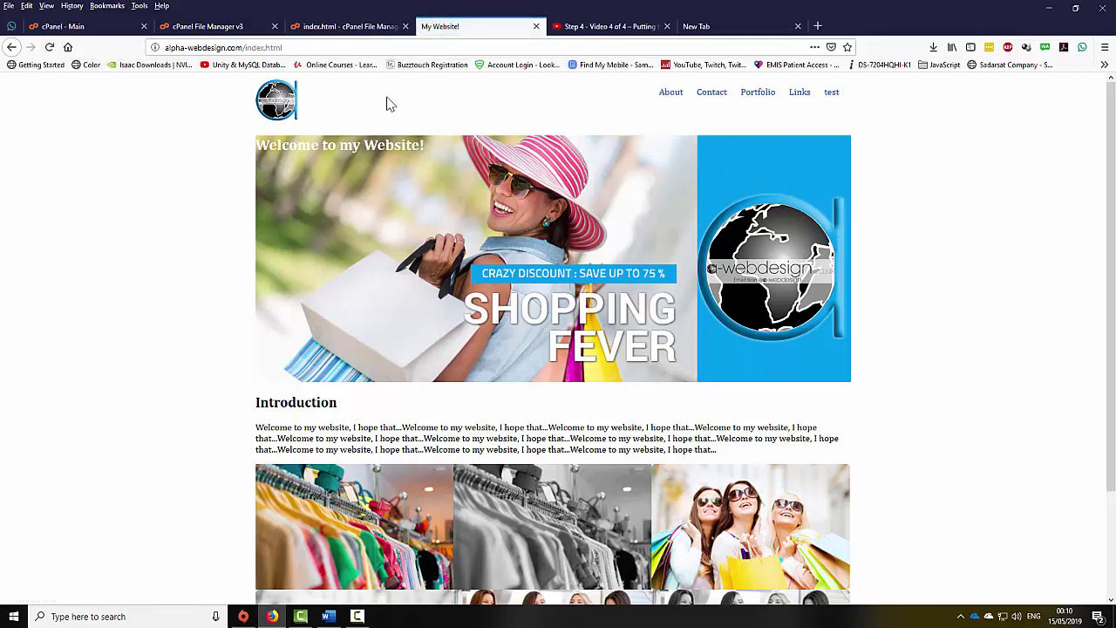
pyautogui.click(342, 27)
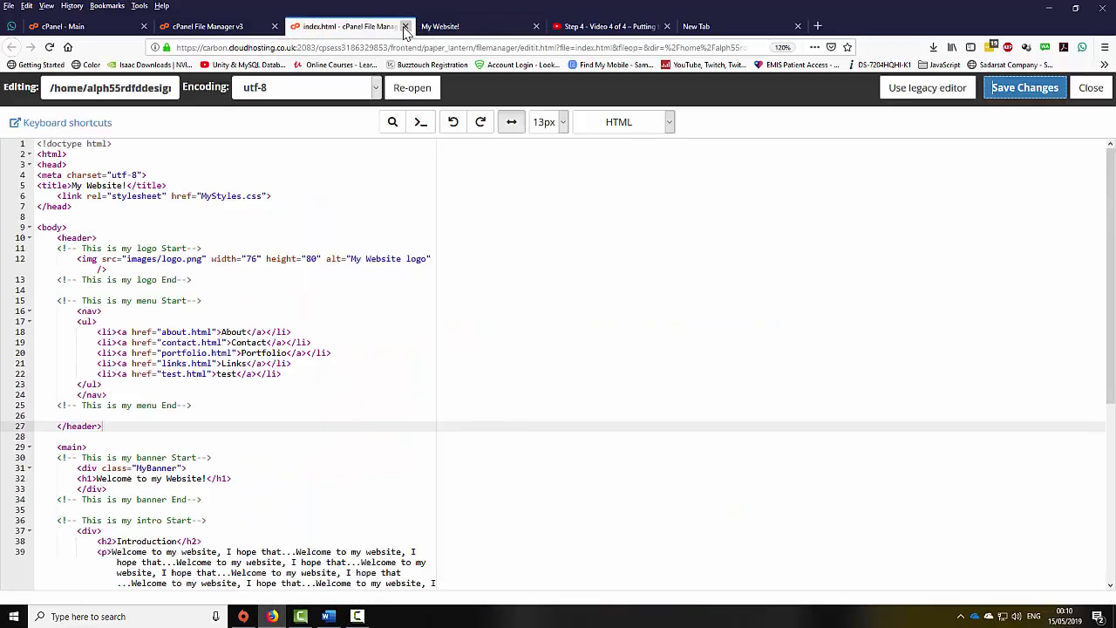
pyautogui.click(405, 27)
pyautogui.click(222, 27)
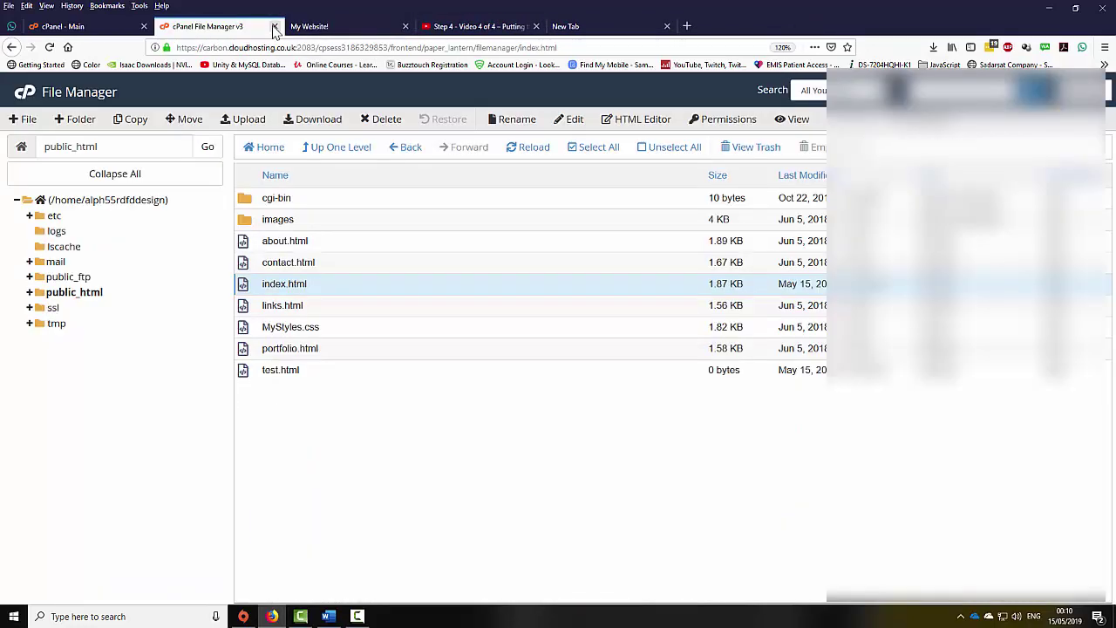
pyautogui.click(274, 26)
pyautogui.click(65, 26)
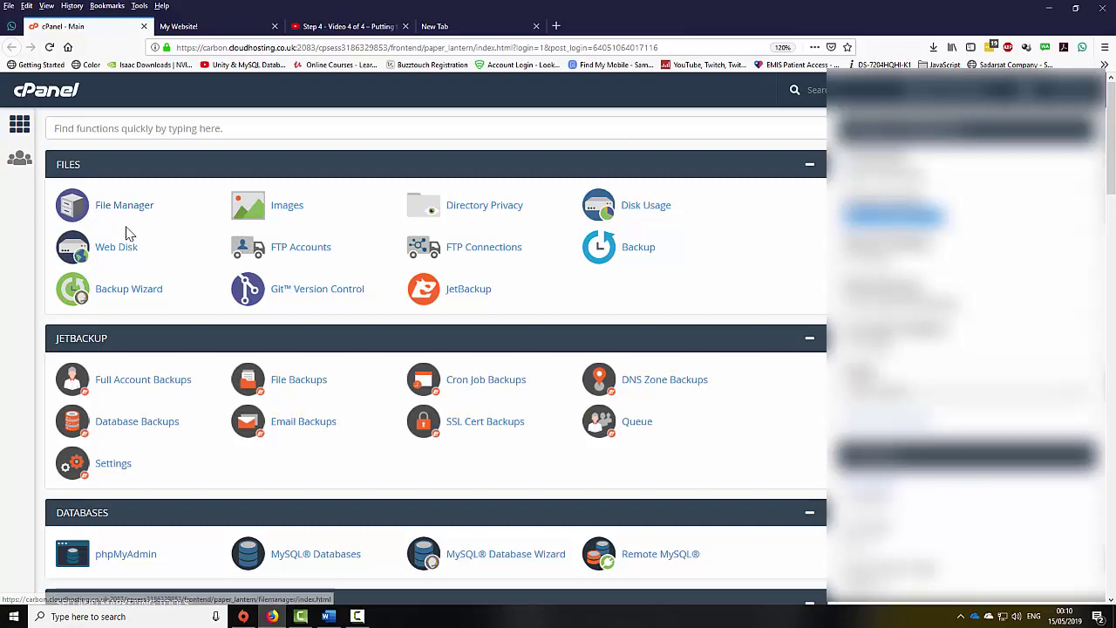
# - Scroll down the dashboard to the Email section and open Email Accounts
pyautogui.scroll(-3, 140, 219)
pyautogui.scroll(-3, 143, 218)
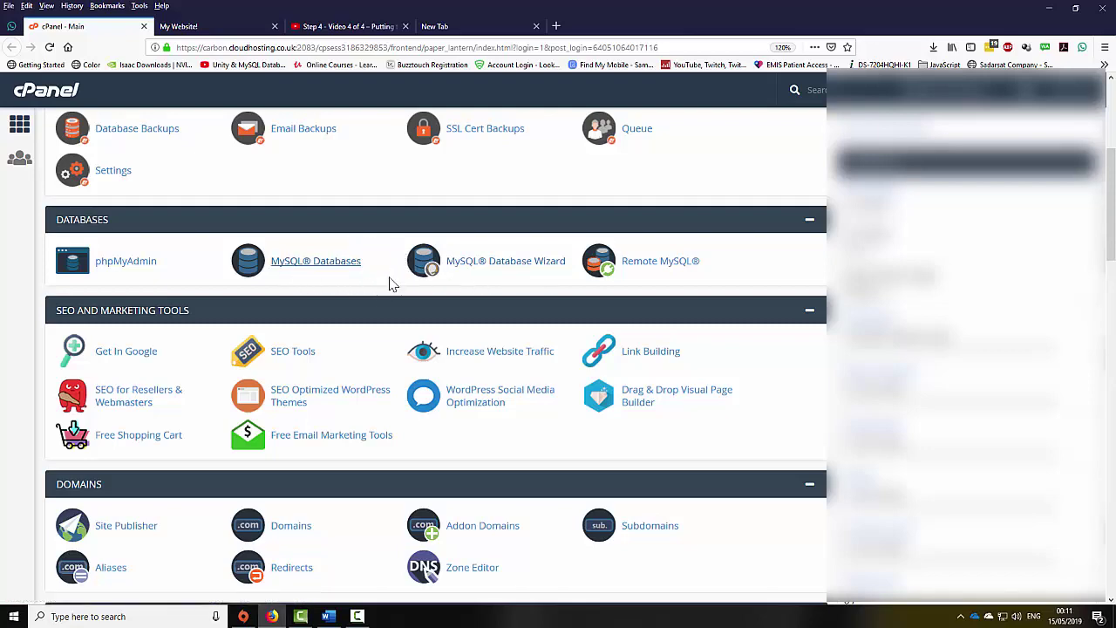
pyautogui.scroll(-3, 349, 279)
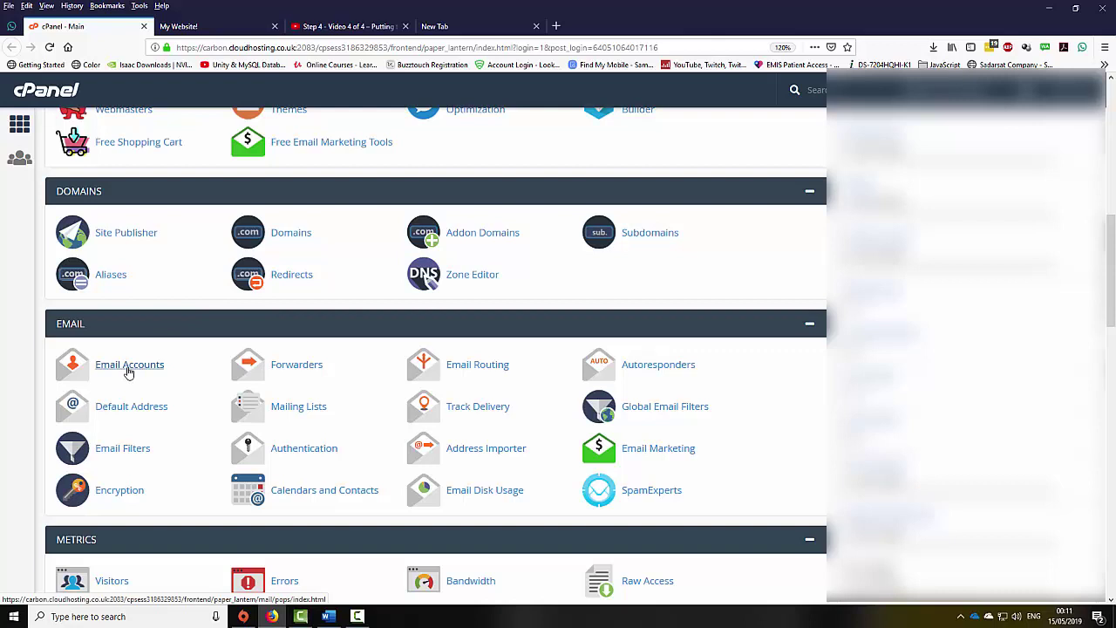
pyautogui.click(128, 372)
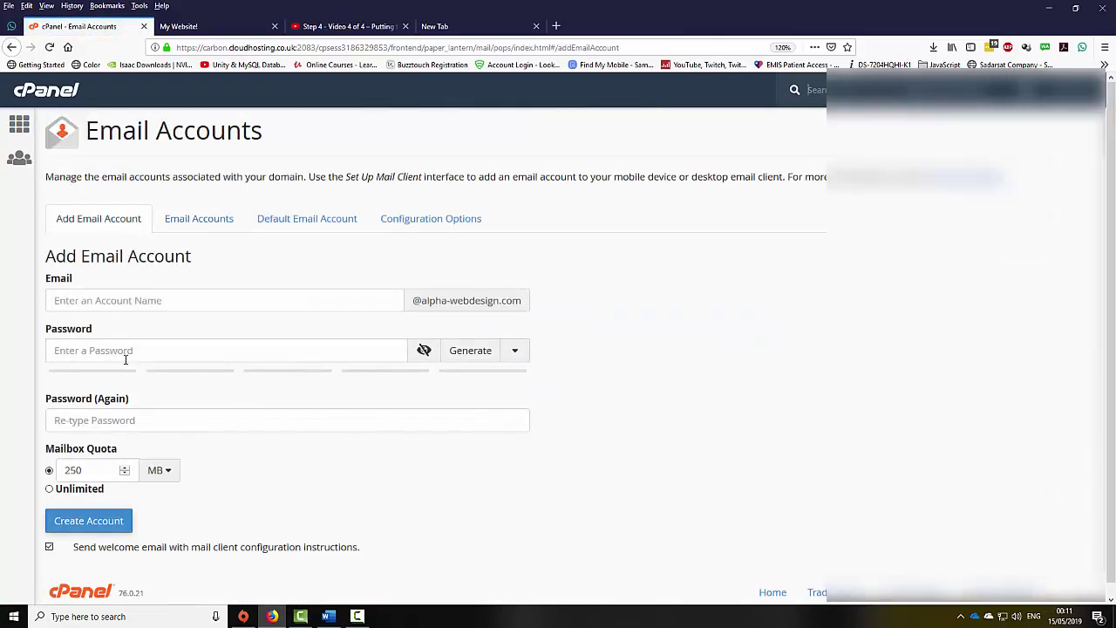
# - Enter account name info, type the password twice, and select an Unlimited mailbox quota
pyautogui.click(130, 303)
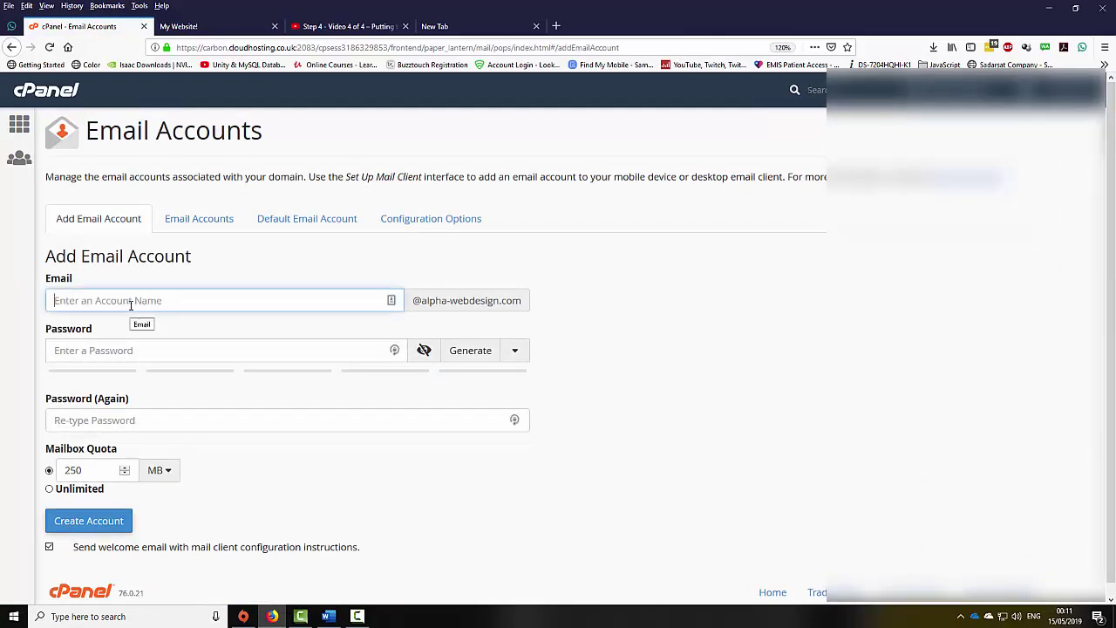
pyautogui.write('info')
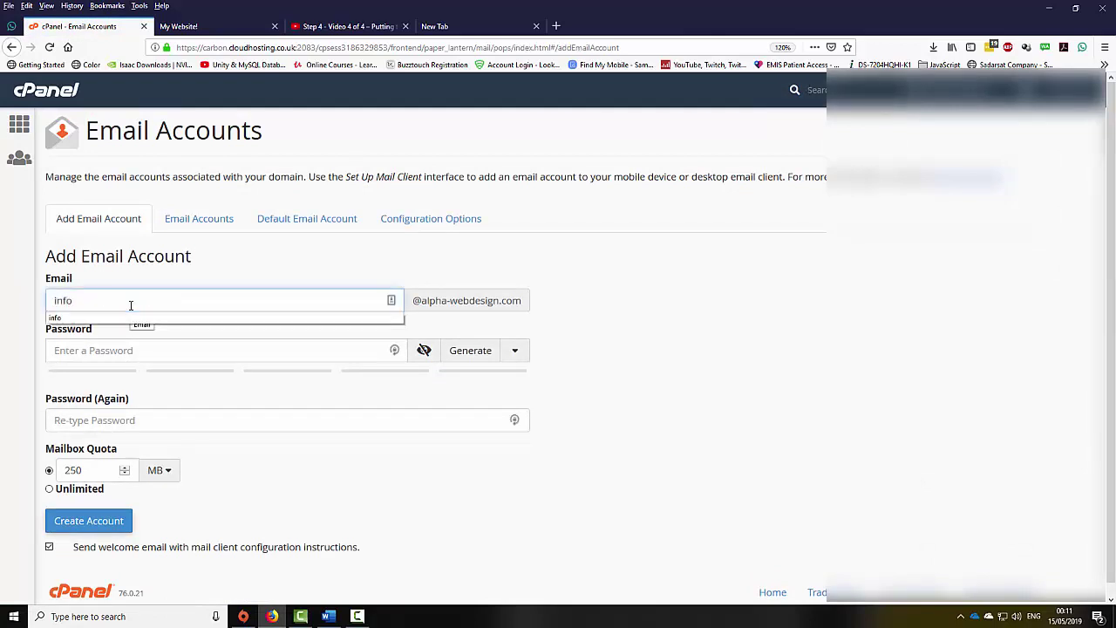
pyautogui.click(259, 351)
pyautogui.click(259, 351)
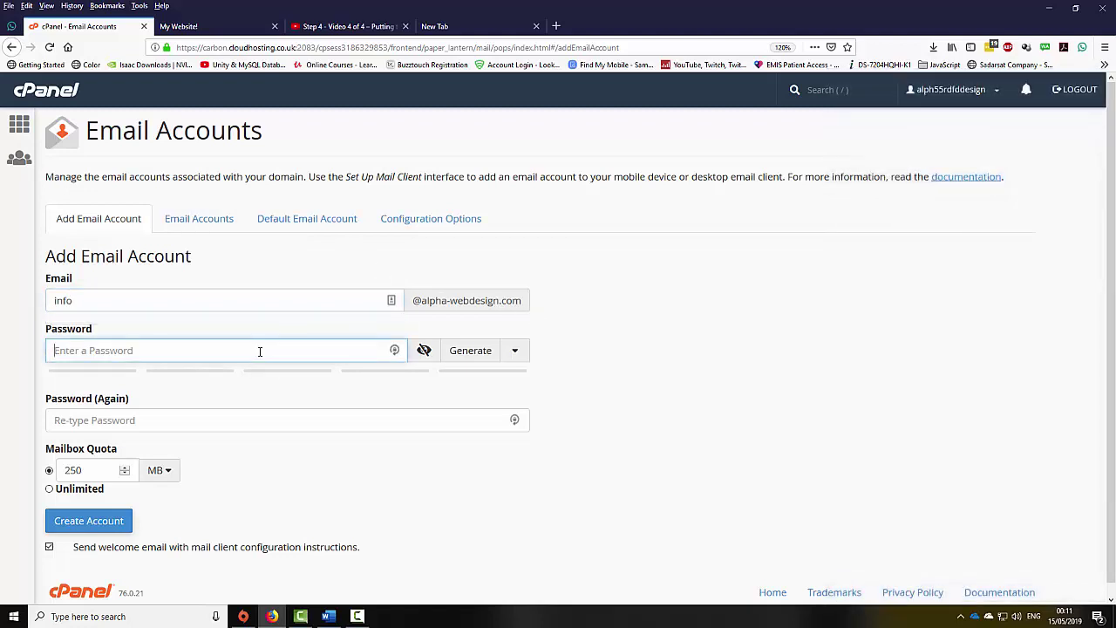
pyautogui.write('•••••••••••')
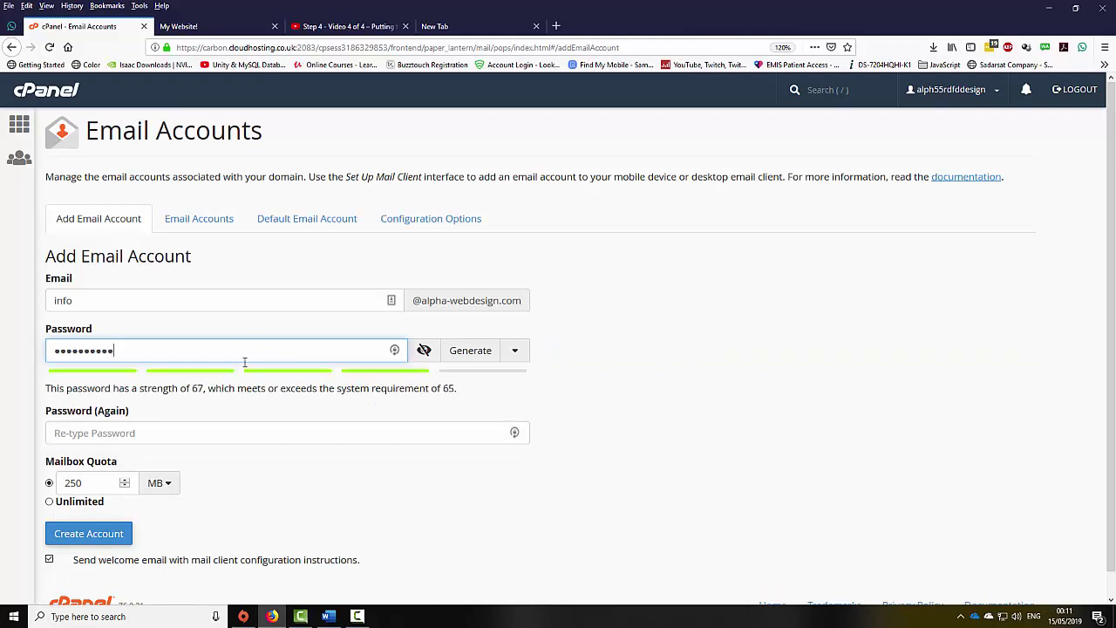
pyautogui.click(233, 436)
pyautogui.write('•')
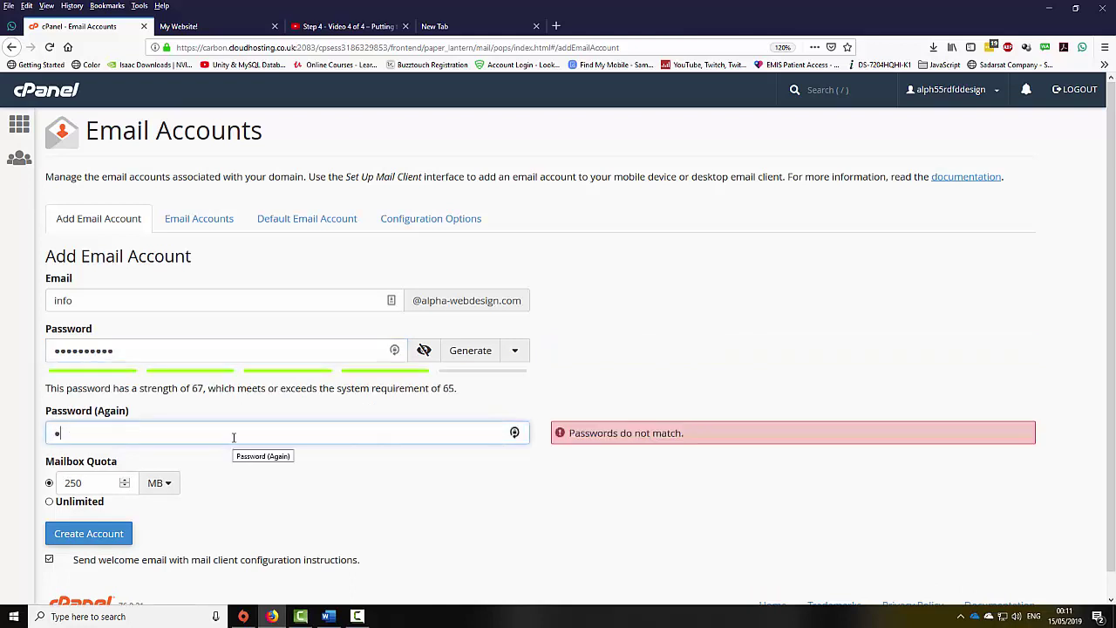
pyautogui.write('••••••••••')
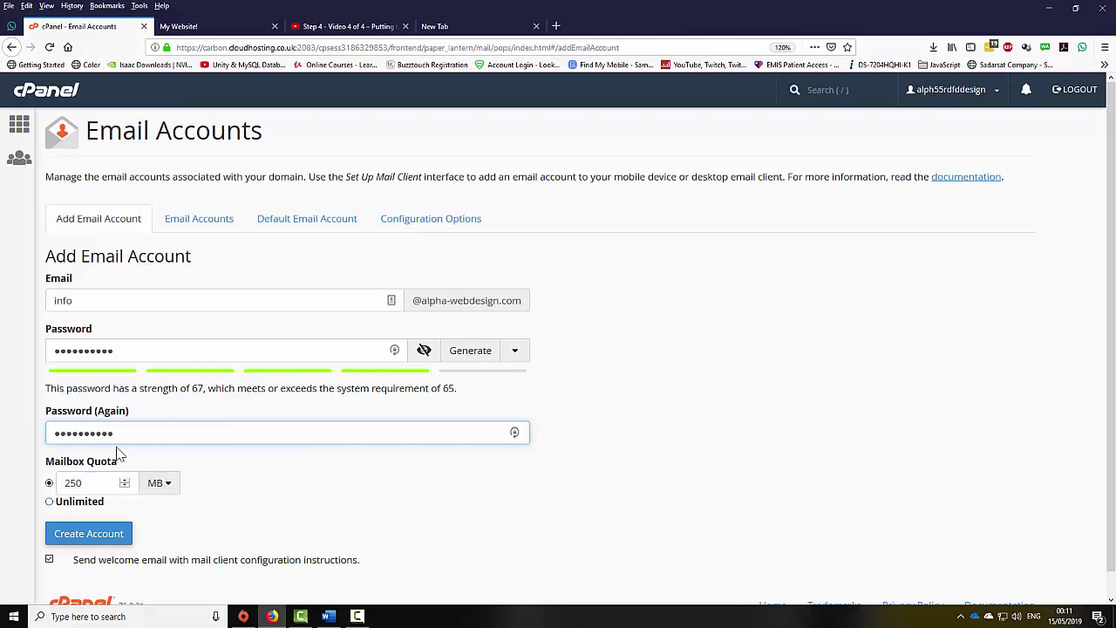
pyautogui.click(50, 503)
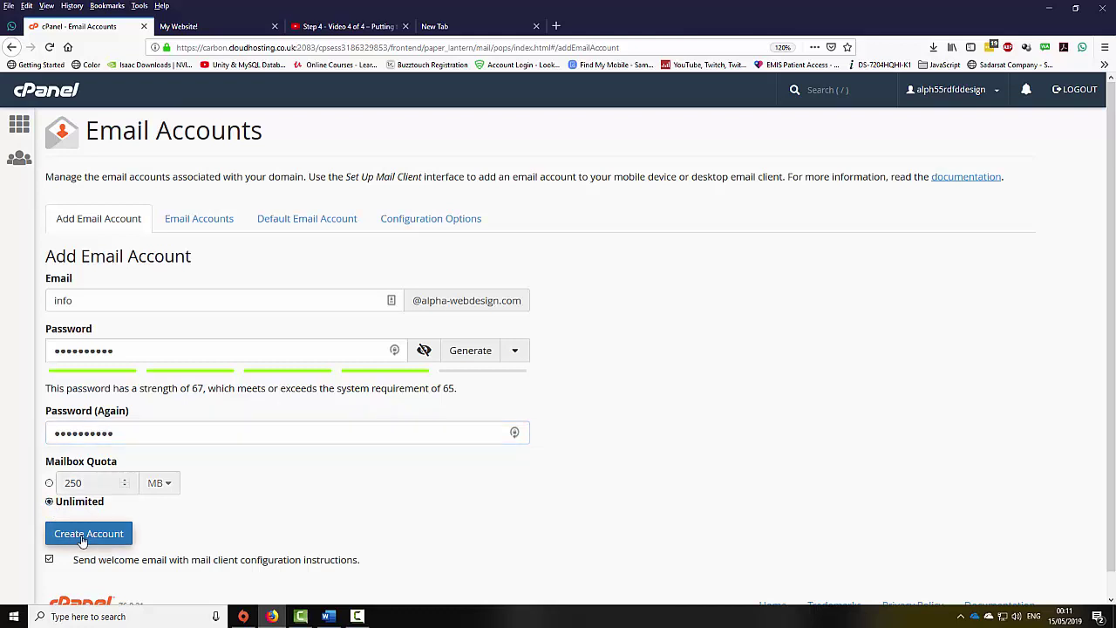
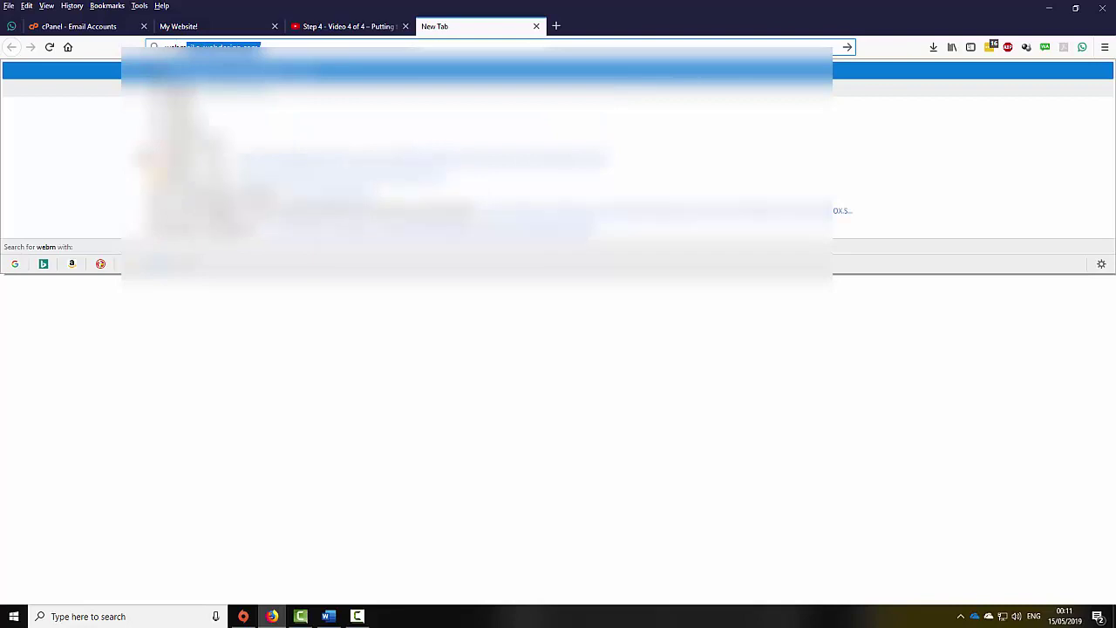
# - Load webmail.alpha-webdesign.com to reach its security-risk warning, then return to the cPanel Email Accounts tab
pyautogui.write('ail.alp')
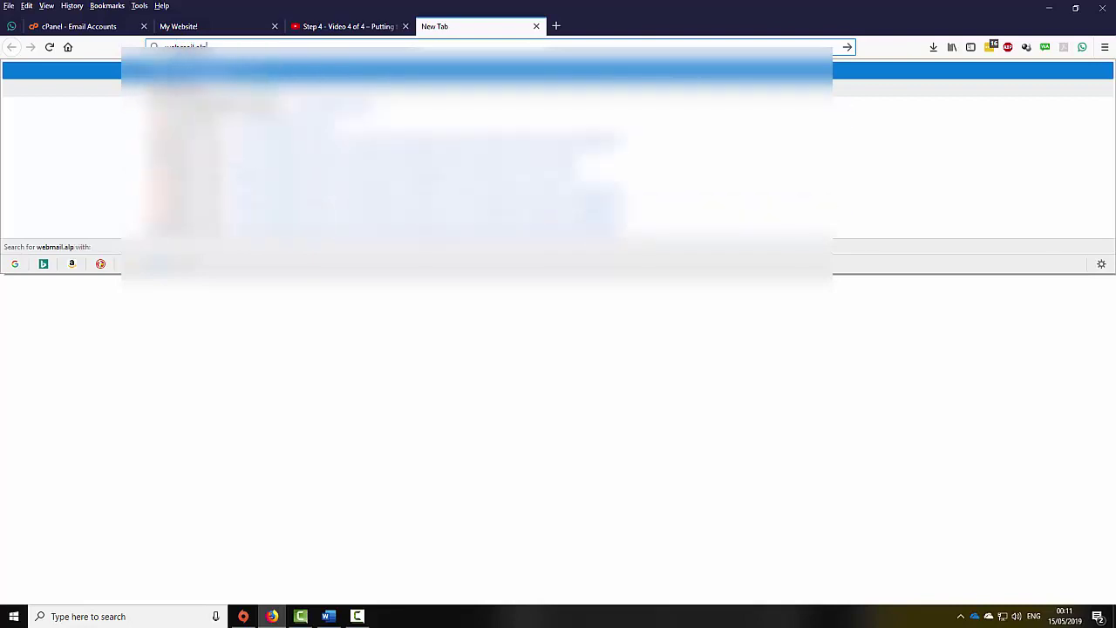
pyautogui.write('ha-webdesign.co')
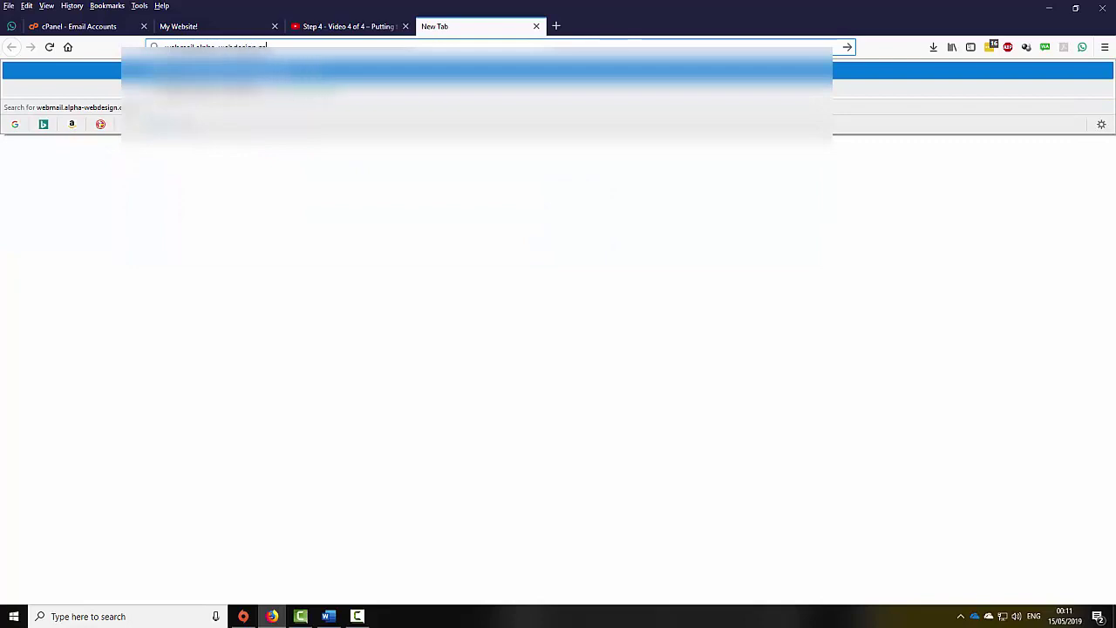
pyautogui.write('m')
pyautogui.press('Return')
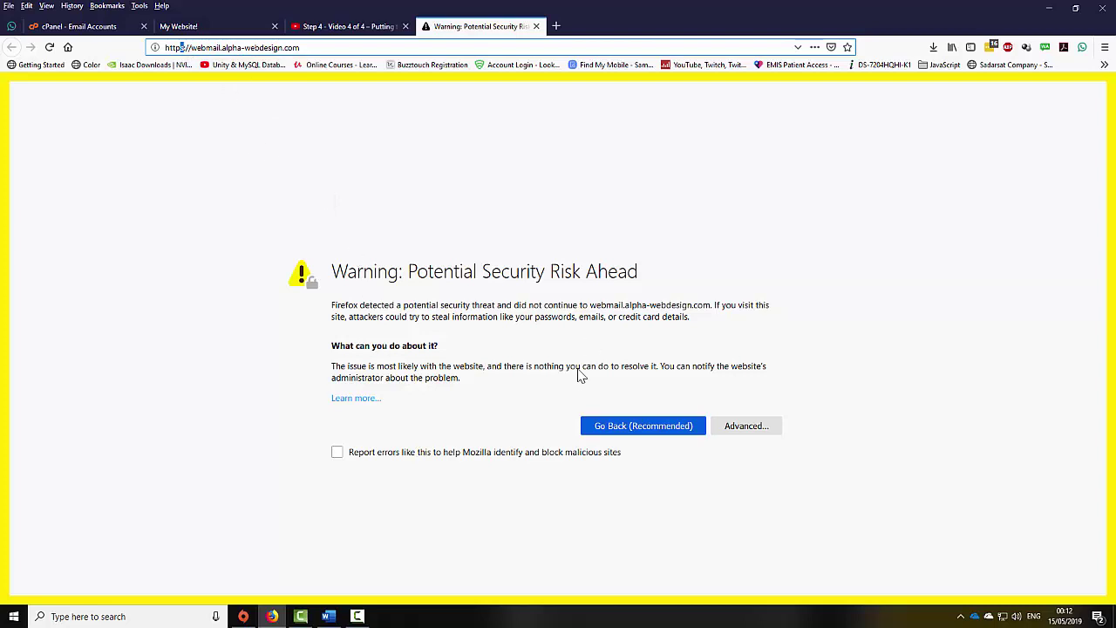
pyautogui.click(80, 28)
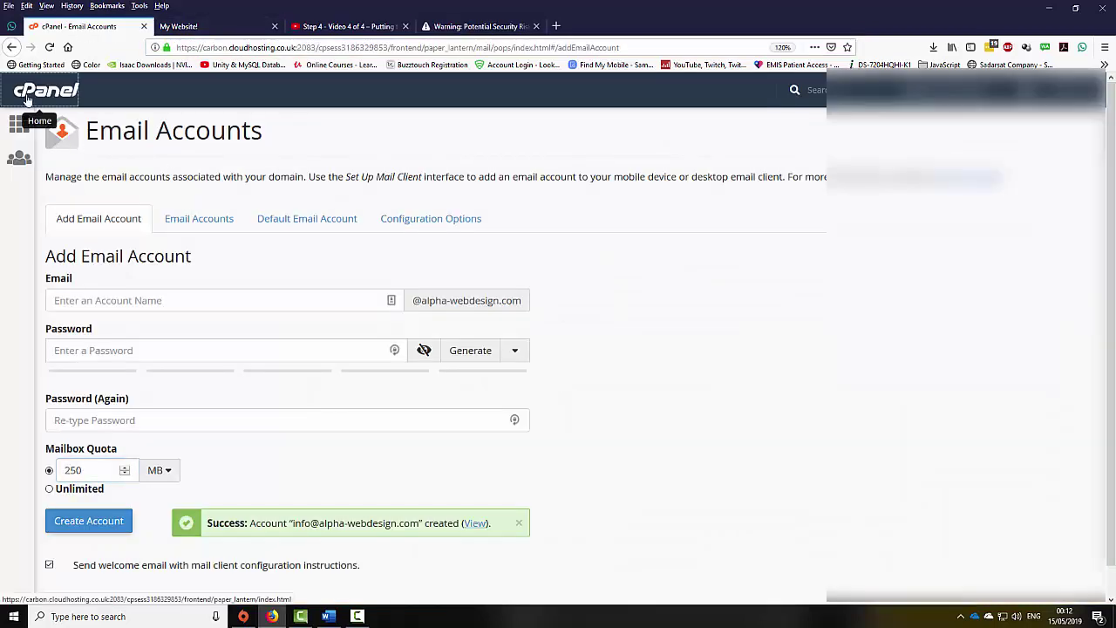
# - Return to the cPanel home page and scroll down to the Security tools
pyautogui.click(28, 97)
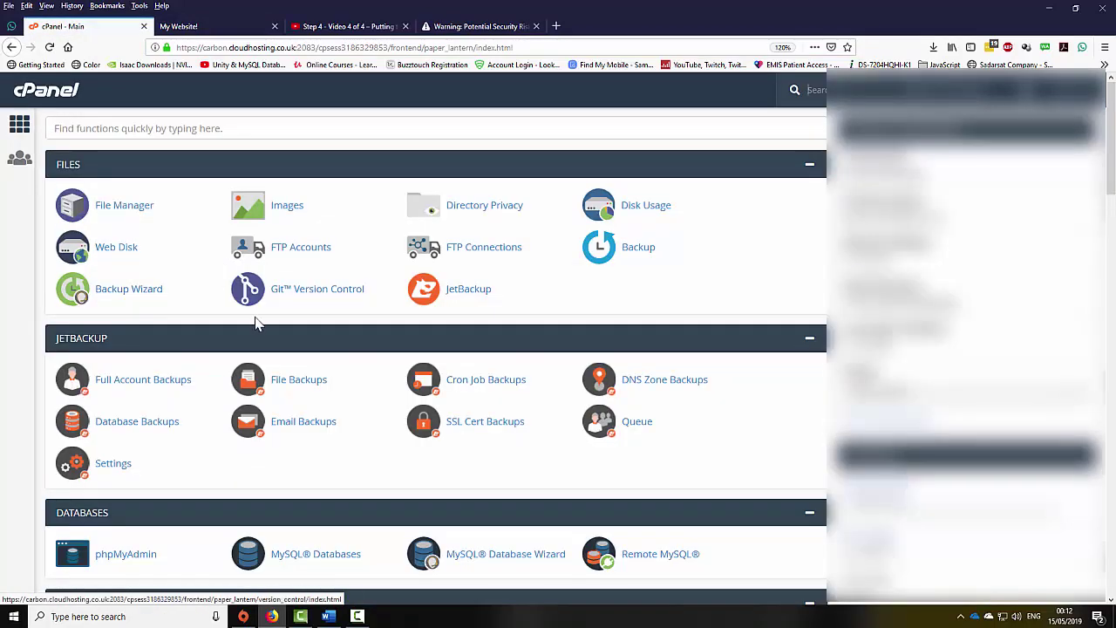
pyautogui.scroll(-4, 257, 323)
pyautogui.scroll(-2, 260, 331)
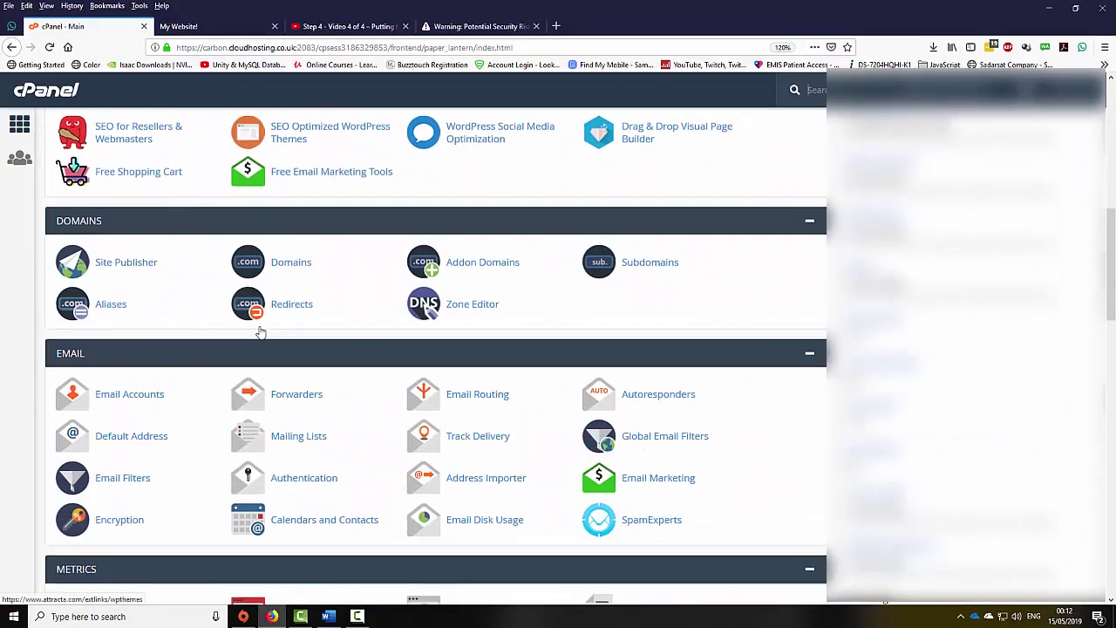
pyautogui.scroll(-3, 260, 331)
pyautogui.scroll(-1, 262, 331)
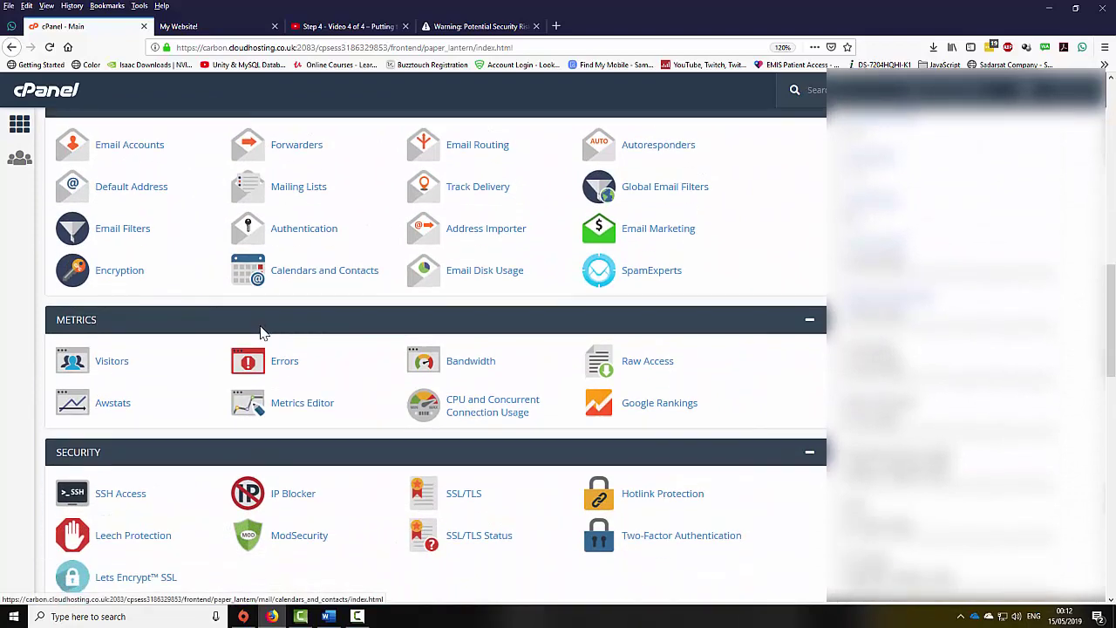
pyautogui.scroll(-3, 261, 331)
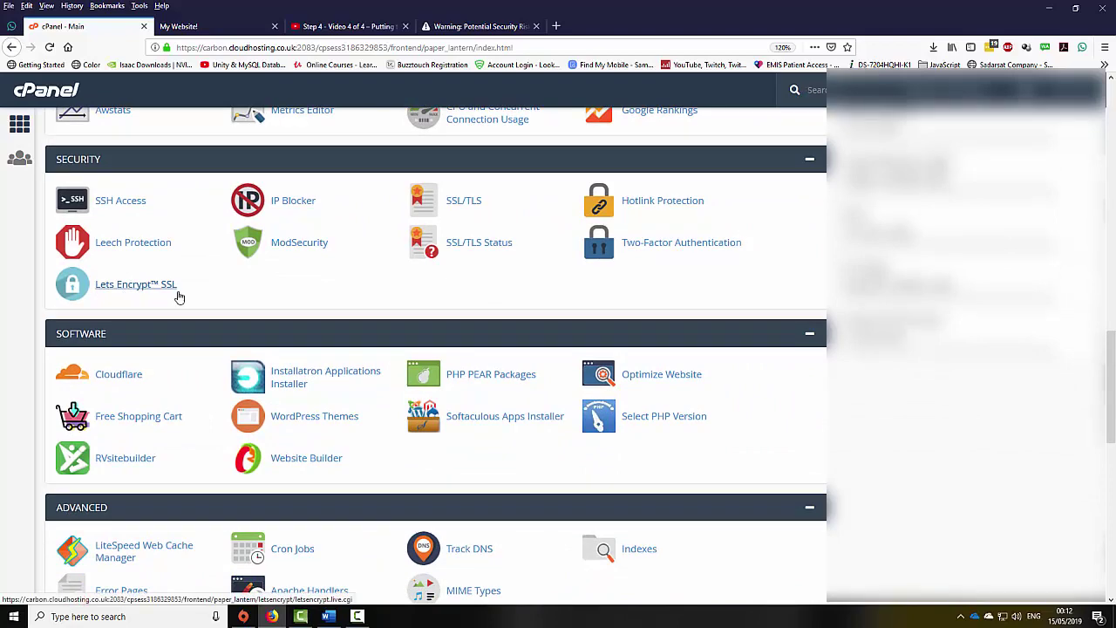
# - Reissue the alpha-webdesign.com Let's Encrypt certificate with the cPanel subdomains, including webmail, added
pyautogui.click(133, 294)
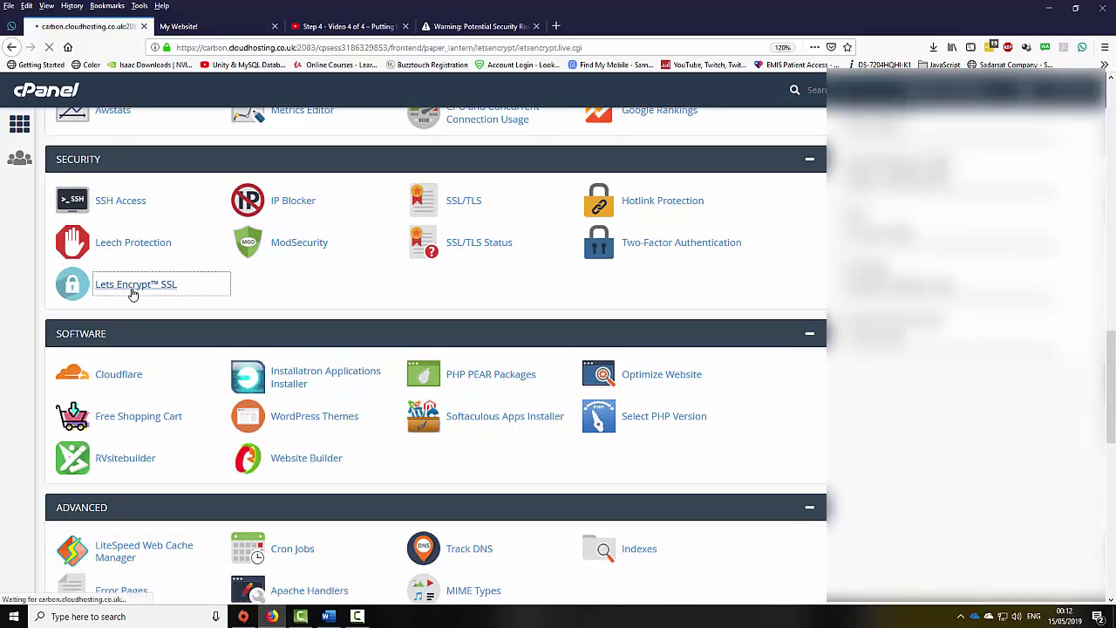
pyautogui.scroll(-1, 449, 438)
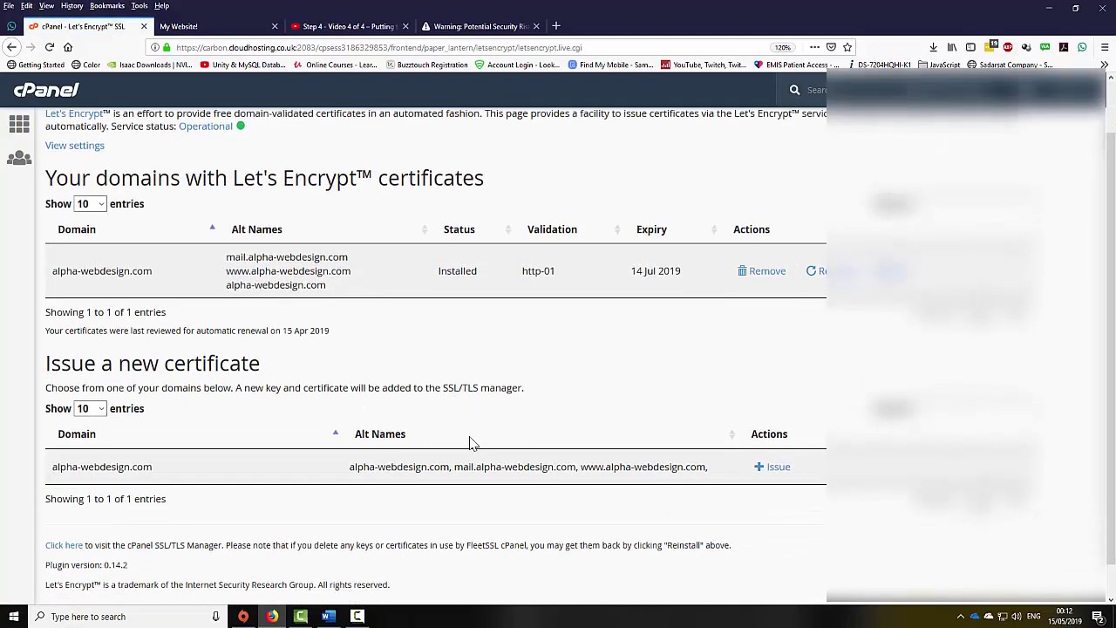
pyautogui.click(776, 433)
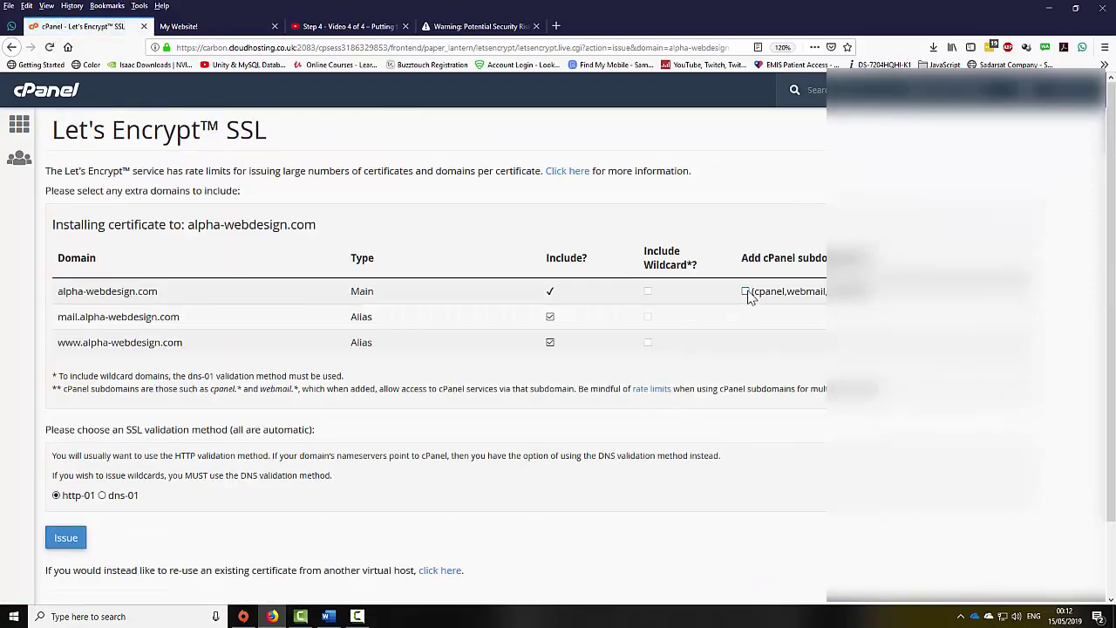
pyautogui.click(745, 293)
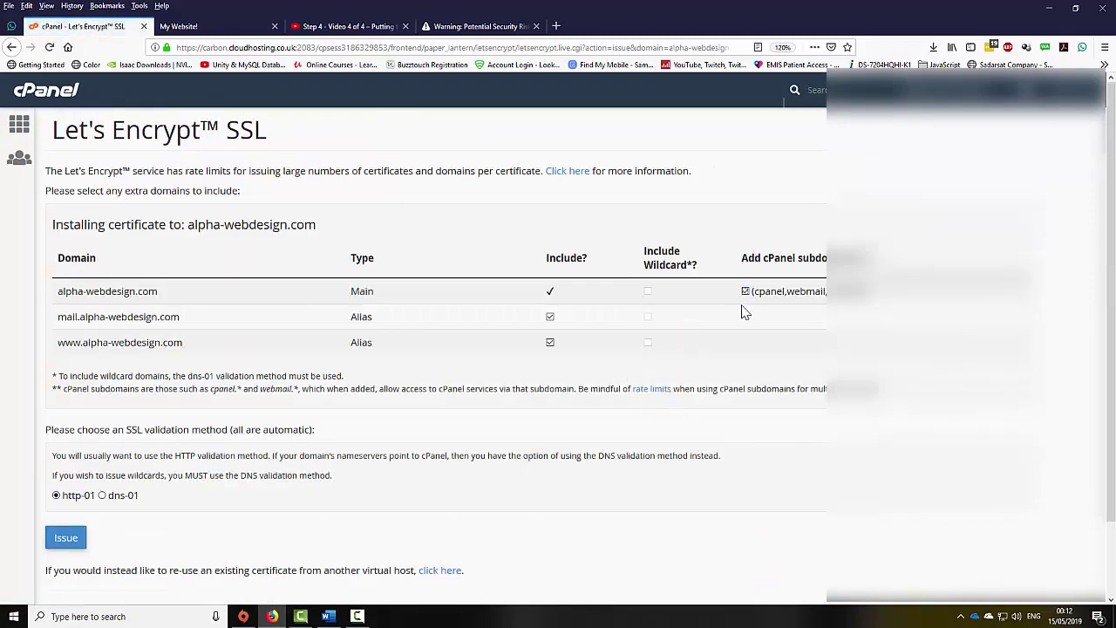
pyautogui.click(70, 538)
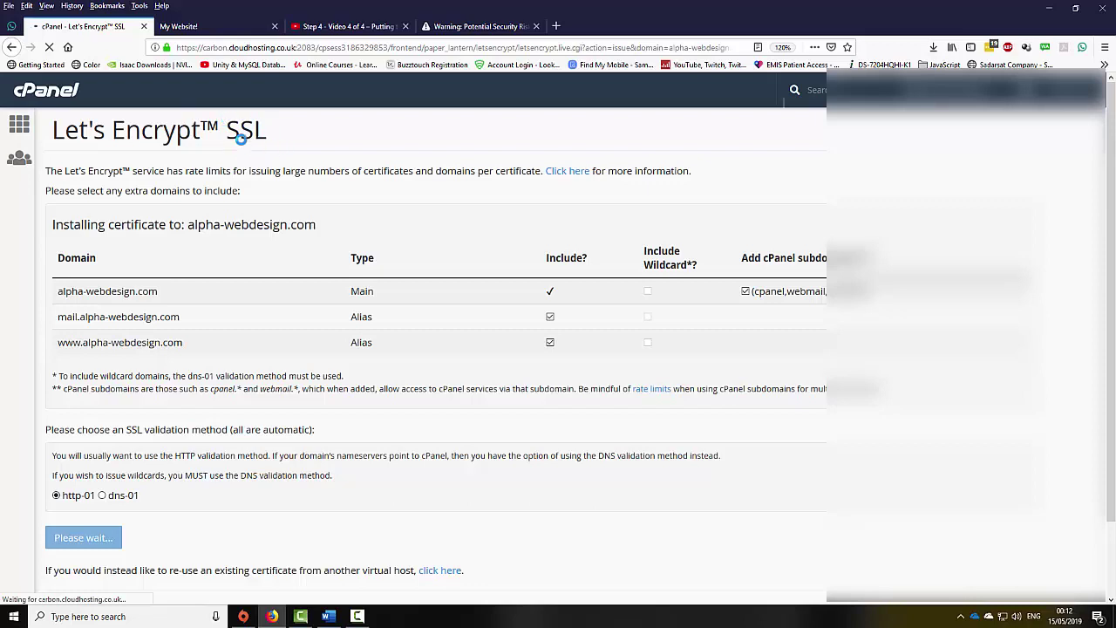
pyautogui.click(486, 28)
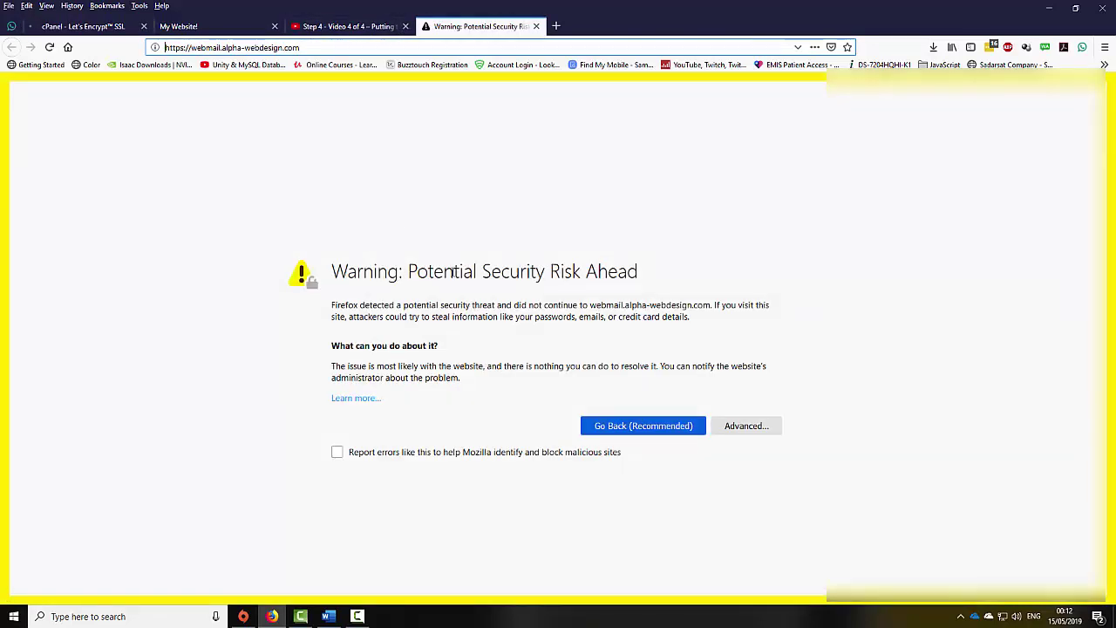
pyautogui.click(86, 28)
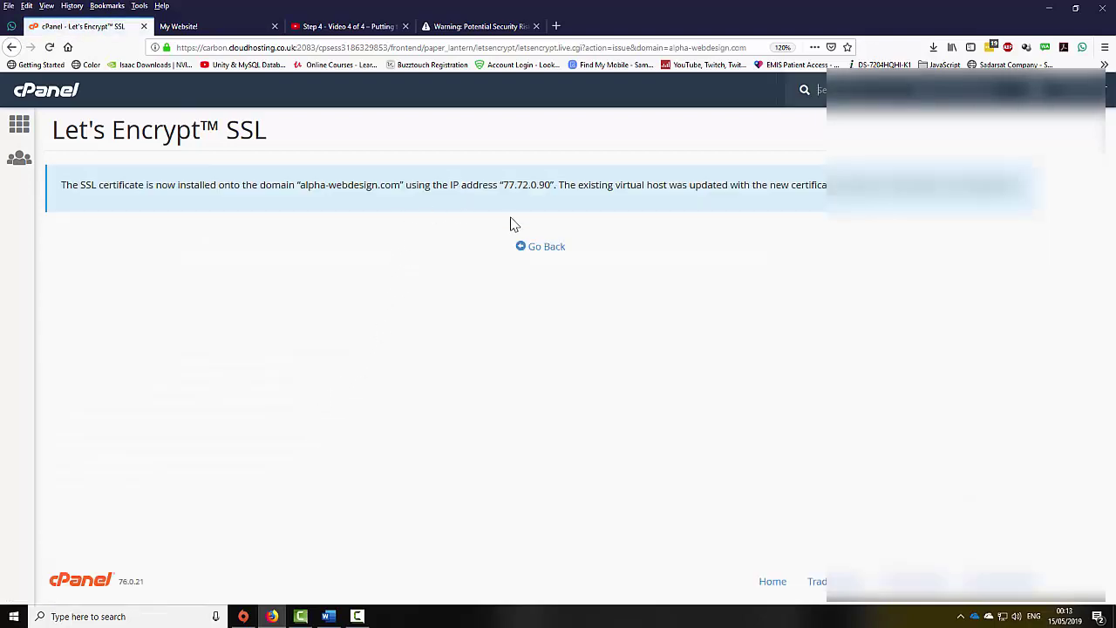
# - Confirm the certificate list now covers webmail.alpha-webdesign.com, then return to the warning tab
pyautogui.click(536, 250)
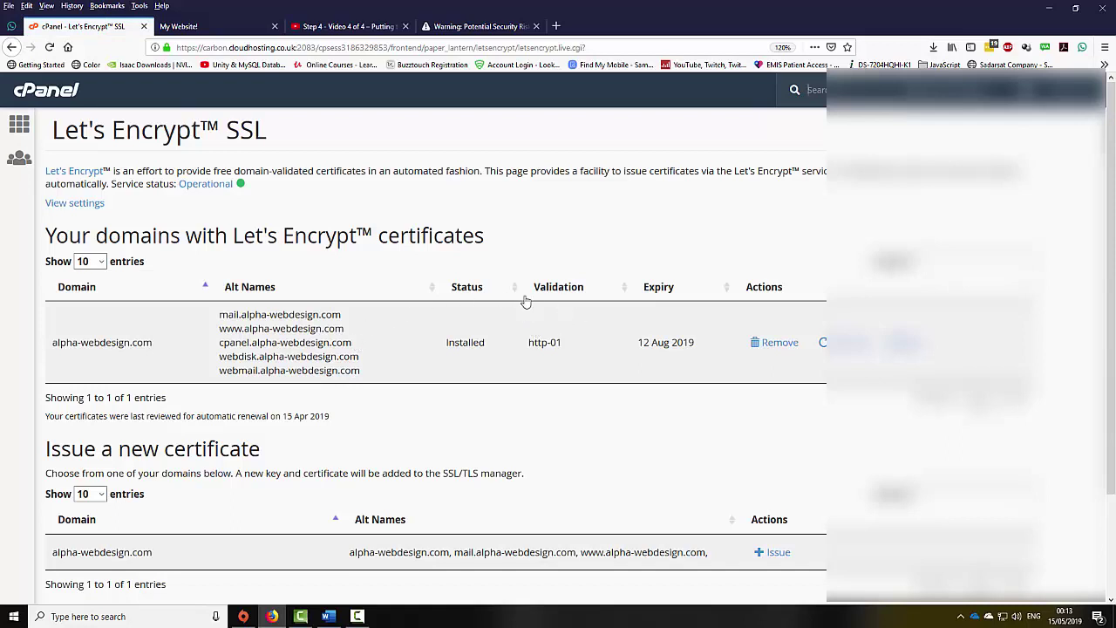
pyautogui.click(462, 26)
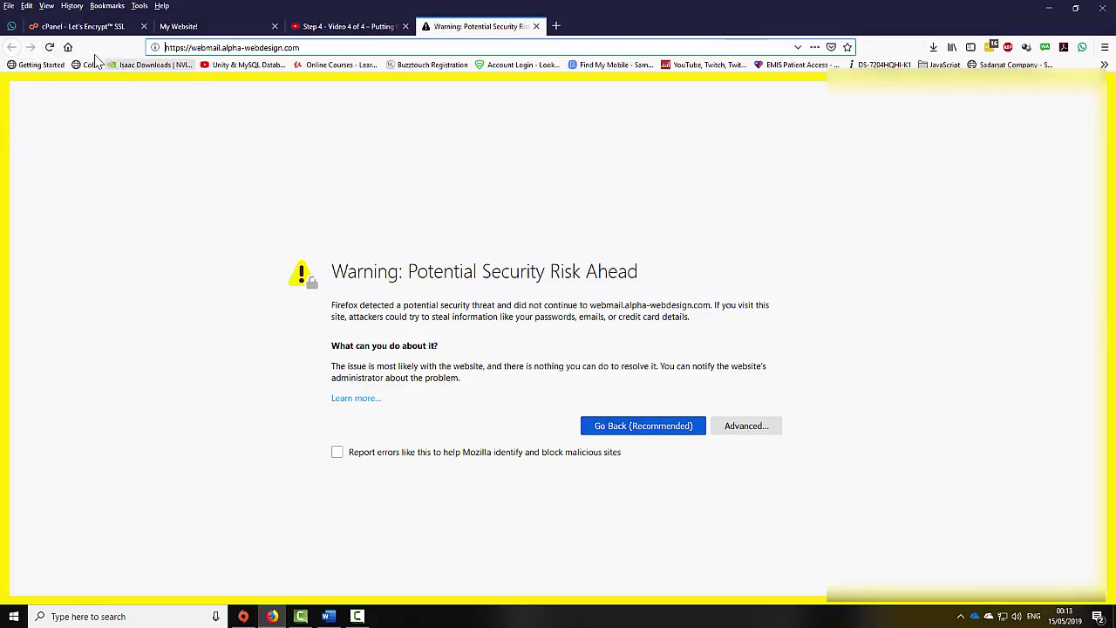
pyautogui.click(52, 50)
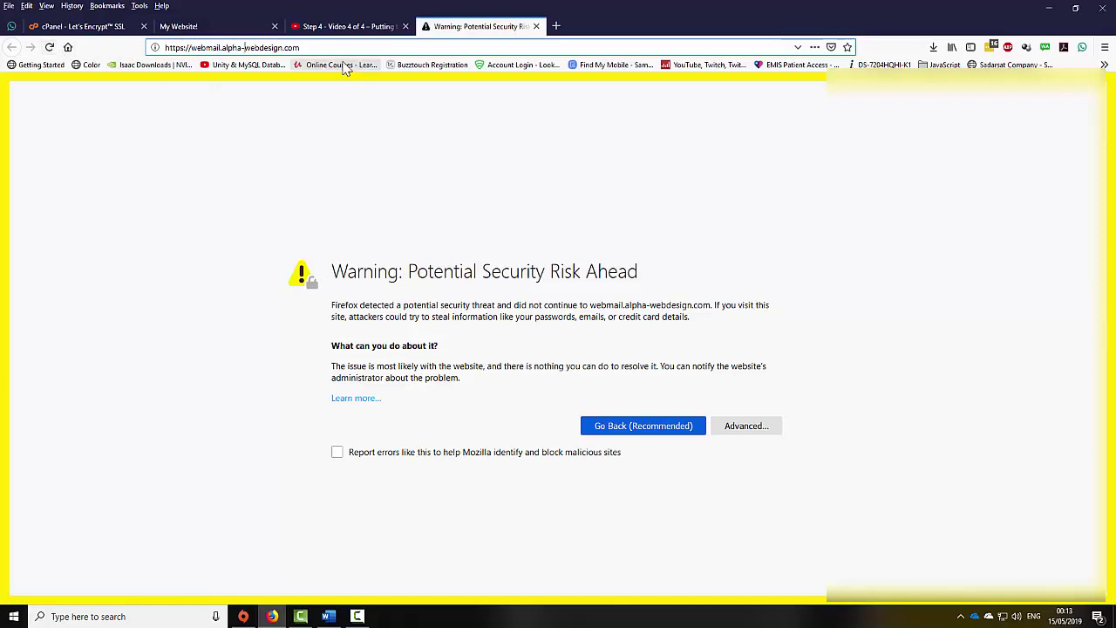
pyautogui.hotkey('ctrl', 'l')
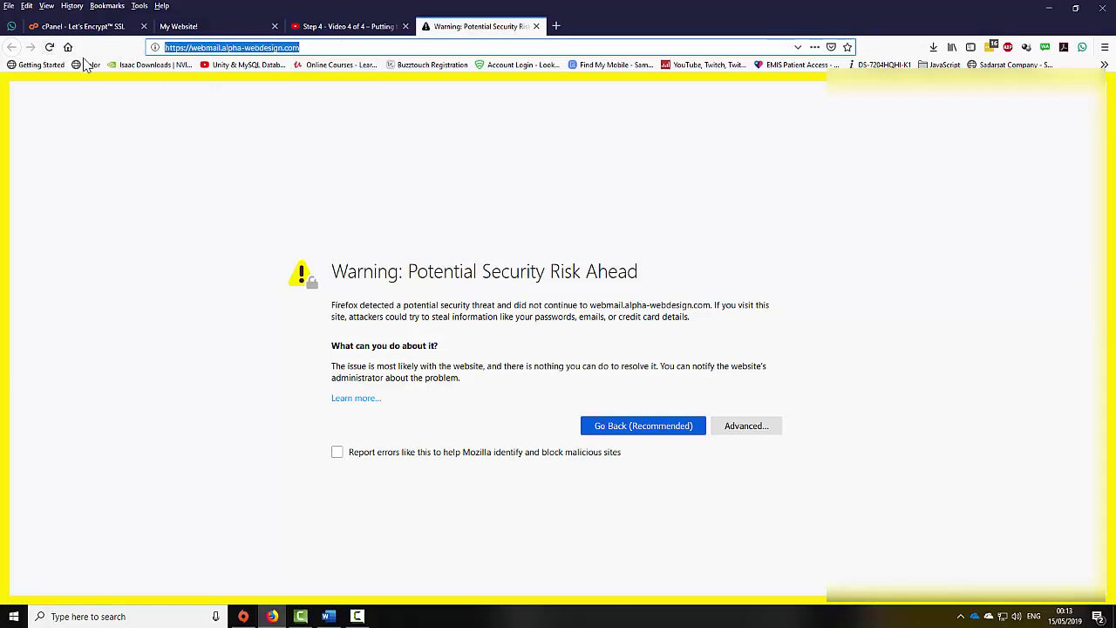
pyautogui.write('ht')
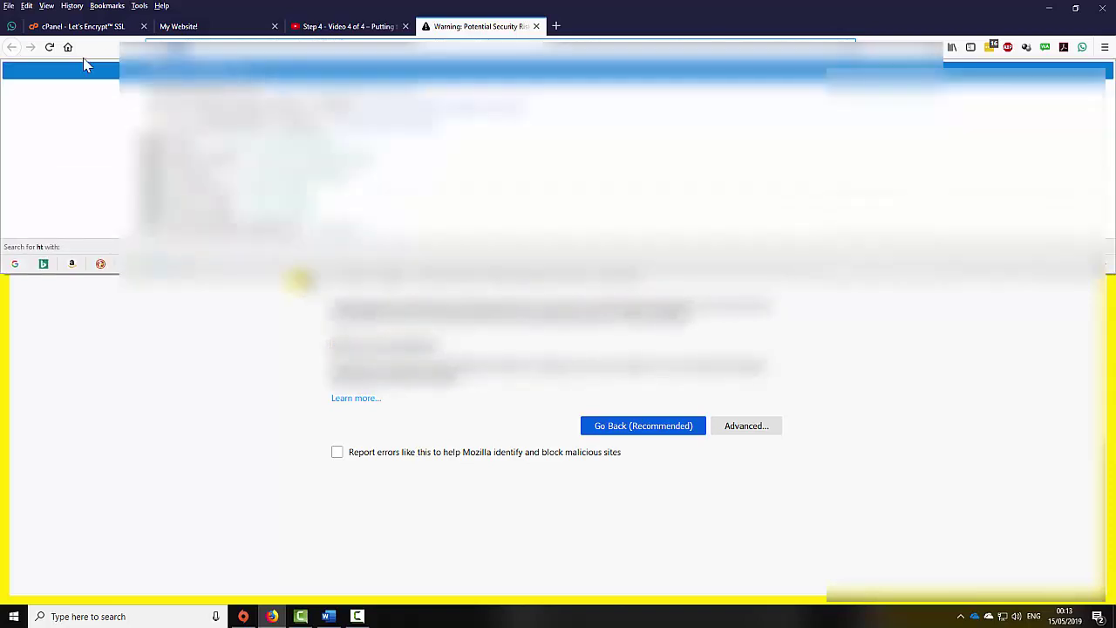
pyautogui.write('tps')
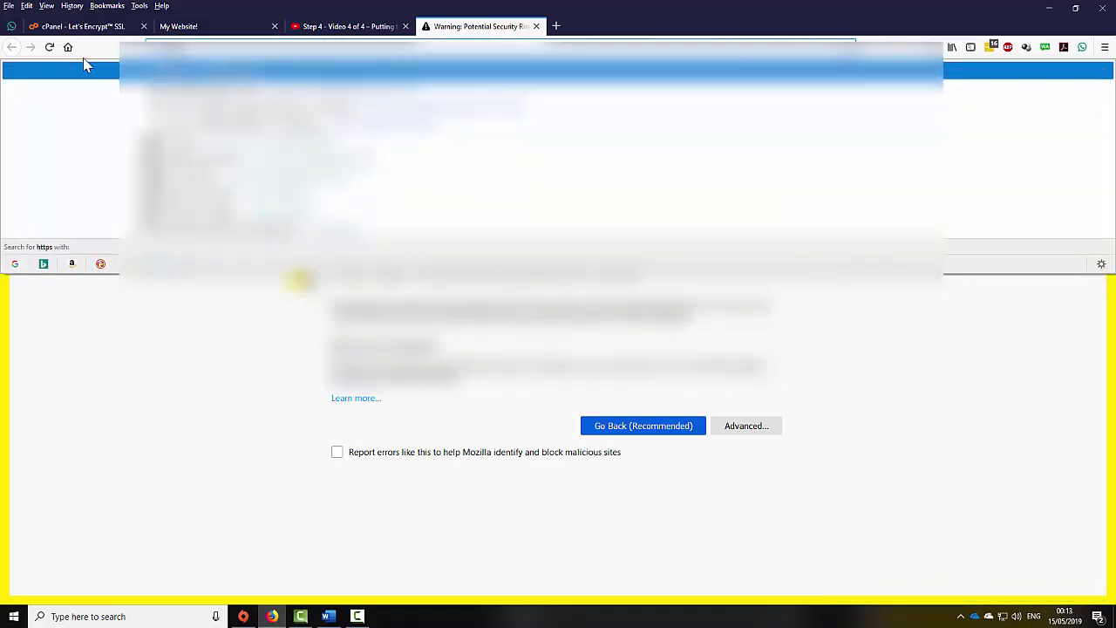
pyautogui.write(':/')
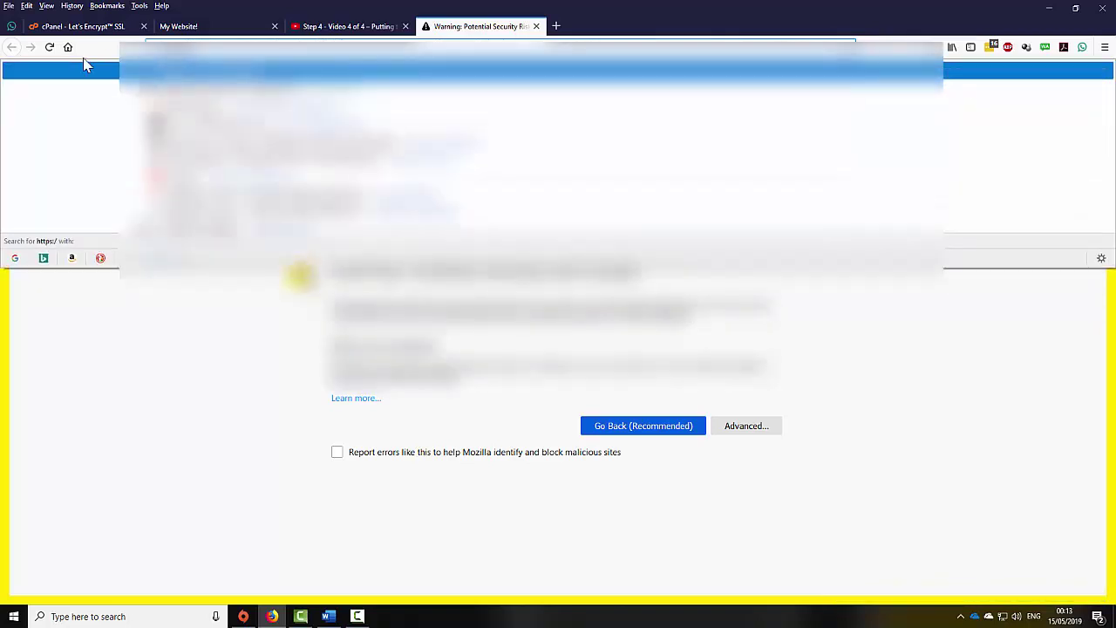
pyautogui.write('/')
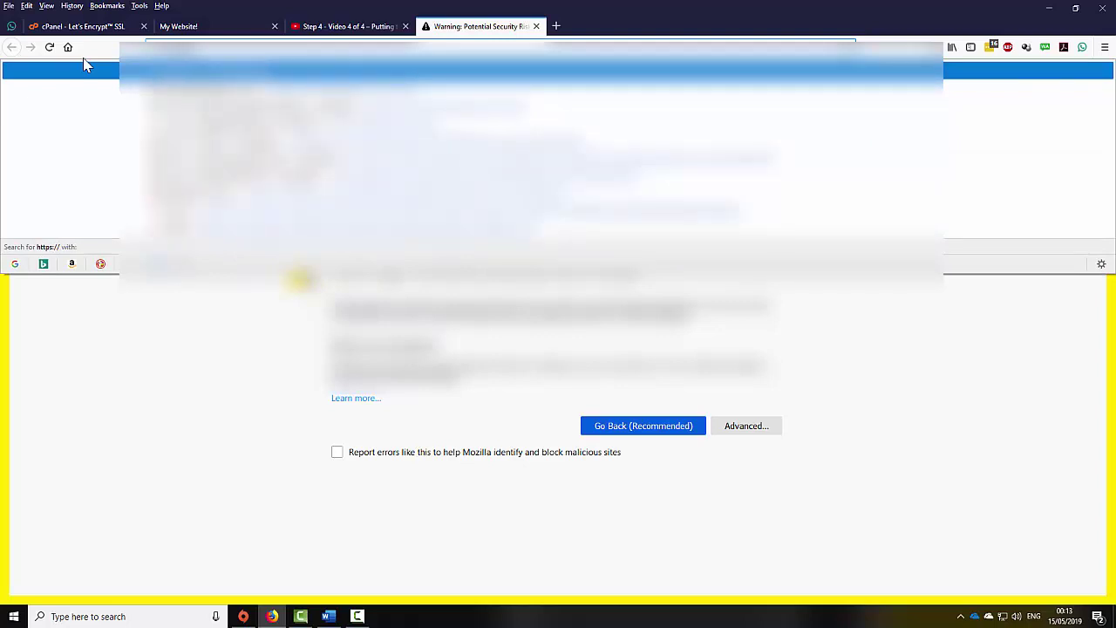
pyautogui.write('alpha')
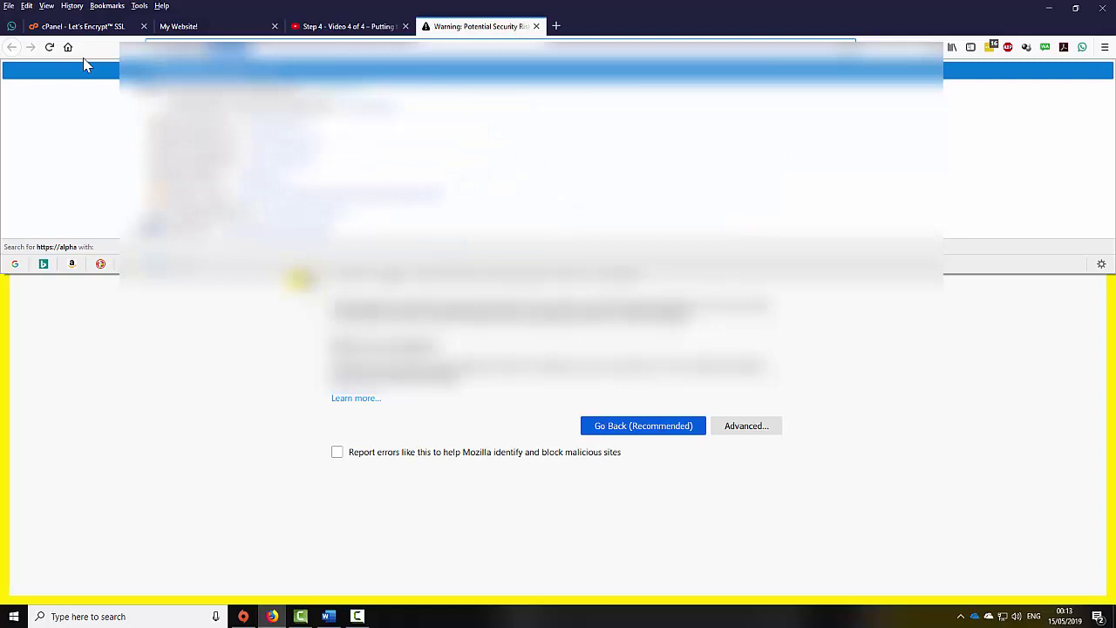
pyautogui.write('-web')
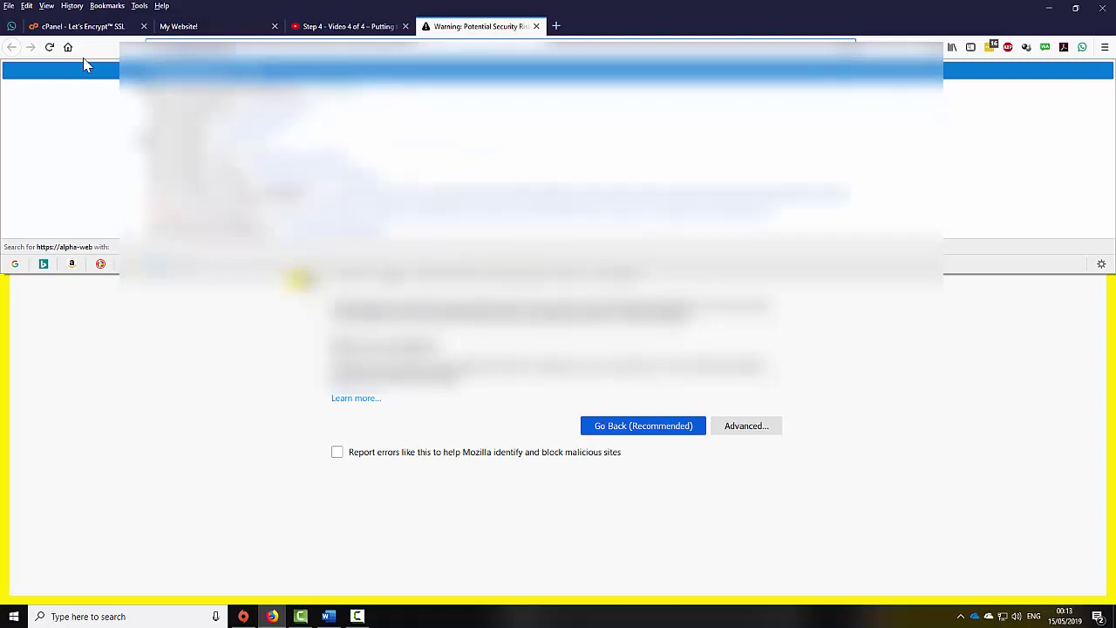
pyautogui.write('design.c')
pyautogui.press('Return')
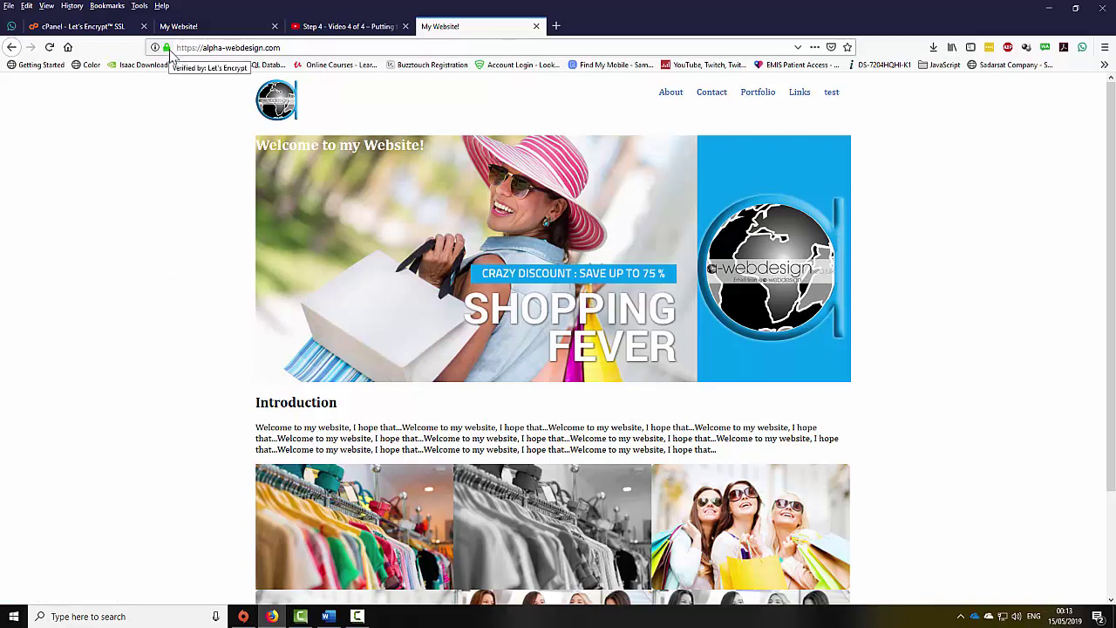
pyautogui.moveTo(204, 48); pyautogui.dragTo(176, 48)
pyautogui.click(204, 50)
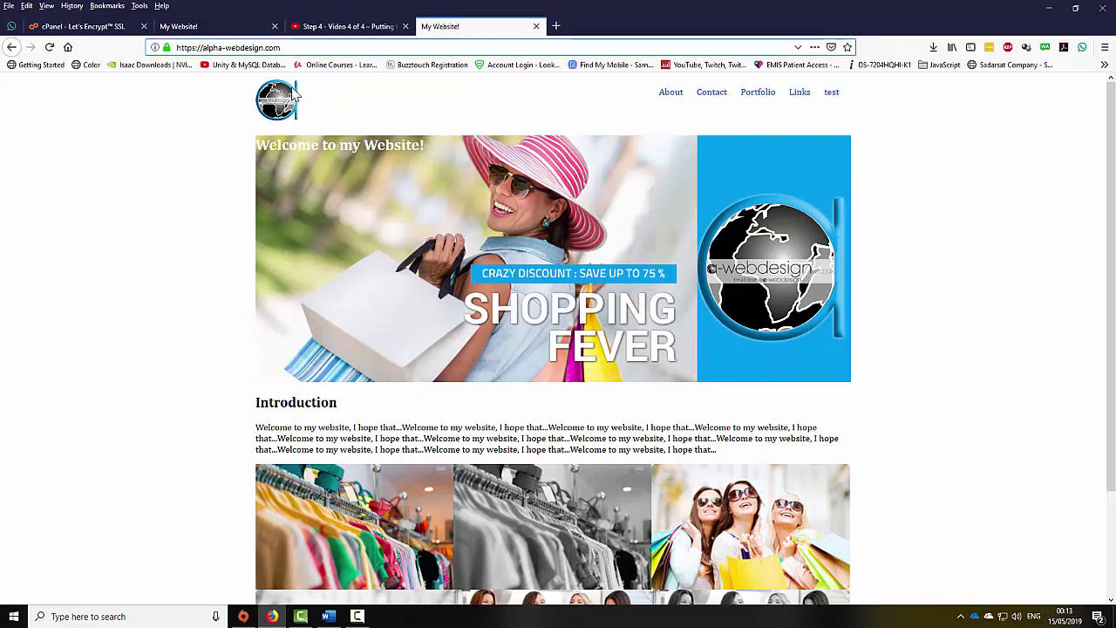
pyautogui.write('webma::i')
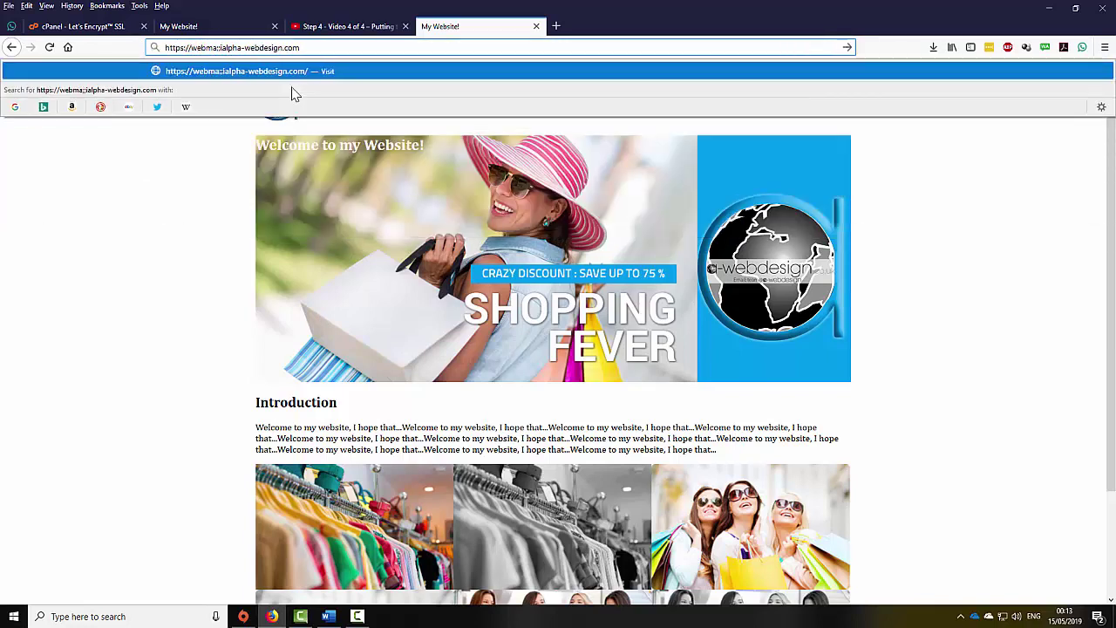
pyautogui.press('BackSpace')
pyautogui.press('BackSpace')
pyautogui.press('BackSpace')
pyautogui.write('.')
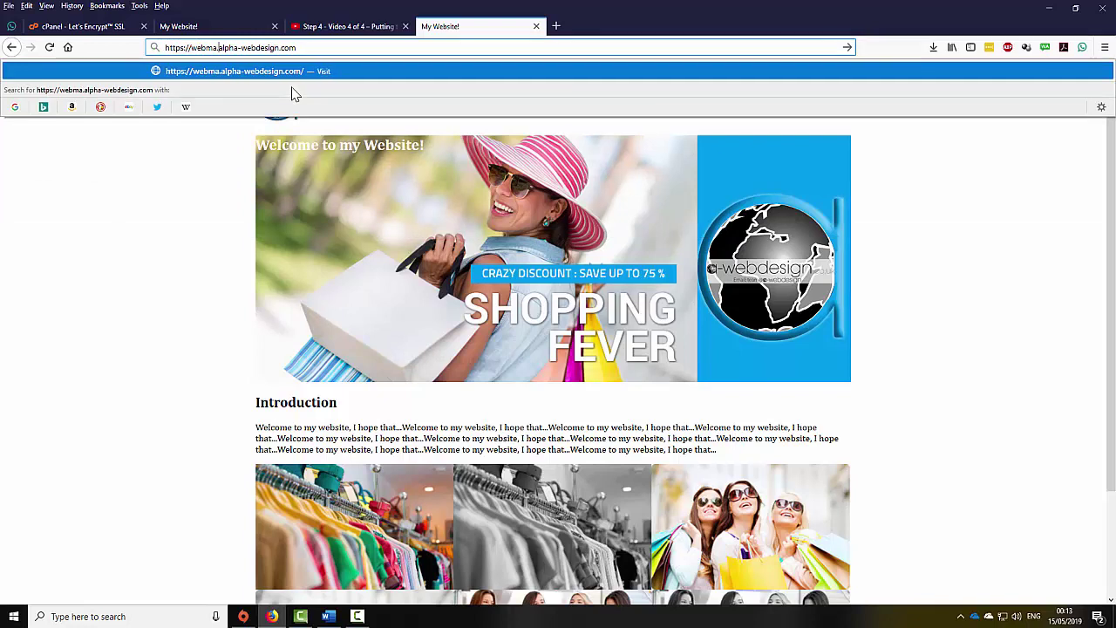
pyautogui.press('BackSpace')
pyautogui.write('il.')
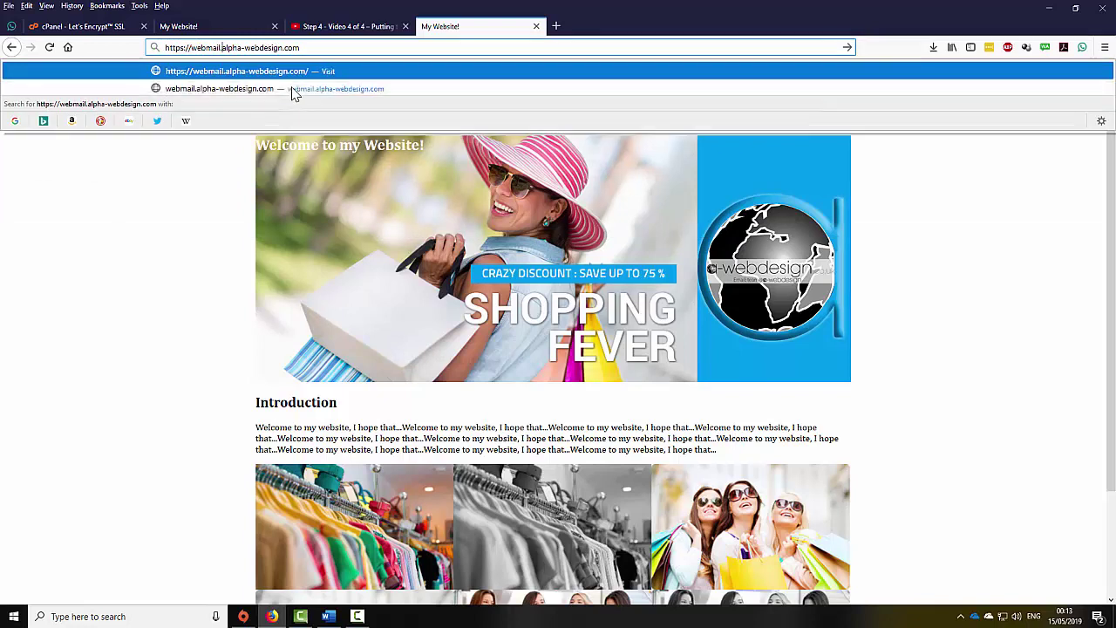
pyautogui.press('Return')
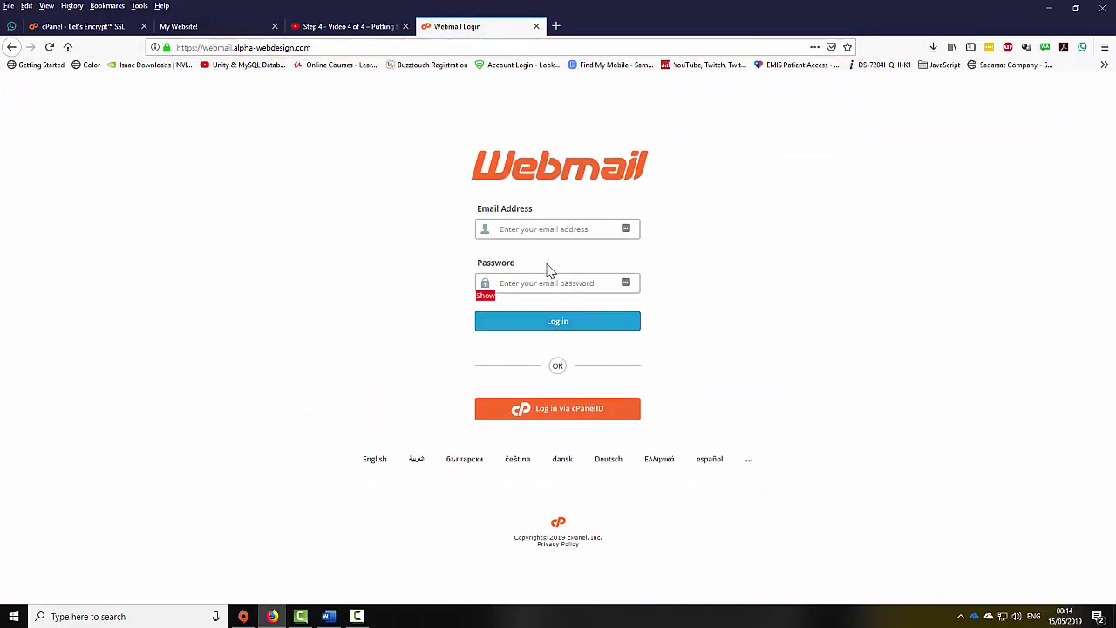
# - Sign in with the mailbox's email and password, open Roundcube, and decline saving the password
pyautogui.write('ino')
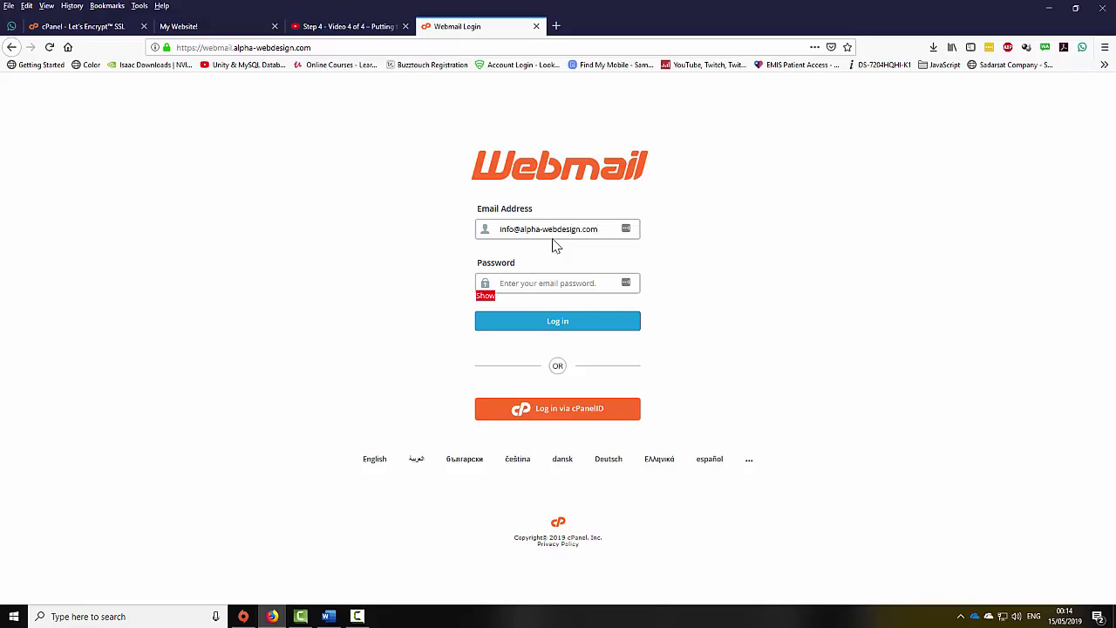
pyautogui.write('•••')
pyautogui.press('Return')
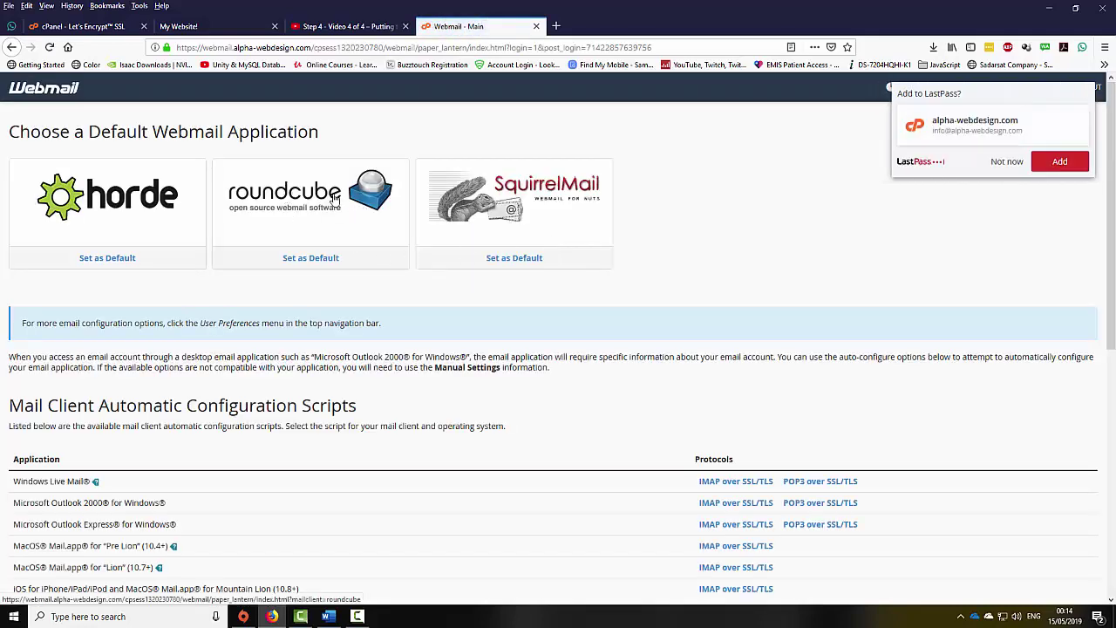
pyautogui.click(334, 200)
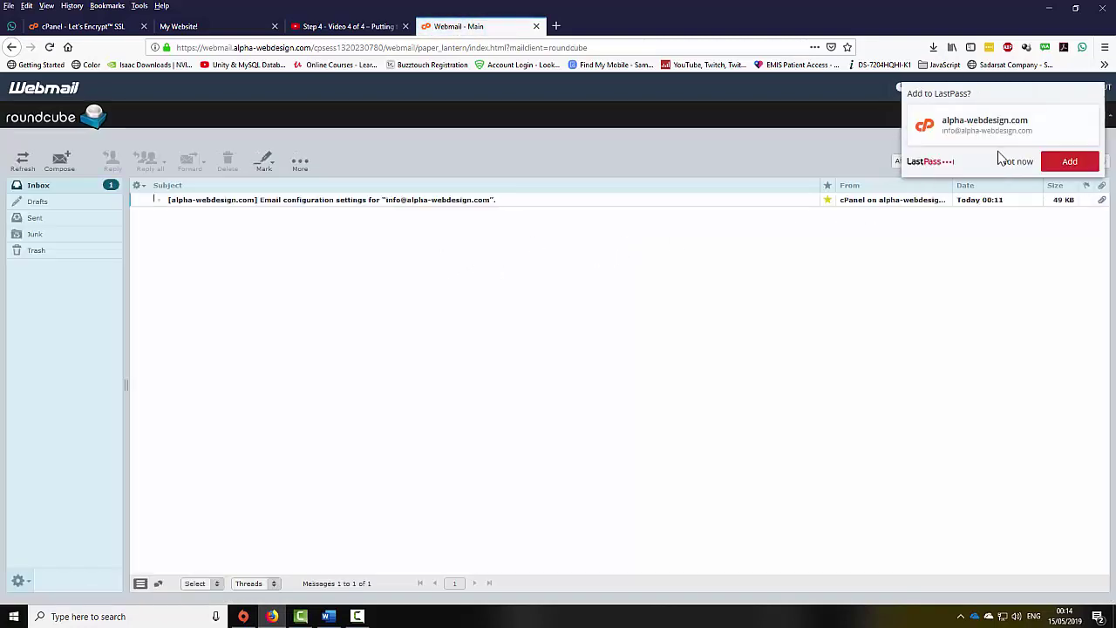
pyautogui.click(1015, 161)
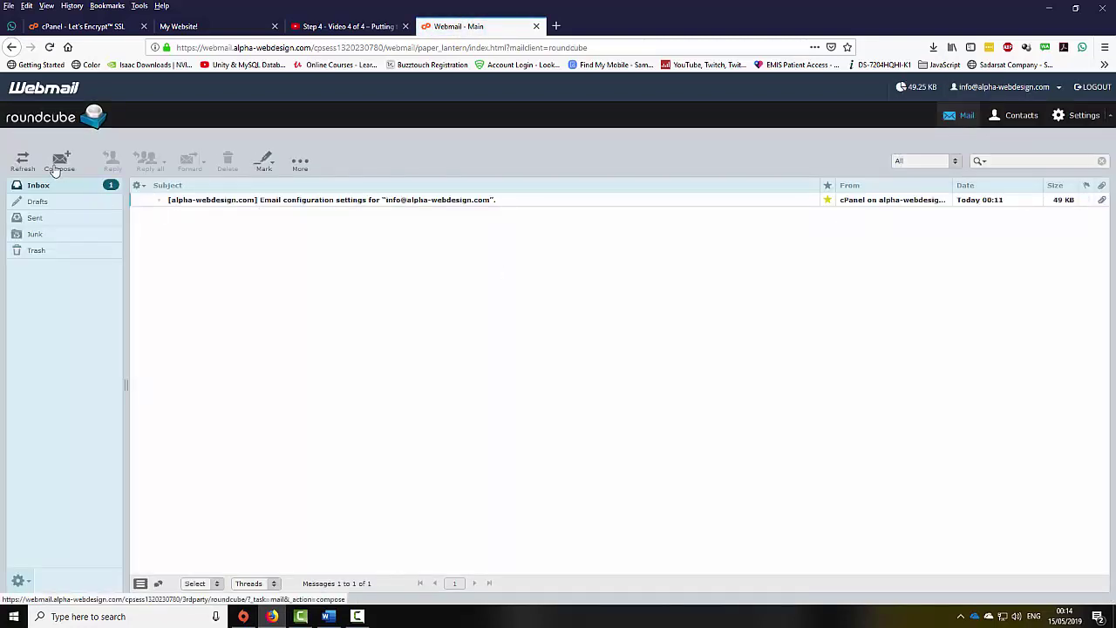
# - Compose and send an email with subject 'test' to the mailbox's own address
pyautogui.click(59, 162)
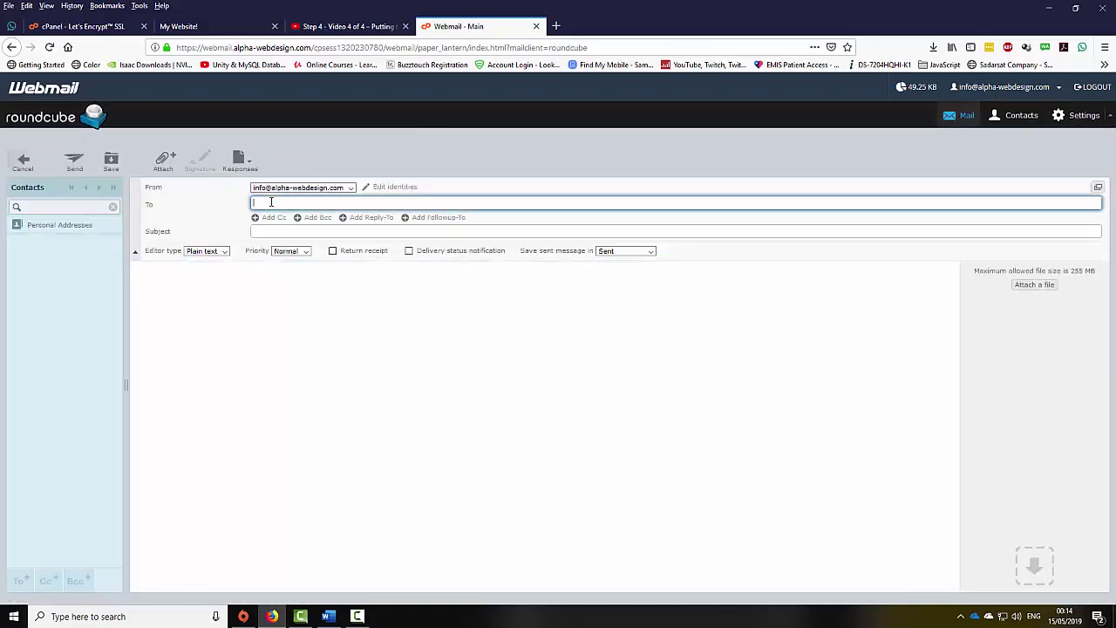
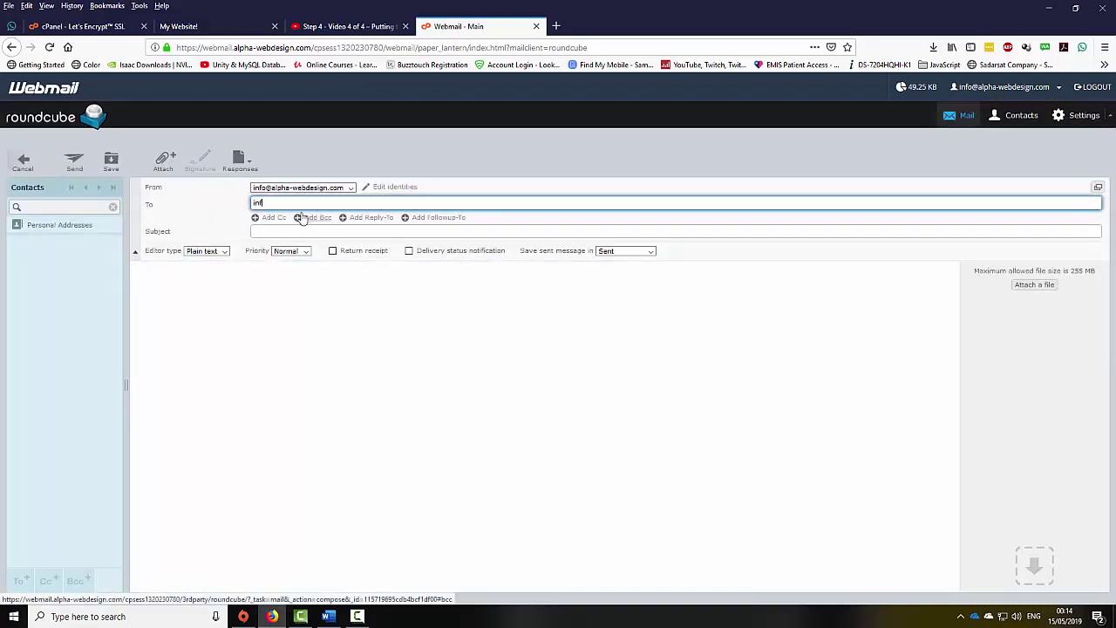
pyautogui.press('Tab')
pyautogui.write('te')
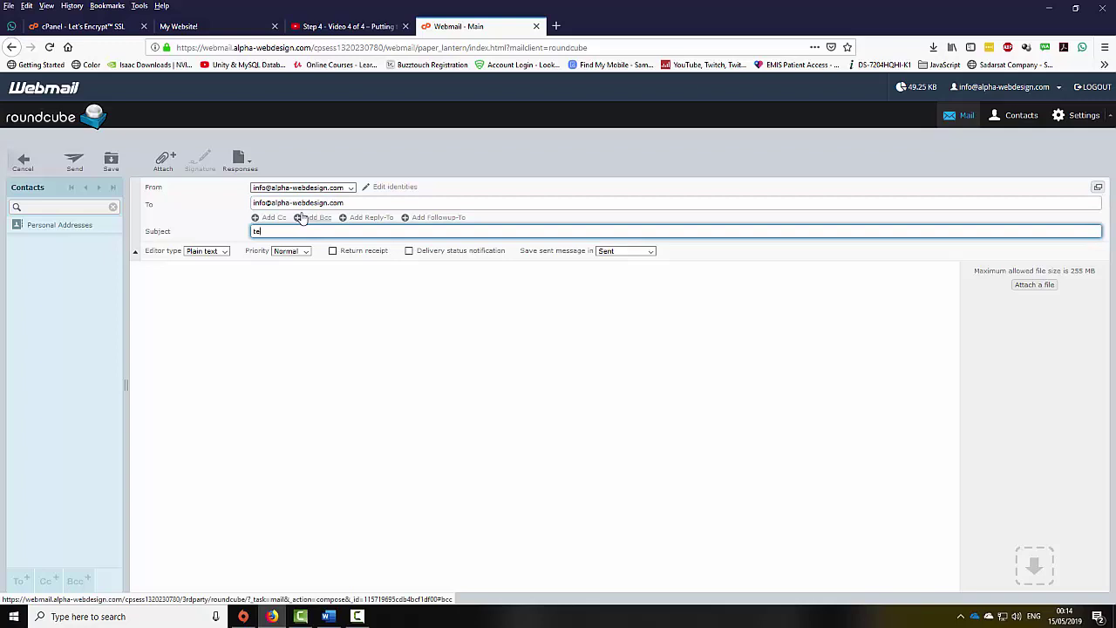
pyautogui.write('st')
pyautogui.press('Tab')
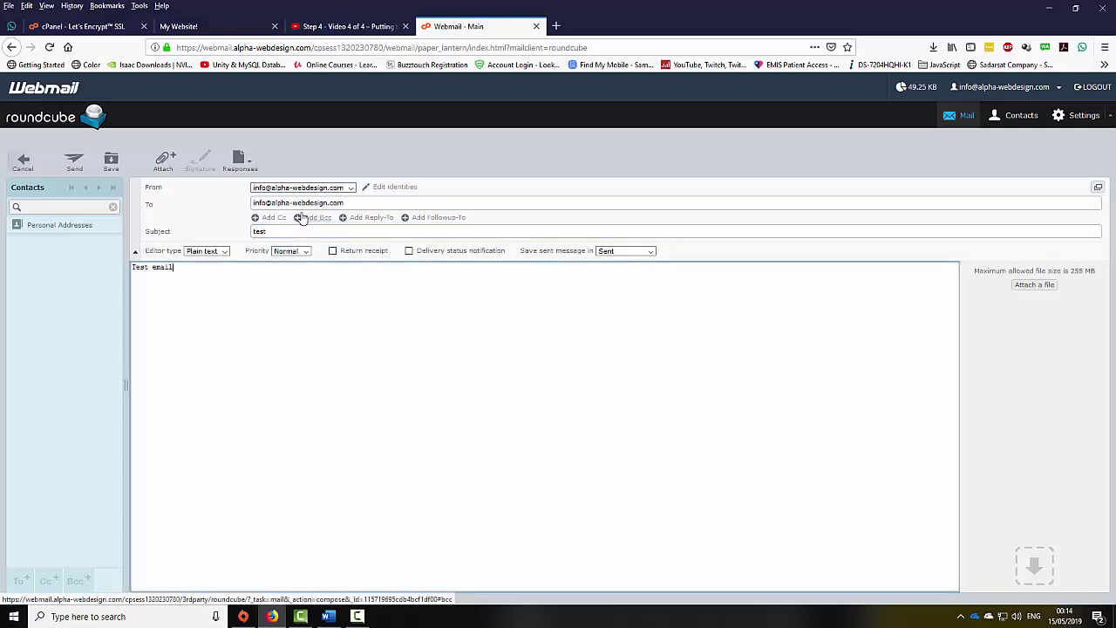
pyautogui.click(75, 159)
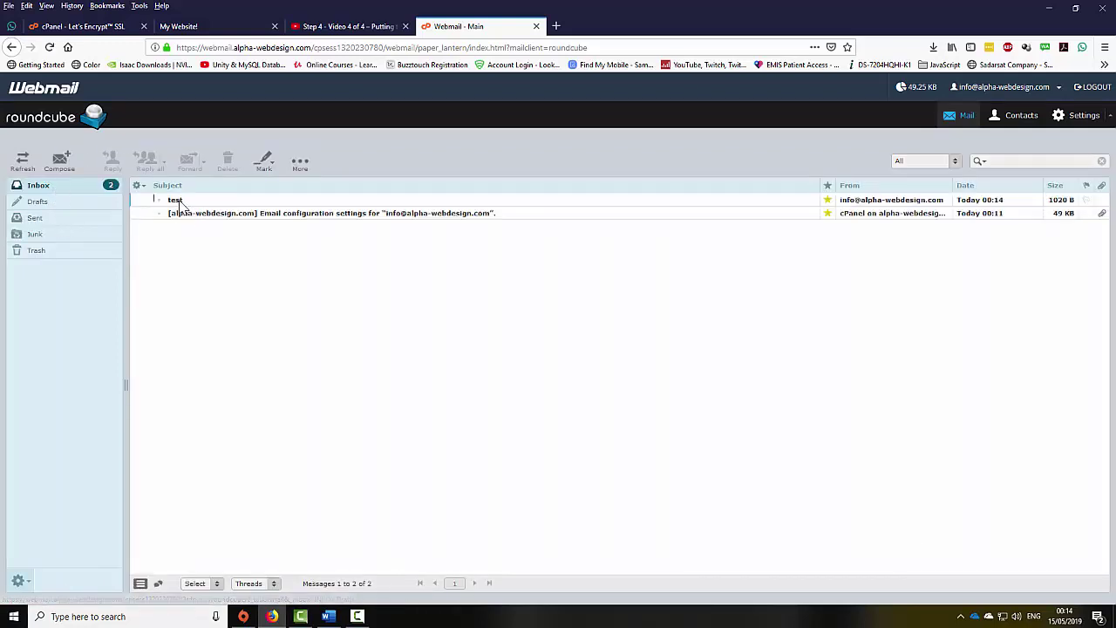
# - Open the received 'test' message, then return to the cPanel Let's Encrypt SSL tab
pyautogui.click(177, 201)
pyautogui.doubleClick(174, 203)
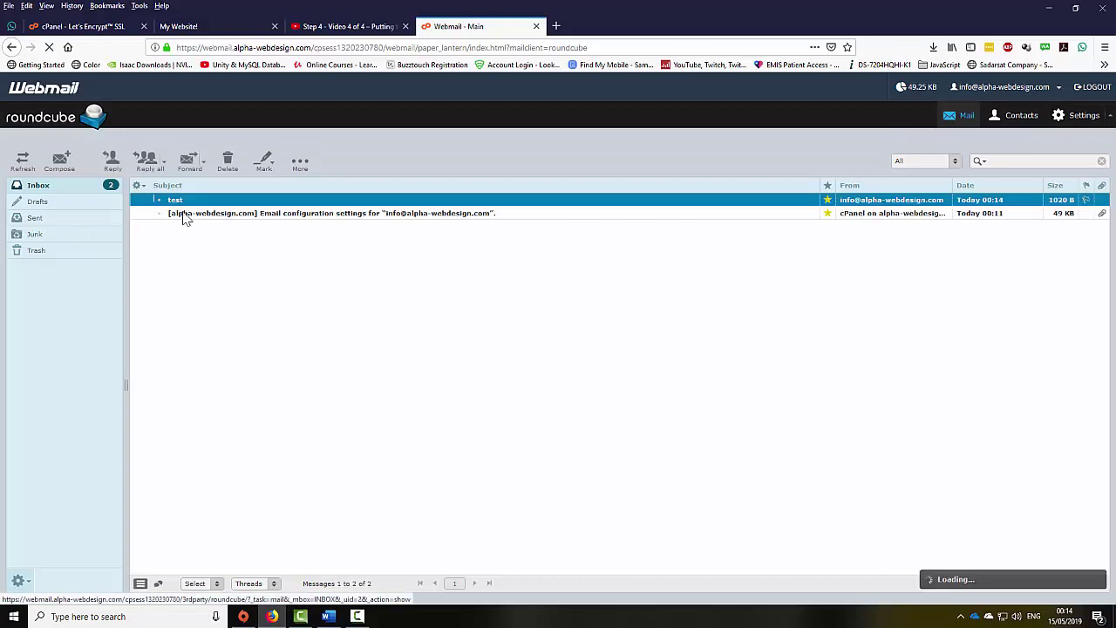
pyautogui.click(90, 29)
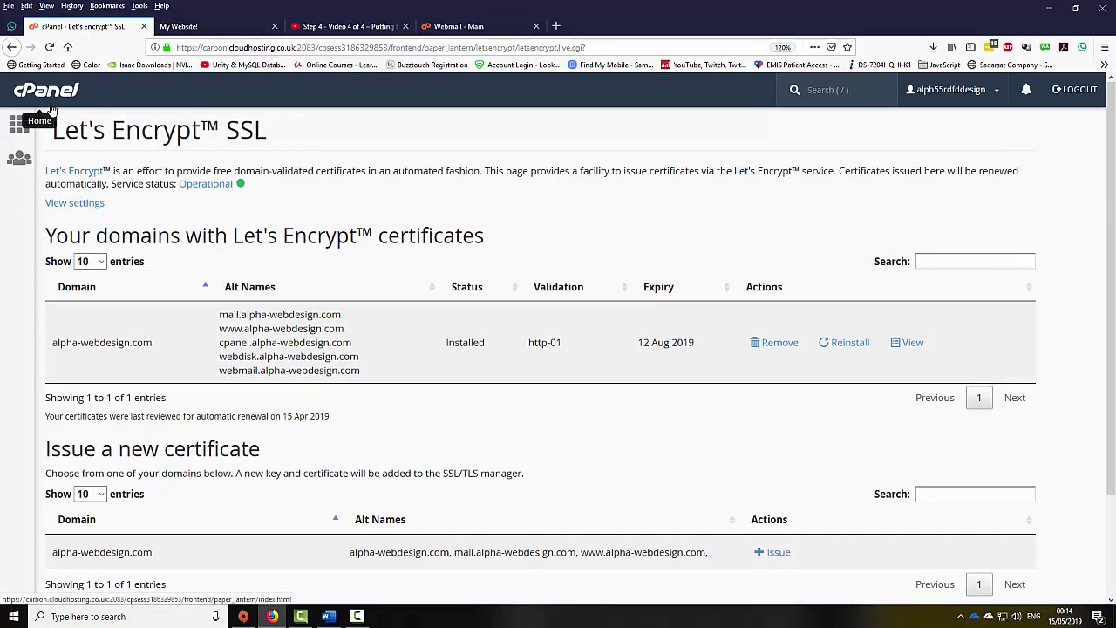
# - Return to the cPanel home page and scroll through its Domains, Email and Metrics sections
pyautogui.click(71, 119)
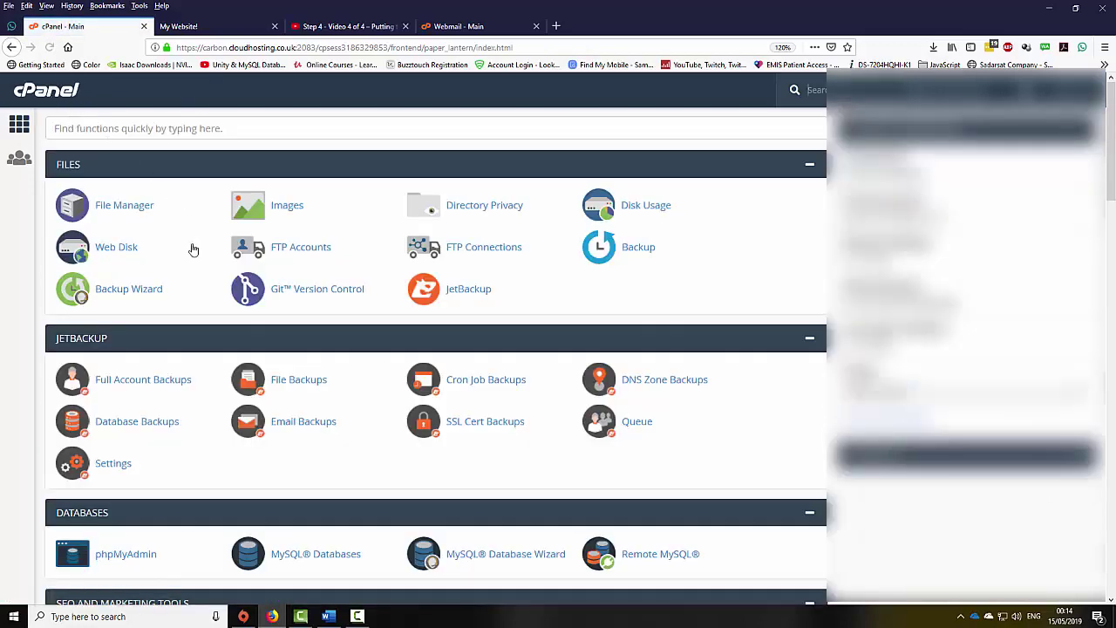
pyautogui.scroll(-8, 254, 335)
pyautogui.scroll(-4, 255, 331)
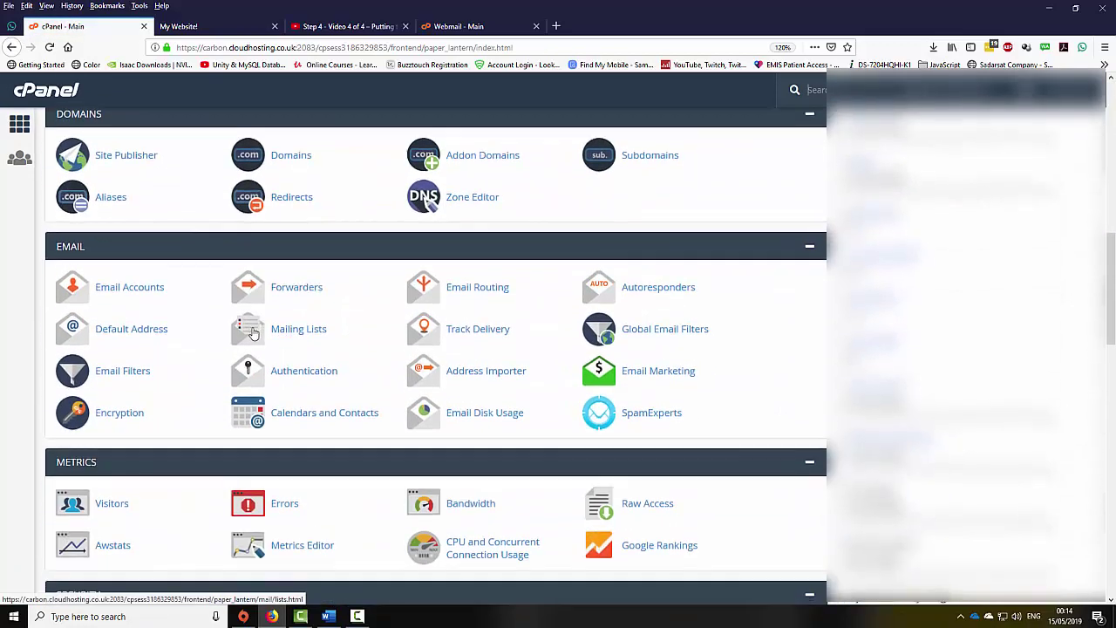
pyautogui.scroll(-5, 251, 331)
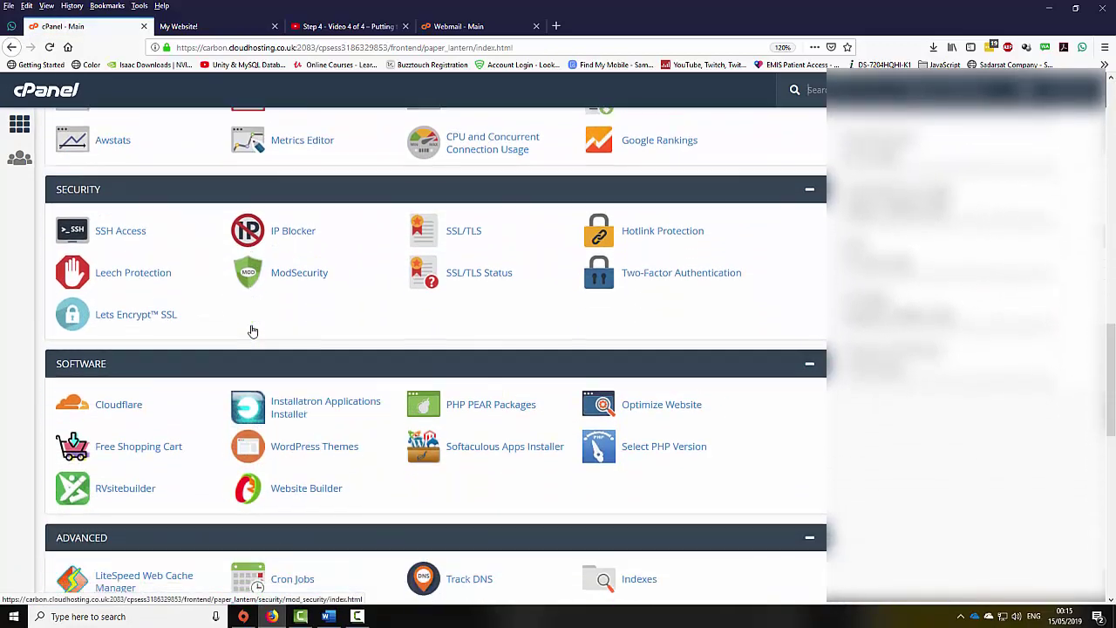
pyautogui.scroll(-5, 252, 331)
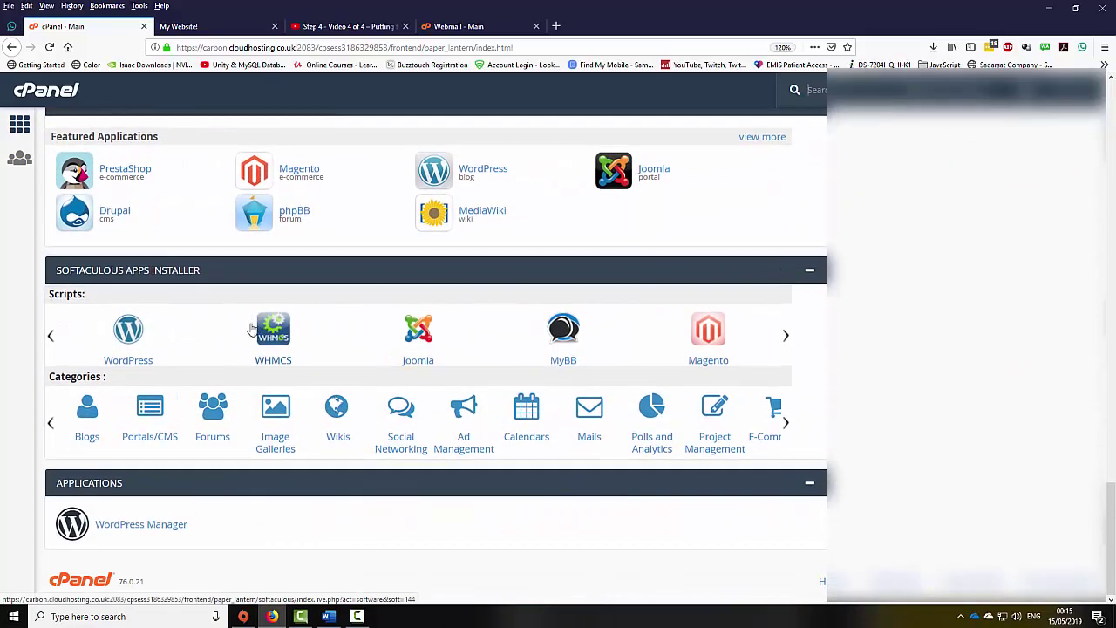
pyautogui.scroll(4, 251, 330)
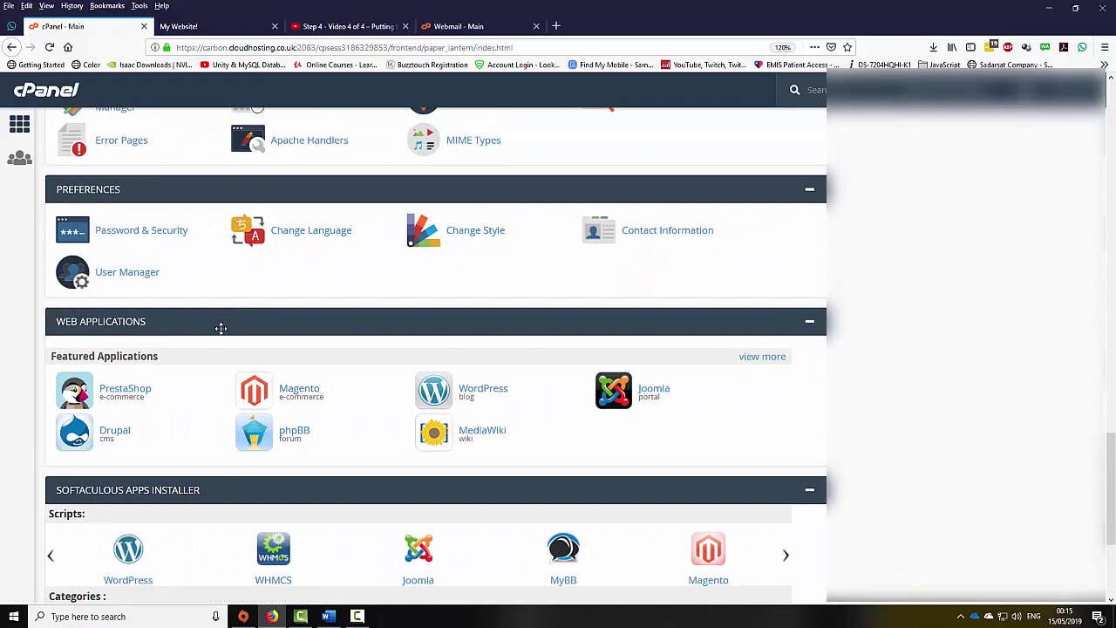
pyautogui.scroll(-1, 183, 346)
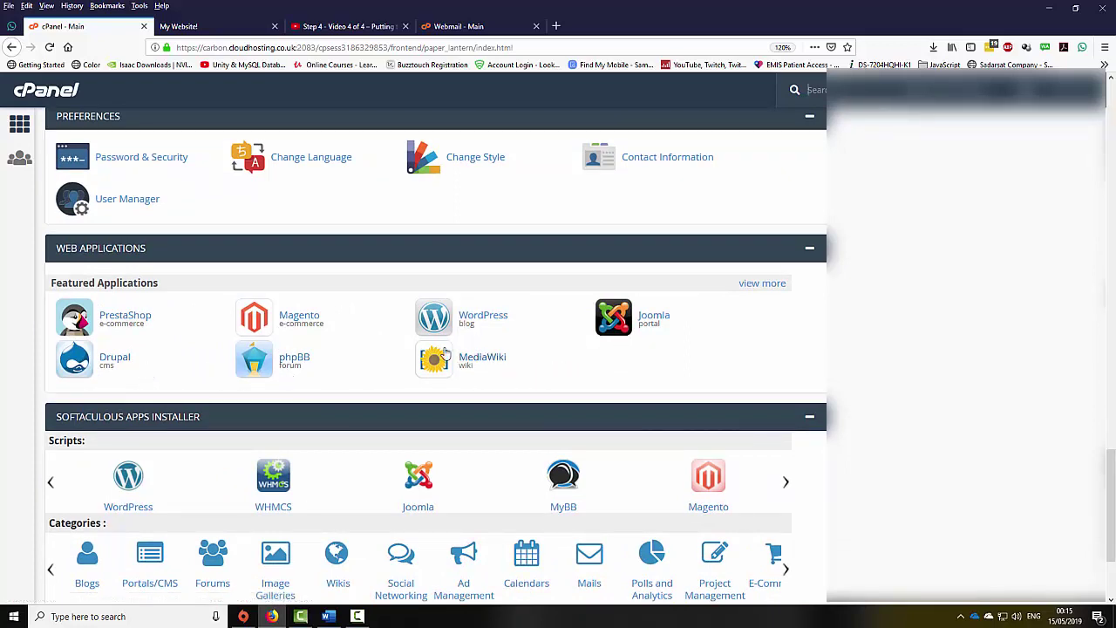
pyautogui.scroll(3, 423, 346)
pyautogui.scroll(12, 421, 343)
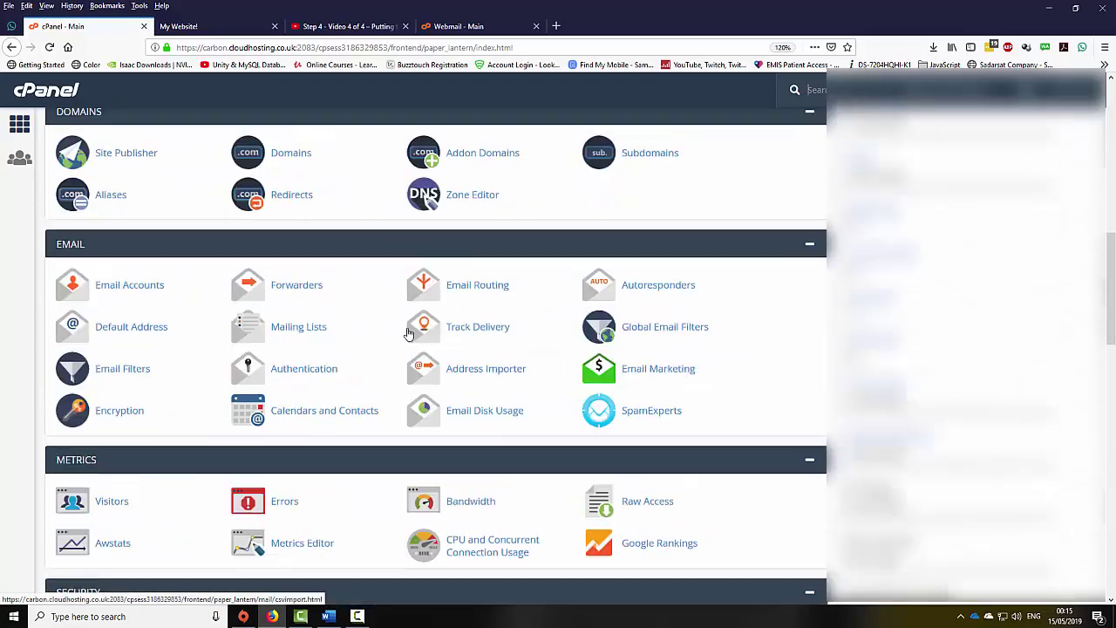